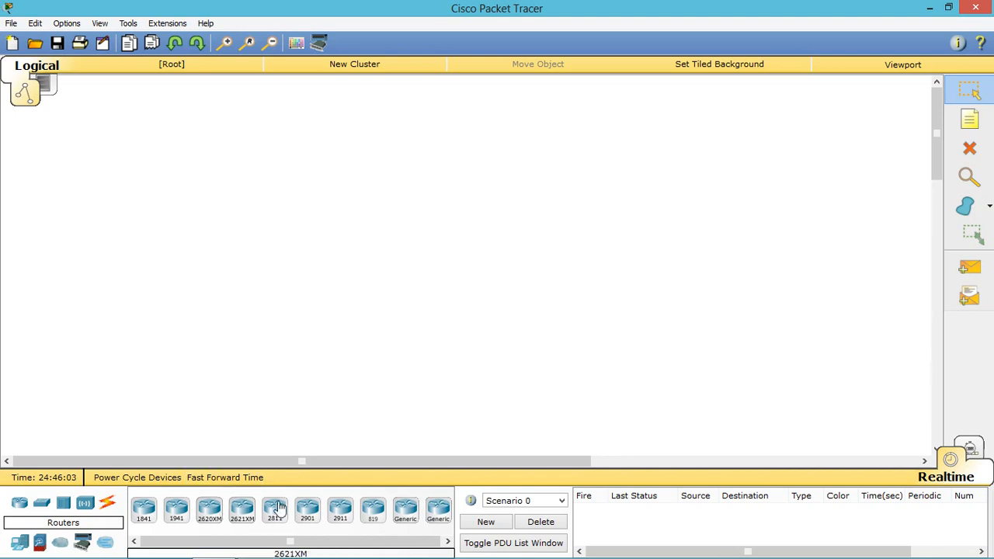
Step: Place two 2911 routers, Router3 on the right and Router4 to its left
{"action": "left_click", "coordinate": [339, 513]}
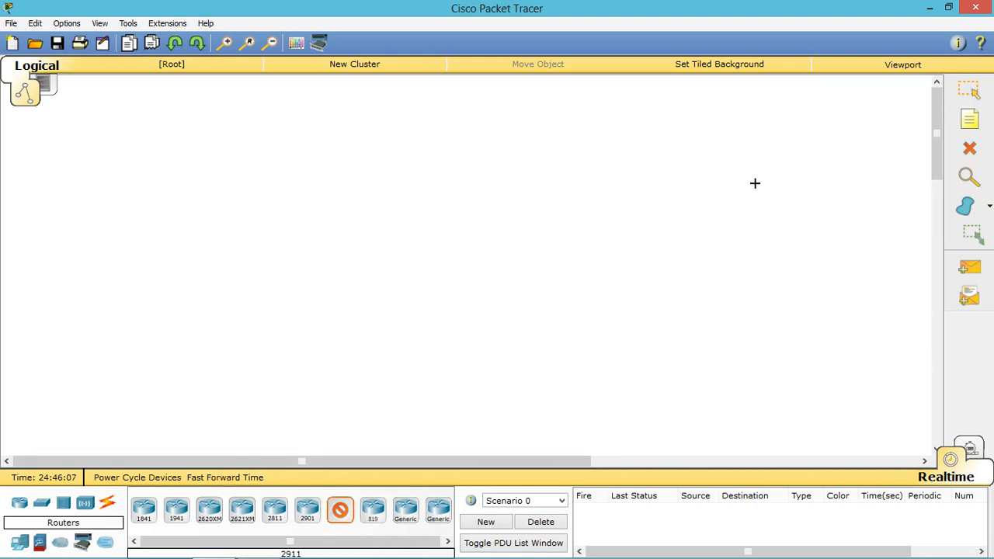
{"action": "left_click", "coordinate": [665, 190]}
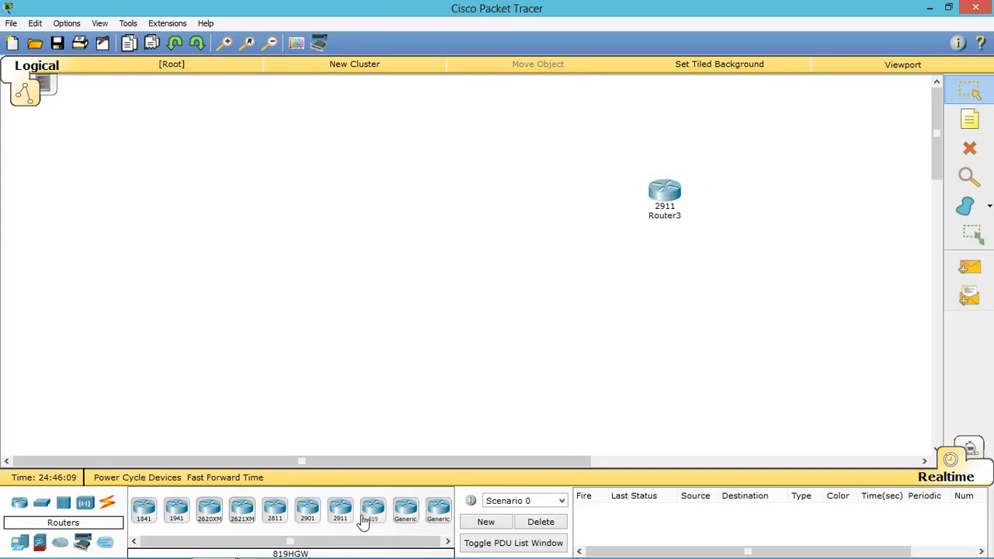
{"action": "left_click", "coordinate": [417, 208]}
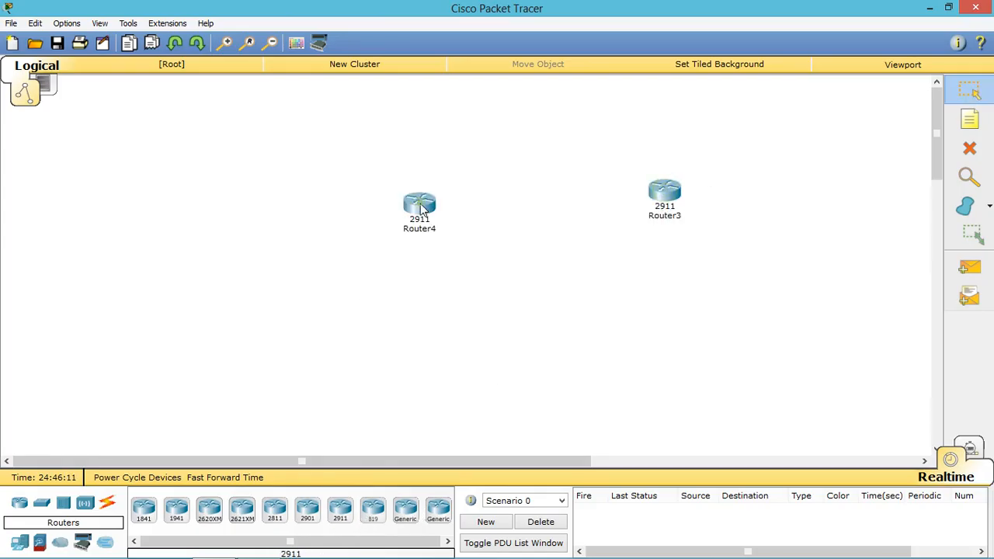
Step: Add 2960 switches: Switch2 left of Router4 and Switch3 right of Router3
{"action": "left_click", "coordinate": [41, 504]}
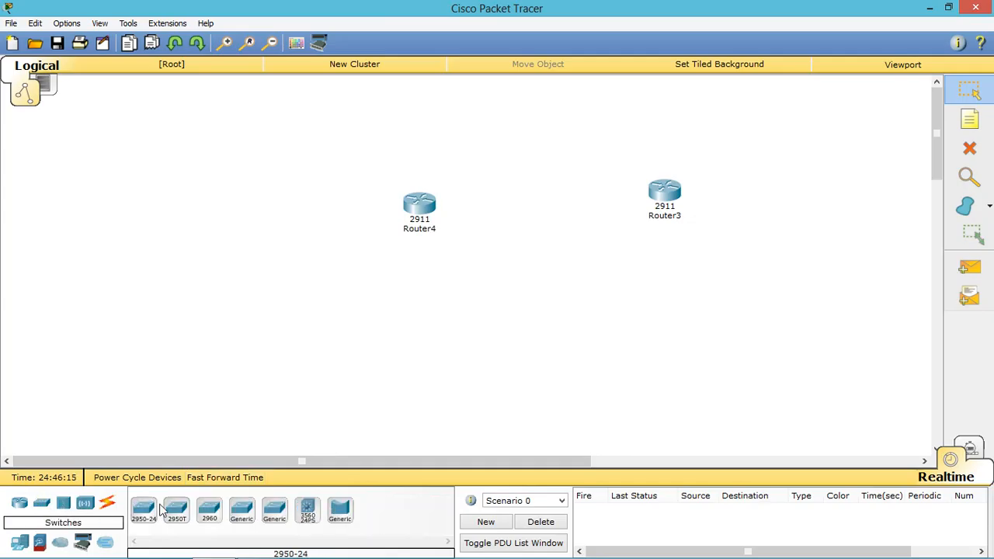
{"action": "left_click", "coordinate": [209, 511]}
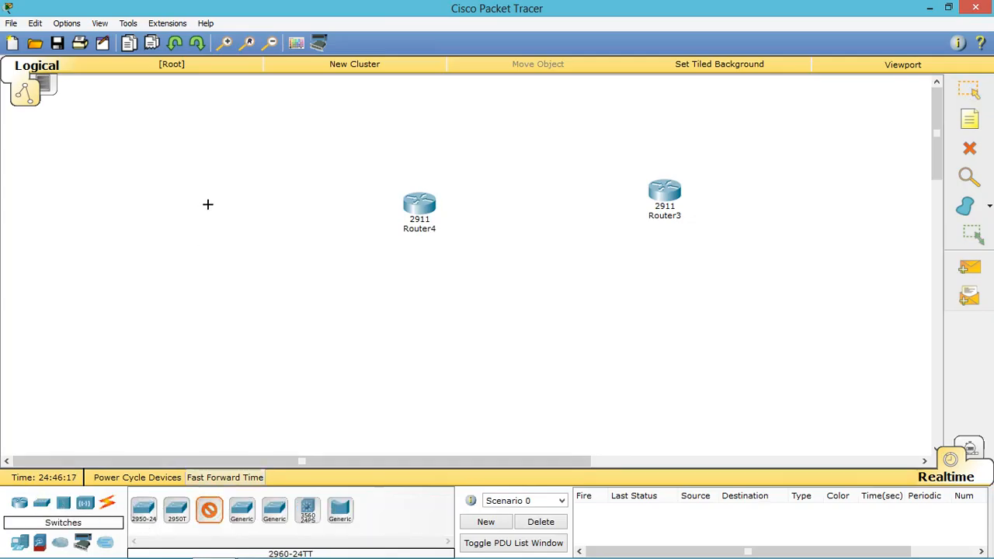
{"action": "left_click", "coordinate": [237, 221]}
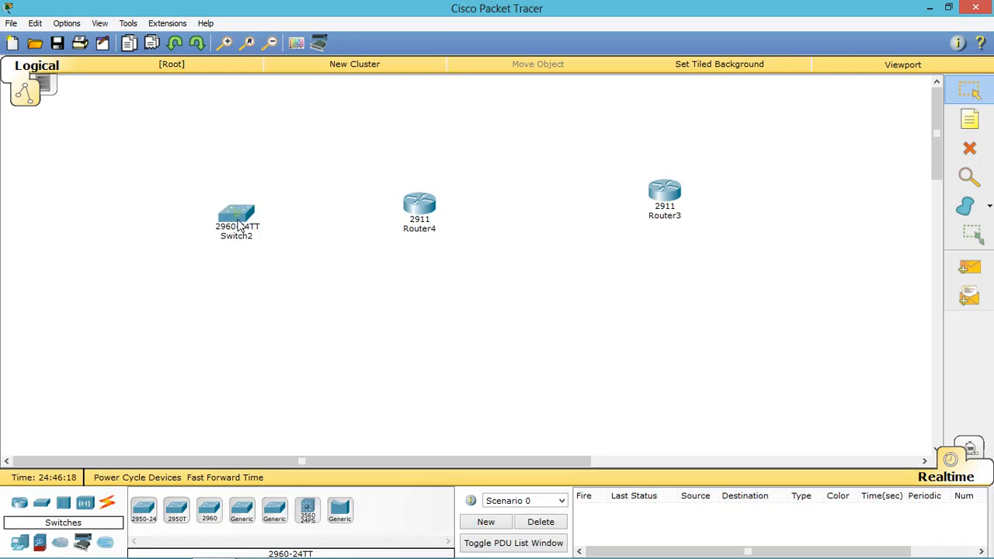
{"action": "left_click", "coordinate": [208, 509]}
{"action": "left_click", "coordinate": [825, 185]}
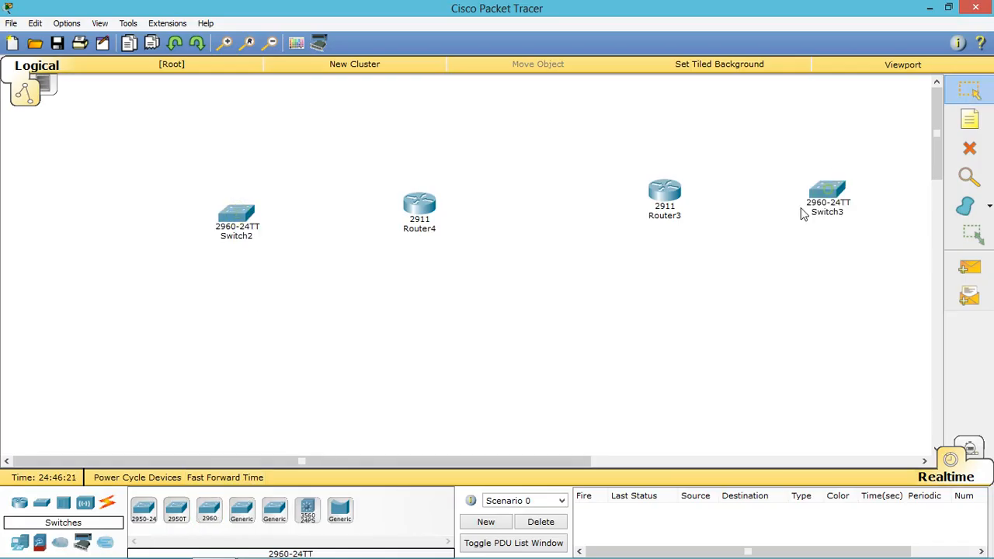
Step: Place generic PCs PC5–PC9 stacked down the left edge and PC10 on the right
{"action": "left_click", "coordinate": [20, 545]}
{"action": "left_click", "coordinate": [143, 510]}
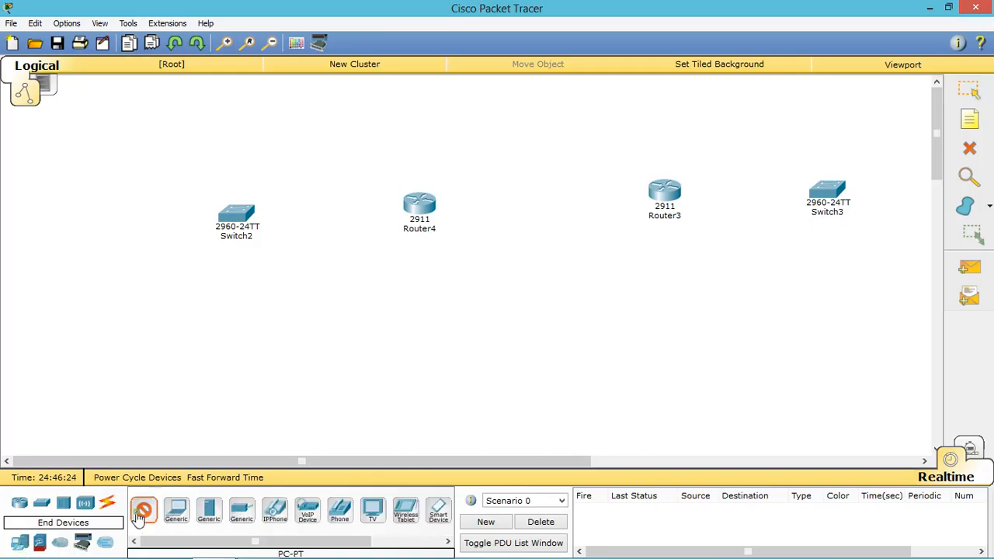
{"action": "left_click", "coordinate": [17, 137]}
{"action": "left_click", "coordinate": [143, 509]}
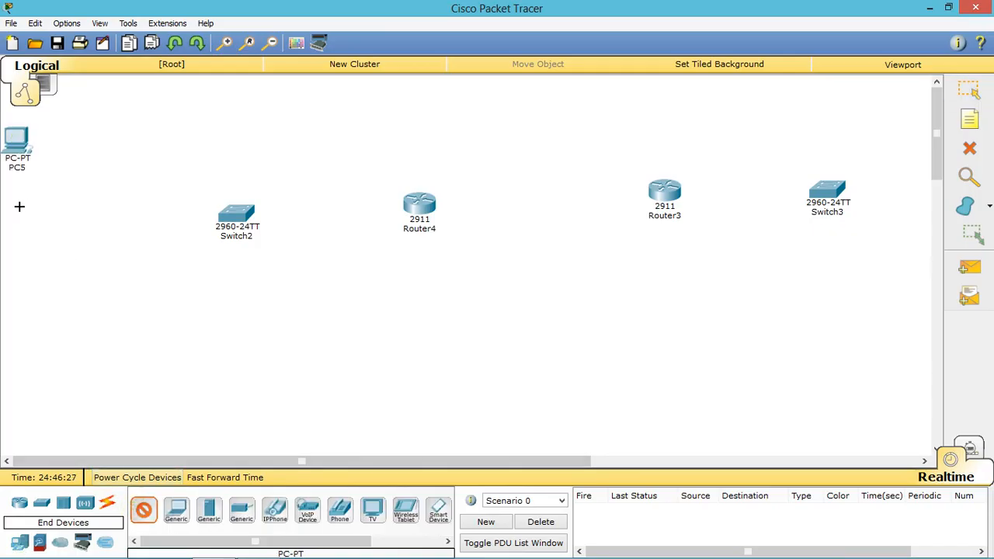
{"action": "left_click", "coordinate": [20, 206]}
{"action": "left_click", "coordinate": [143, 510]}
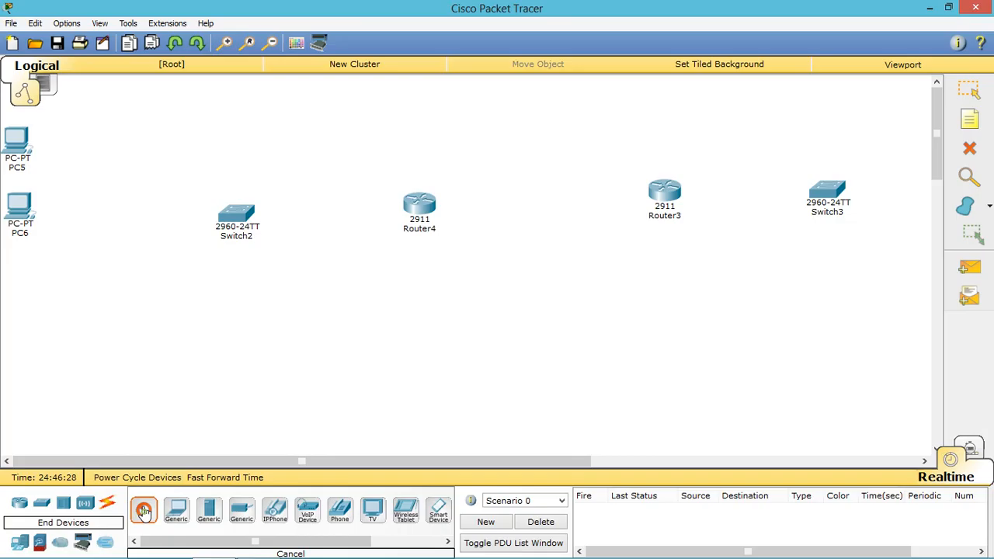
{"action": "left_click", "coordinate": [21, 278]}
{"action": "left_click", "coordinate": [143, 509]}
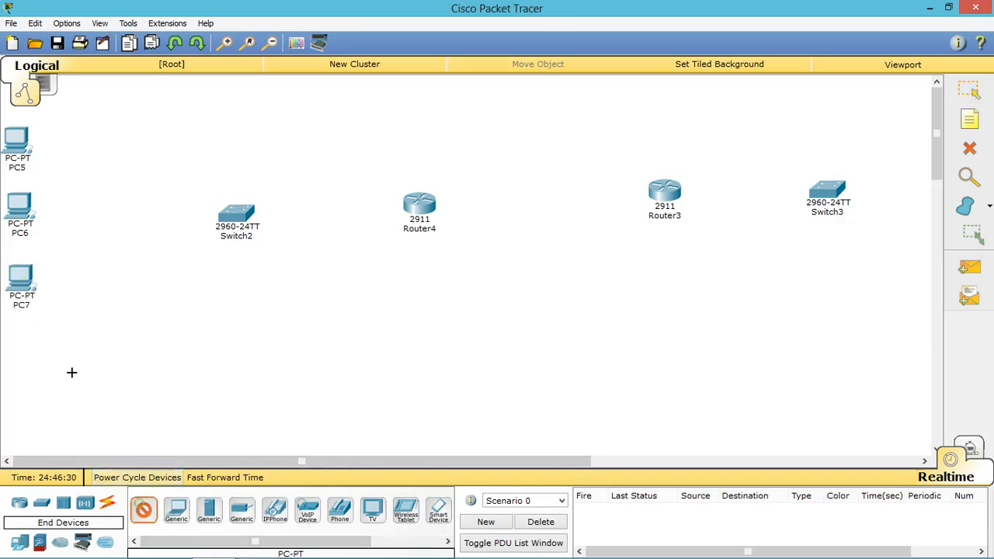
{"action": "left_click", "coordinate": [15, 346]}
{"action": "left_click", "coordinate": [143, 510]}
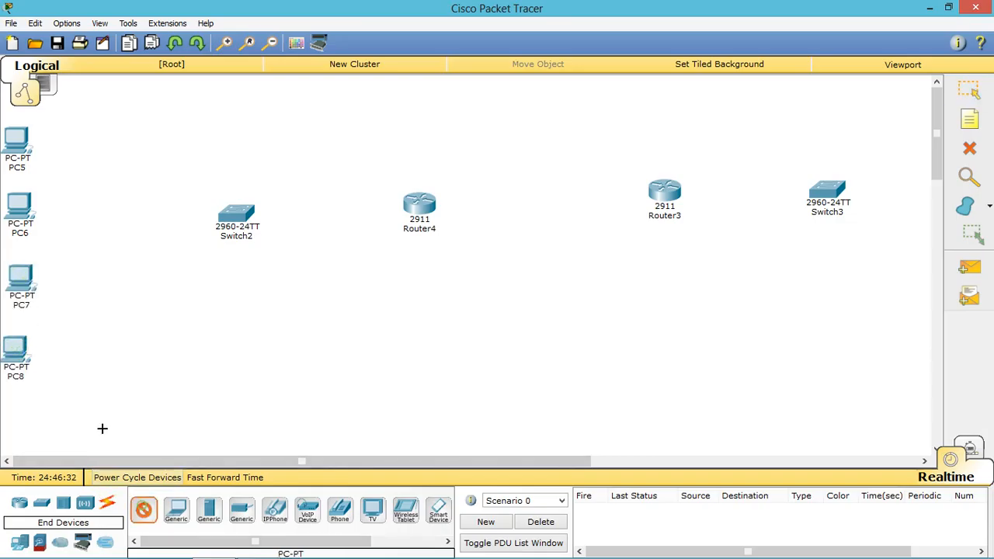
{"action": "left_click", "coordinate": [60, 416]}
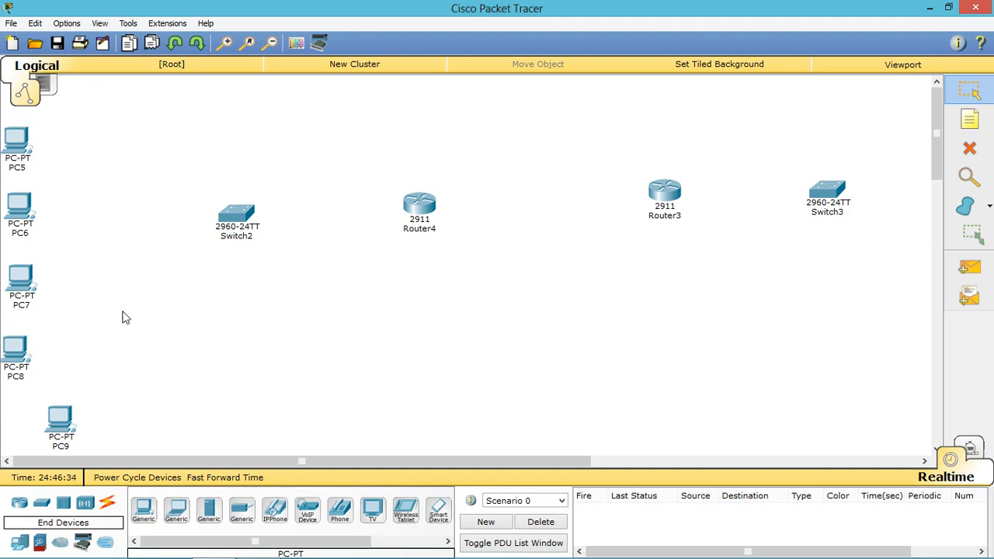
{"action": "left_click", "coordinate": [142, 510]}
{"action": "left_click", "coordinate": [888, 272]}
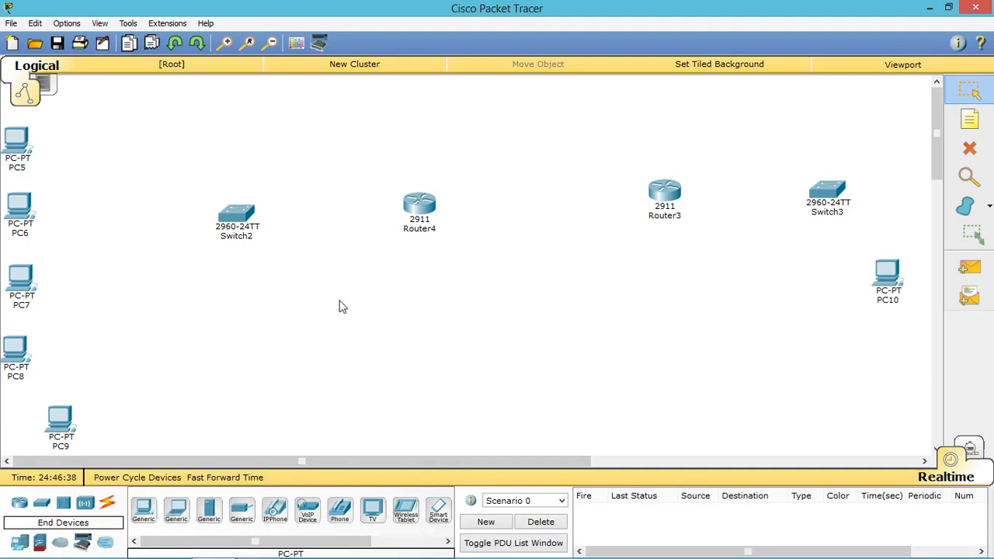
{"action": "left_click", "coordinate": [107, 503]}
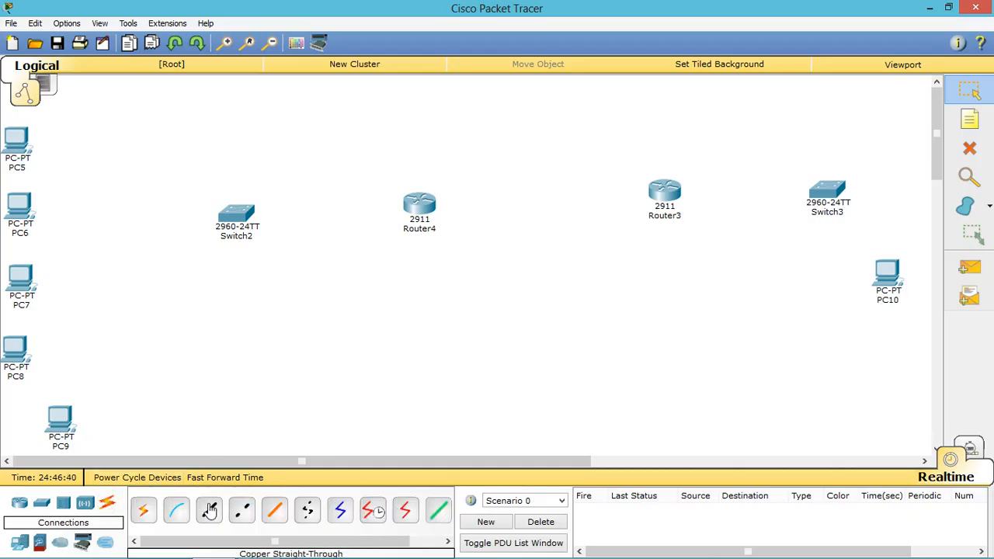
Step: Cable PC5, PC6 and PC7 FastEthernet0 to Switch2 ports Fa0/1, Fa0/2 and Fa0/3
{"action": "left_click", "coordinate": [209, 509]}
{"action": "left_click", "coordinate": [24, 141]}
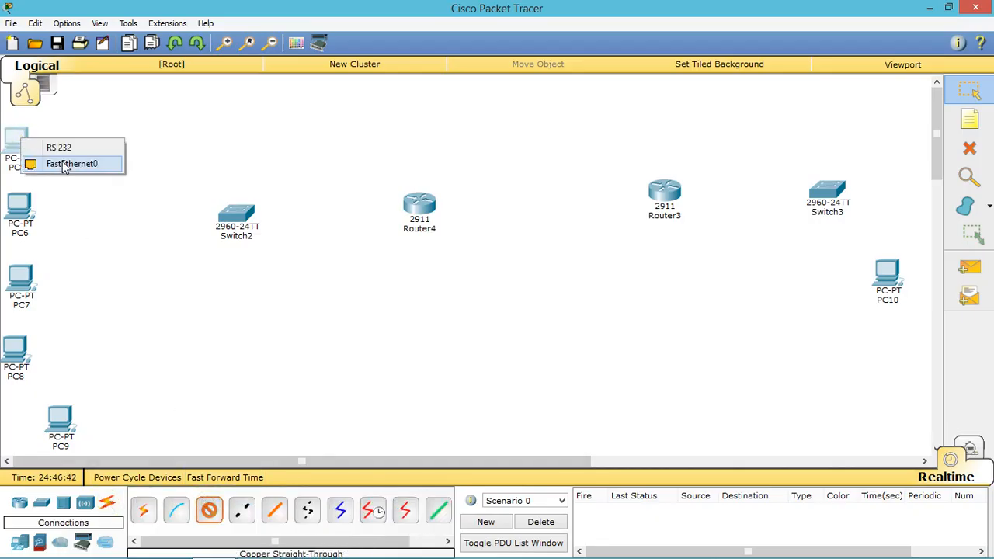
{"action": "left_click", "coordinate": [66, 164]}
{"action": "left_click", "coordinate": [233, 218]}
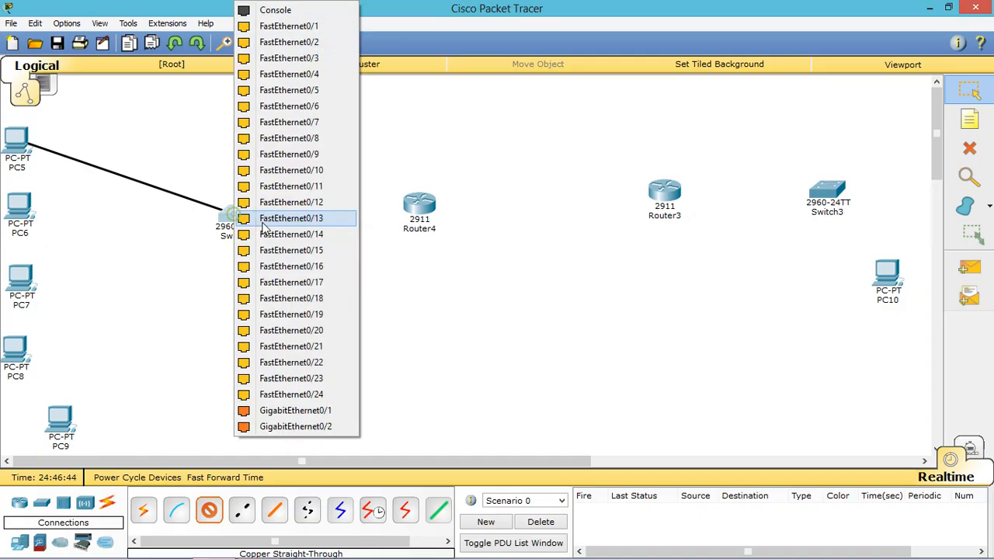
{"action": "left_click", "coordinate": [309, 26]}
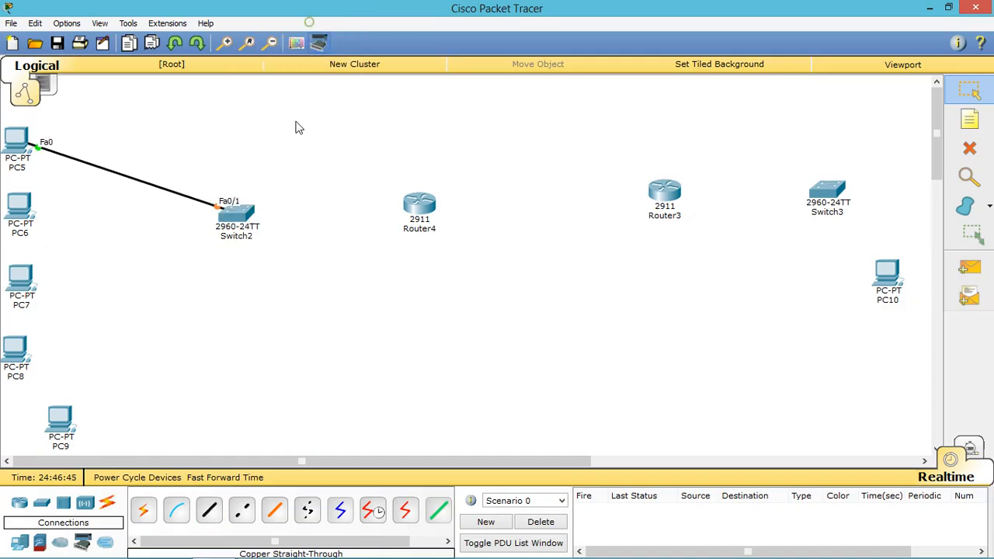
{"action": "left_click", "coordinate": [21, 205]}
{"action": "left_click", "coordinate": [62, 227]}
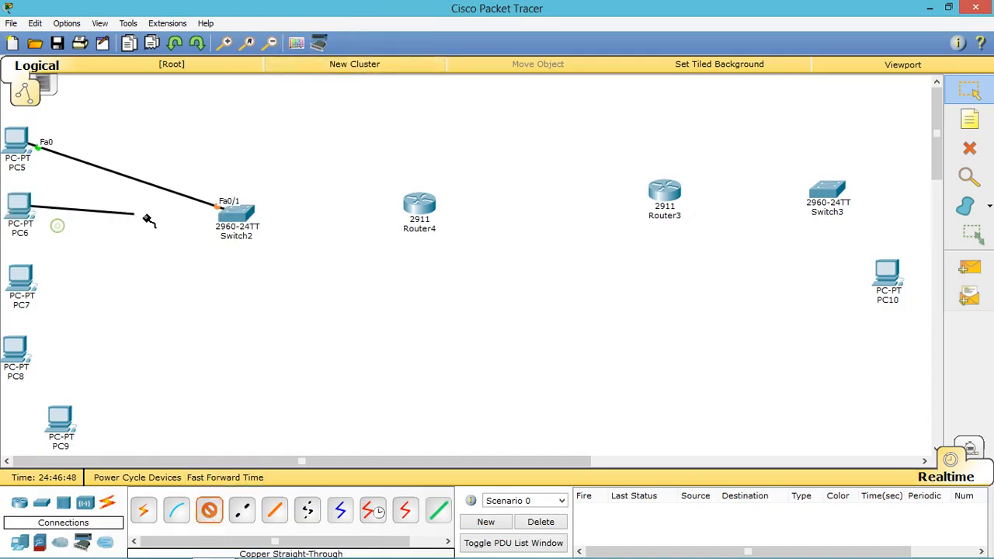
{"action": "left_click", "coordinate": [227, 223]}
{"action": "left_click", "coordinate": [309, 41]}
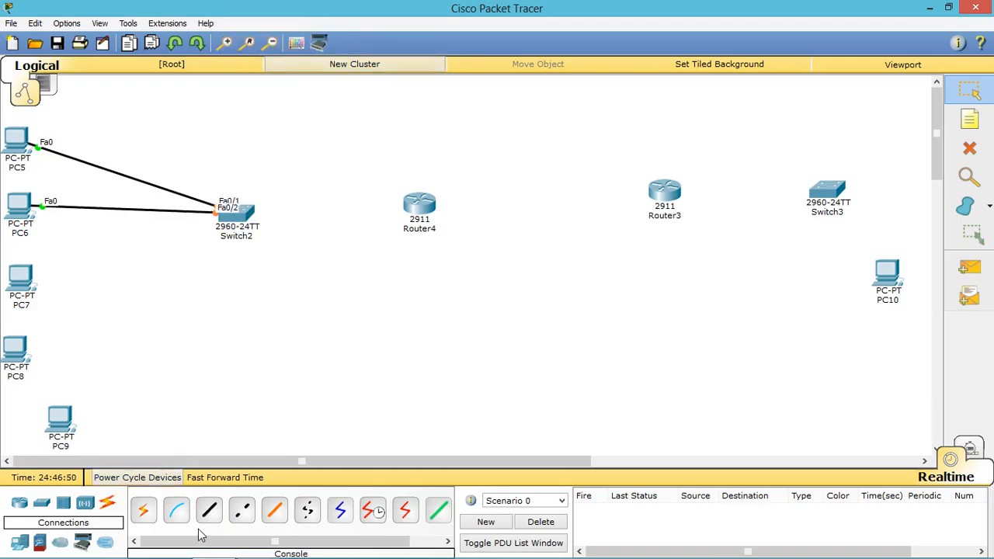
{"action": "left_click", "coordinate": [208, 510]}
{"action": "left_click", "coordinate": [31, 278]}
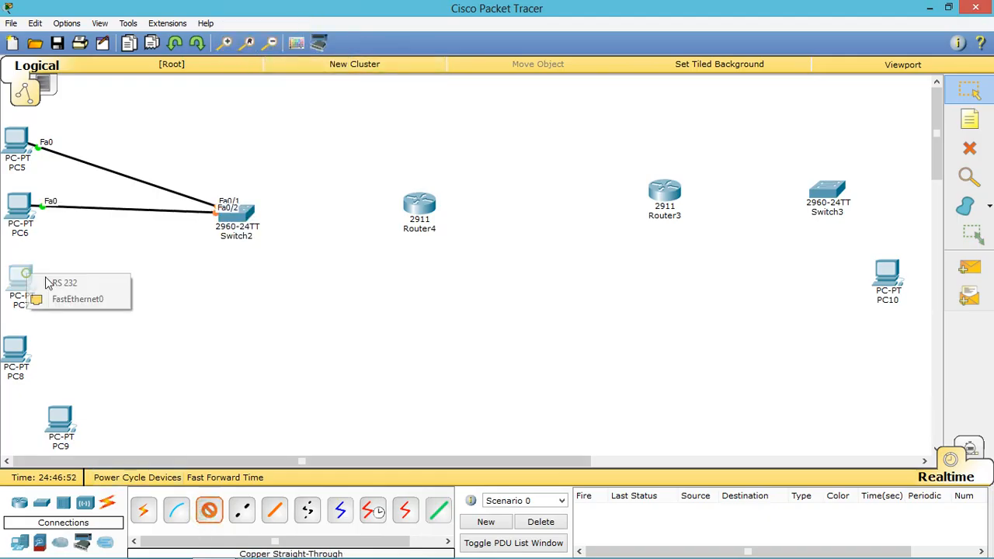
{"action": "left_click", "coordinate": [76, 303]}
{"action": "left_click", "coordinate": [225, 219]}
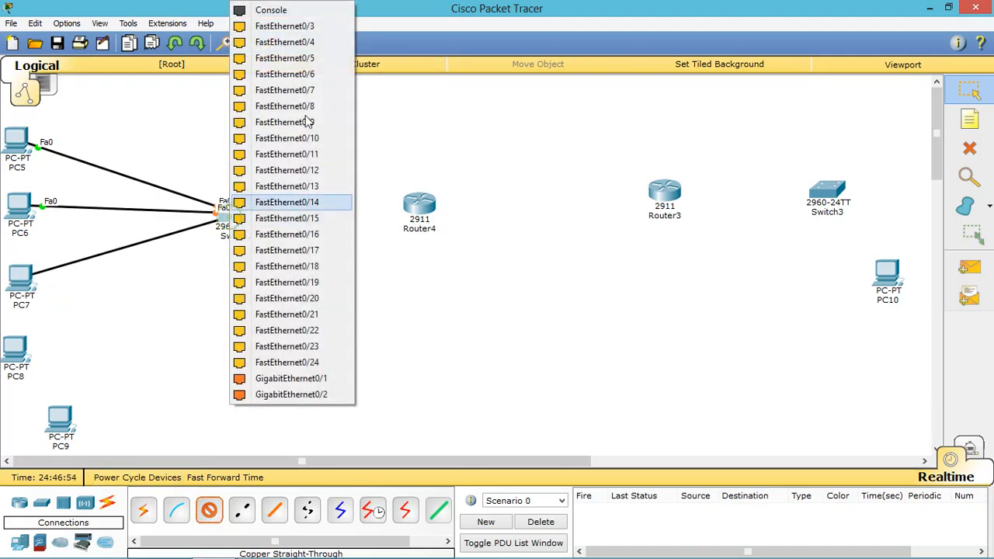
{"action": "left_click", "coordinate": [312, 28]}
Step: Cable PC8 and PC9 FastEthernet0 to Switch2 ports Fa0/4 and Fa0/5
{"action": "left_click", "coordinate": [209, 509]}
{"action": "left_click", "coordinate": [19, 347]}
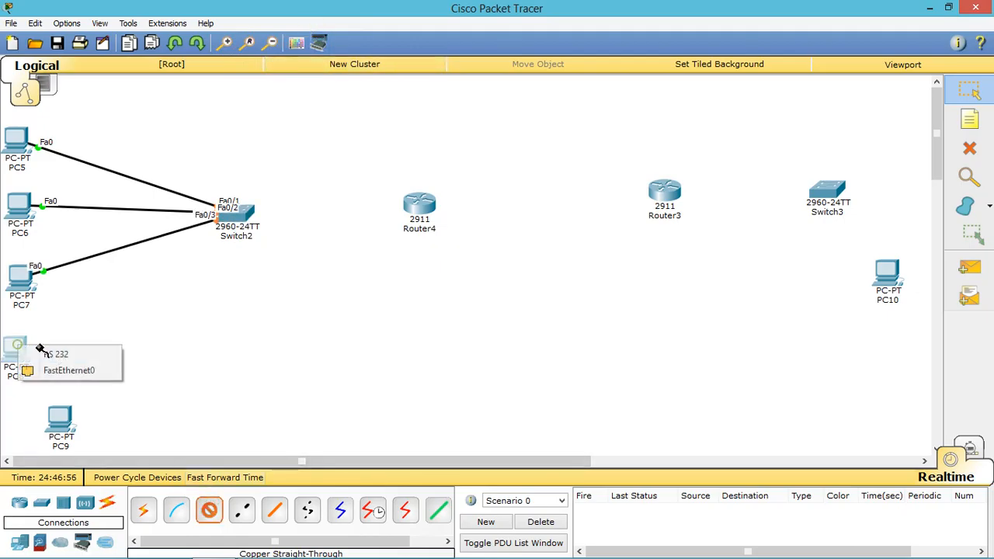
{"action": "left_click", "coordinate": [74, 370]}
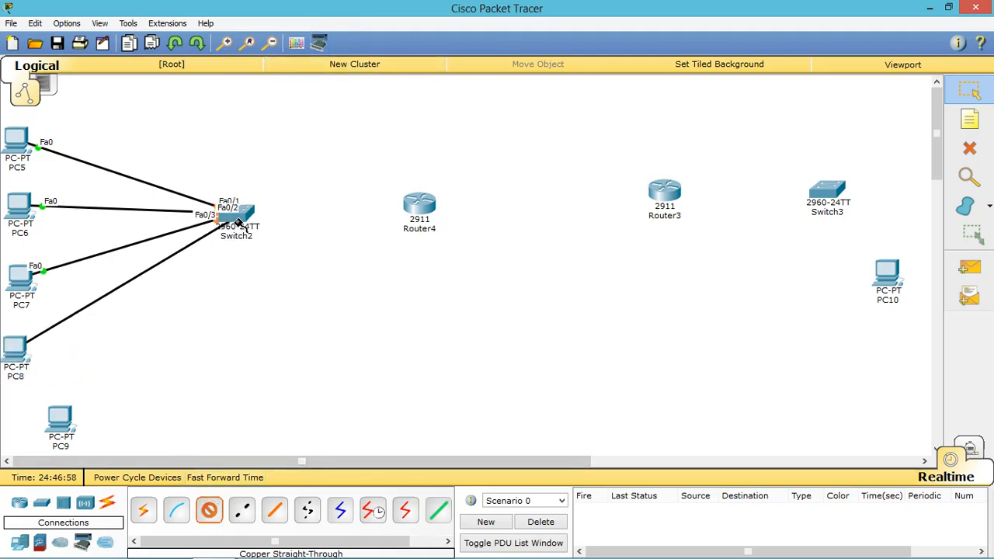
{"action": "left_click", "coordinate": [238, 221]}
{"action": "left_click", "coordinate": [291, 24]}
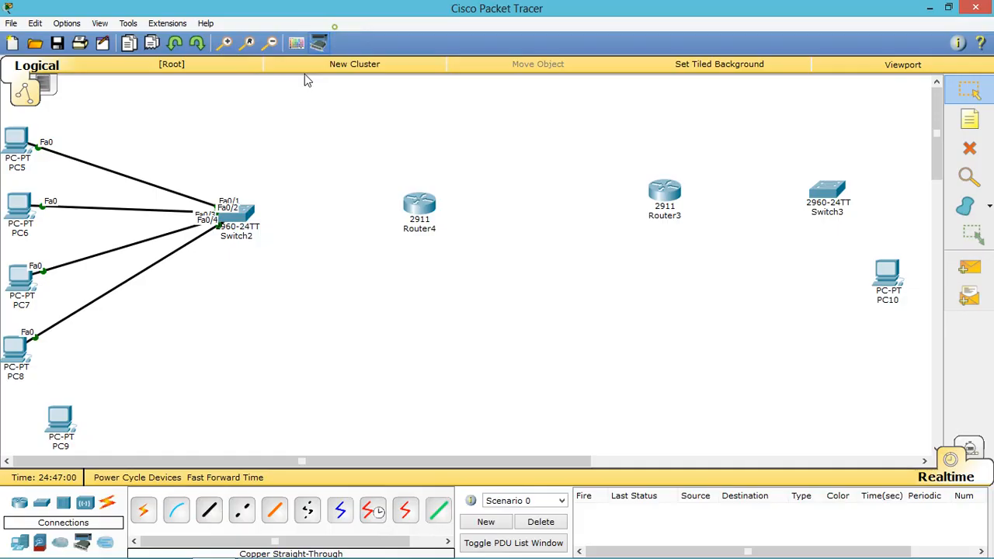
{"action": "left_click", "coordinate": [209, 509]}
{"action": "left_click", "coordinate": [61, 422]}
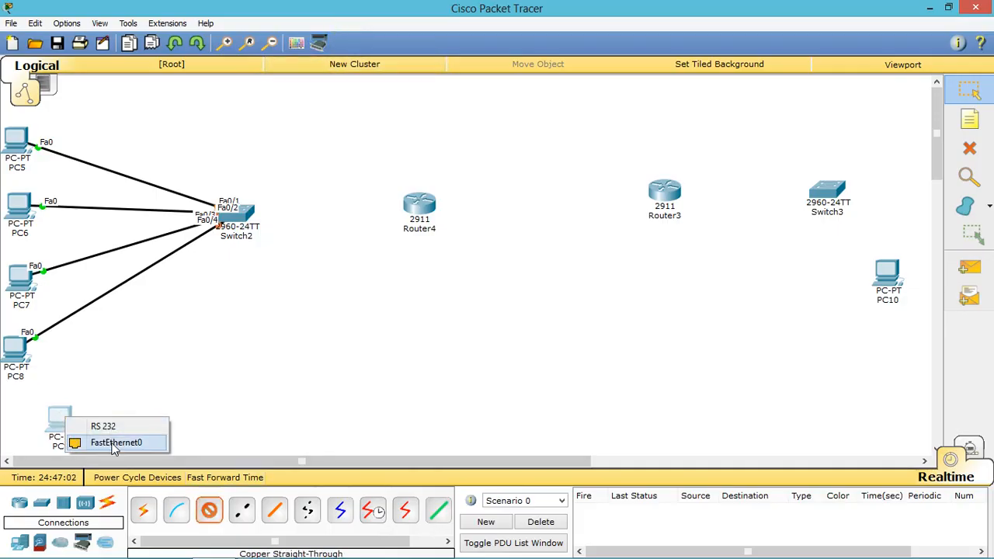
{"action": "left_click", "coordinate": [112, 443]}
{"action": "left_click", "coordinate": [237, 222]}
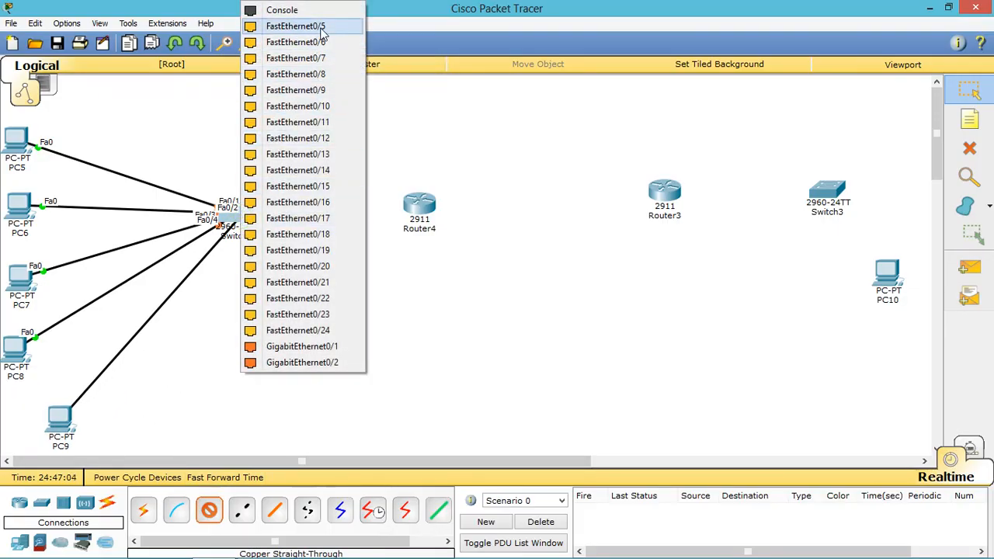
{"action": "left_click", "coordinate": [295, 25]}
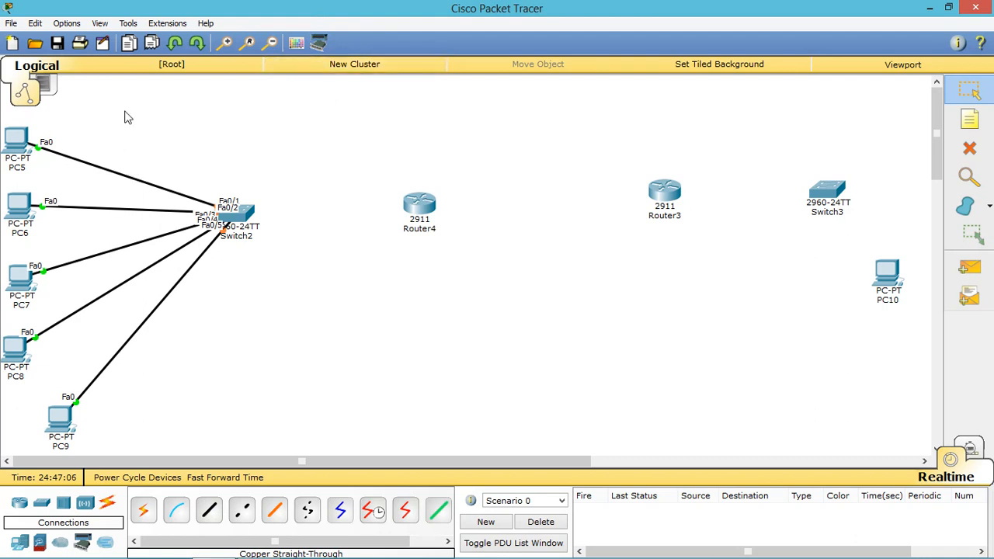
{"action": "left_click_drag", "start_coordinate": [156, 115], "coordinate": [23, 444]}
Step: Link Switch2 Gig0/1 to Router4 Gig0/0, and Router4 Gig0/1 to Router3 Gig0/1 by crossover
{"action": "left_click", "coordinate": [210, 514]}
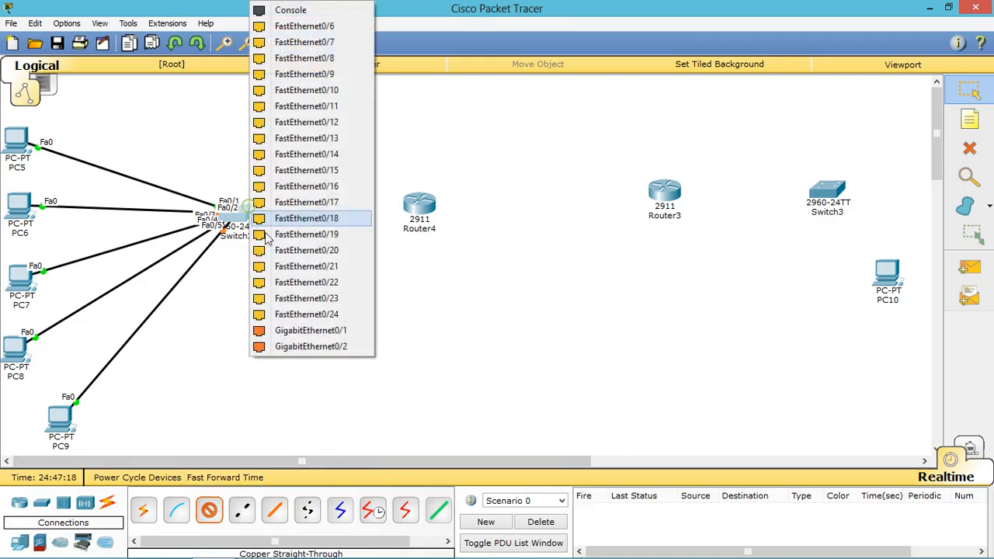
{"action": "left_click", "coordinate": [245, 207]}
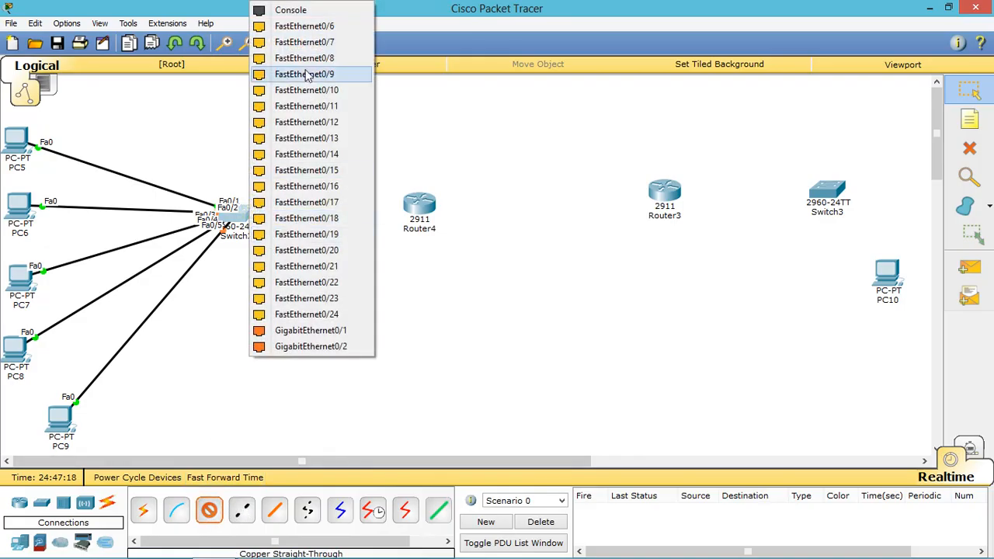
{"action": "left_click", "coordinate": [348, 333]}
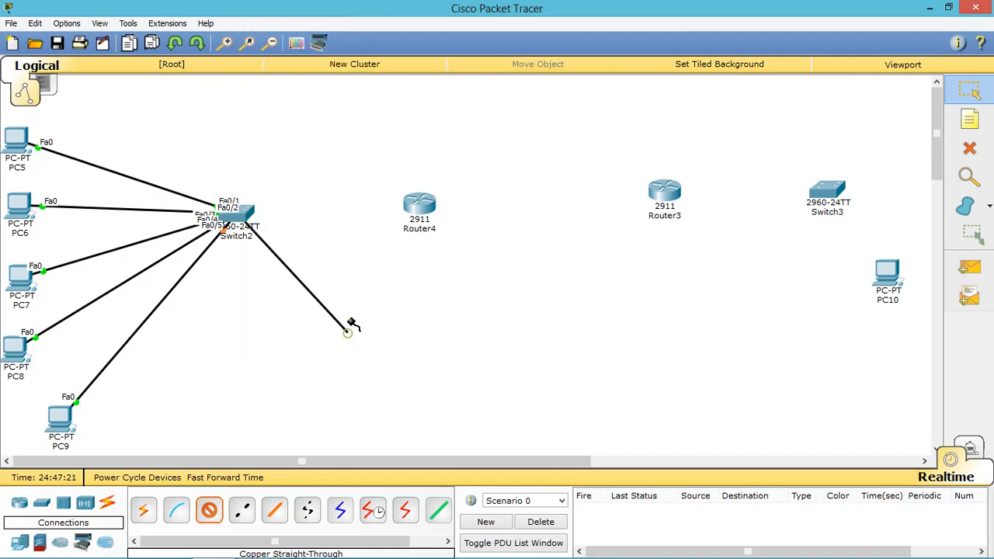
{"action": "left_click", "coordinate": [412, 205]}
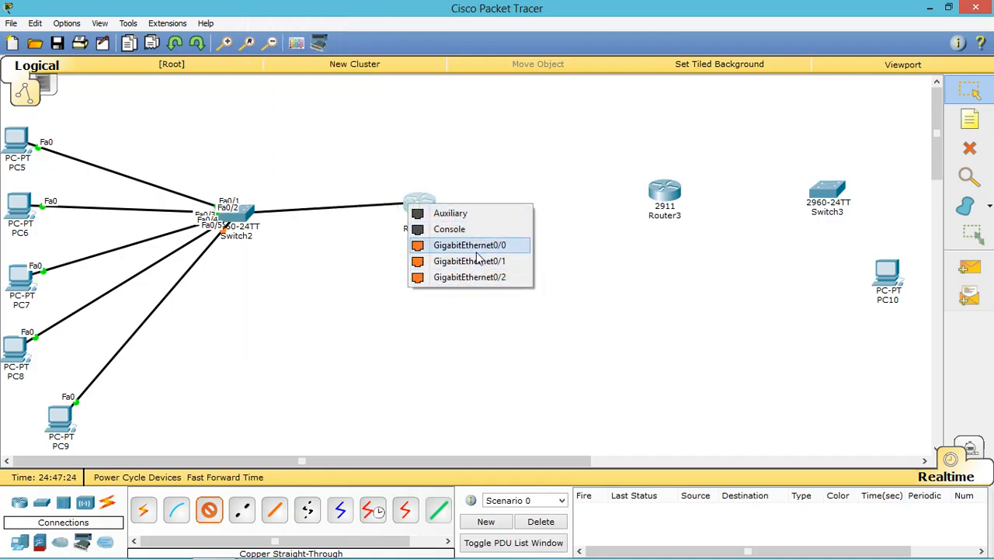
{"action": "left_click", "coordinate": [476, 250]}
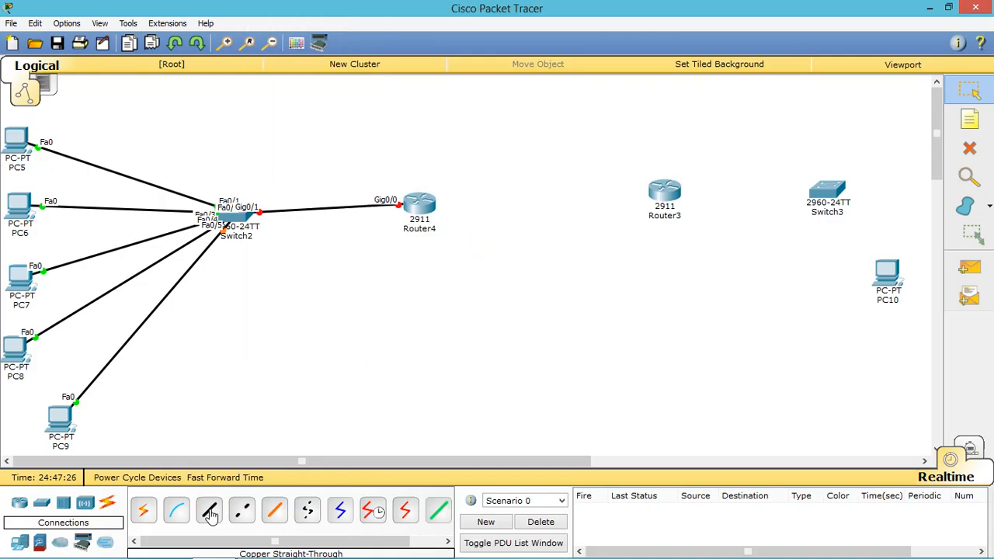
{"action": "left_click", "coordinate": [241, 510]}
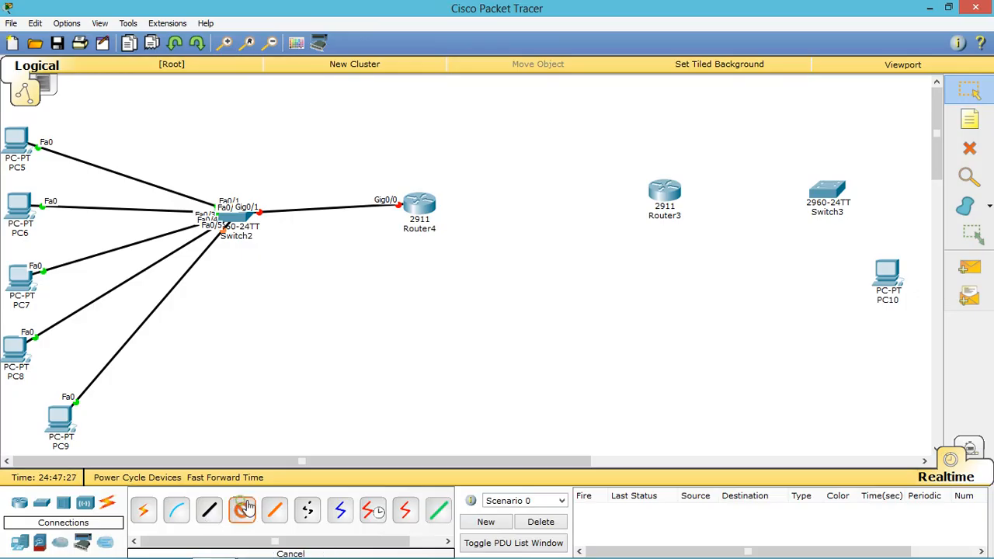
{"action": "left_click", "coordinate": [425, 208]}
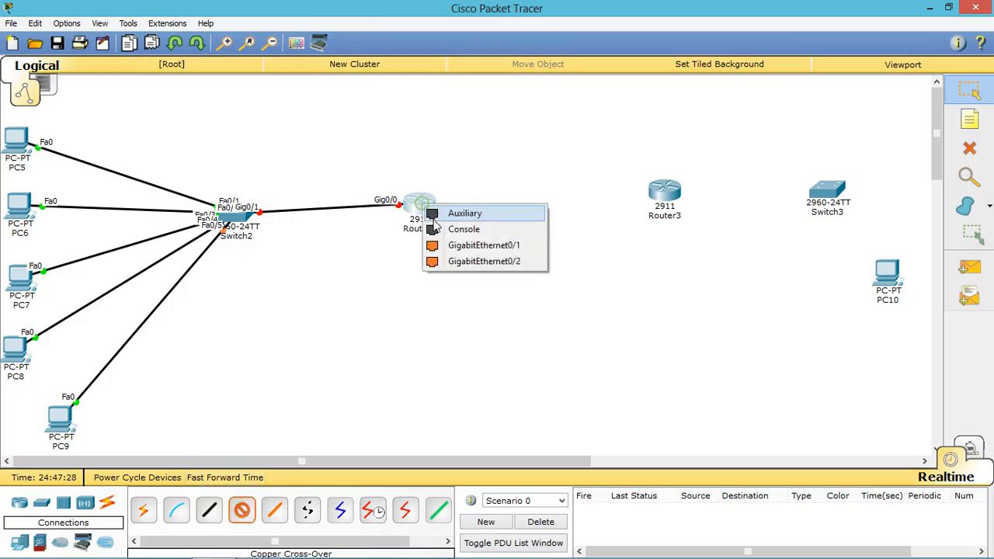
{"action": "left_click", "coordinate": [478, 246]}
{"action": "left_click", "coordinate": [659, 195]}
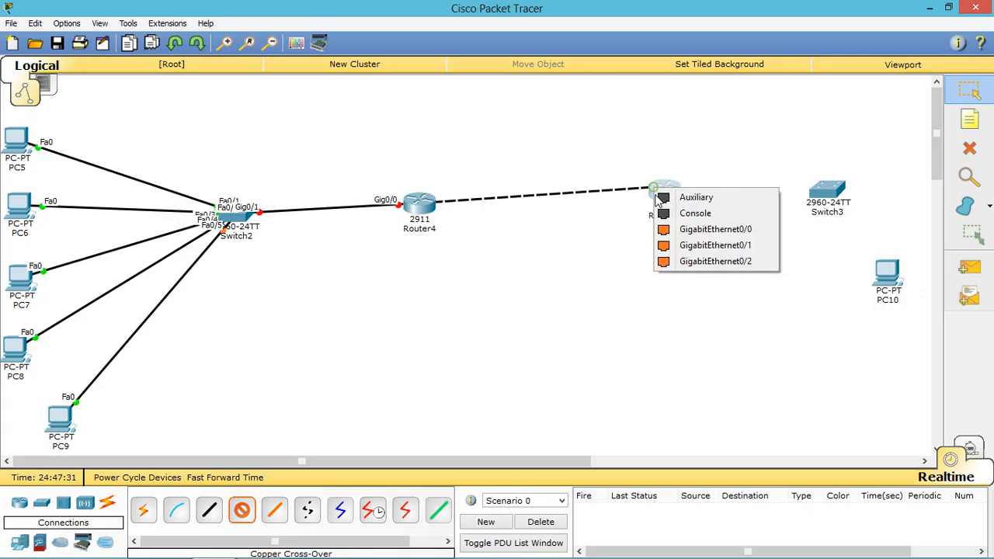
{"action": "left_click", "coordinate": [704, 246]}
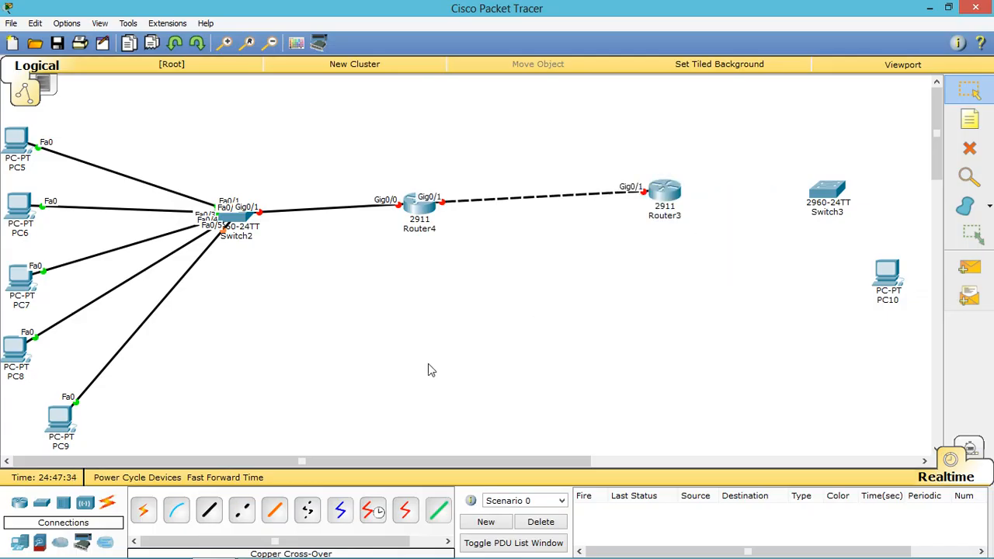
Step: Straight-through cable Router3 Gig0/0 to Switch3 Gig0/1, and Switch3 Fa0/1 to PC10 FastEthernet0
{"action": "left_click", "coordinate": [208, 512]}
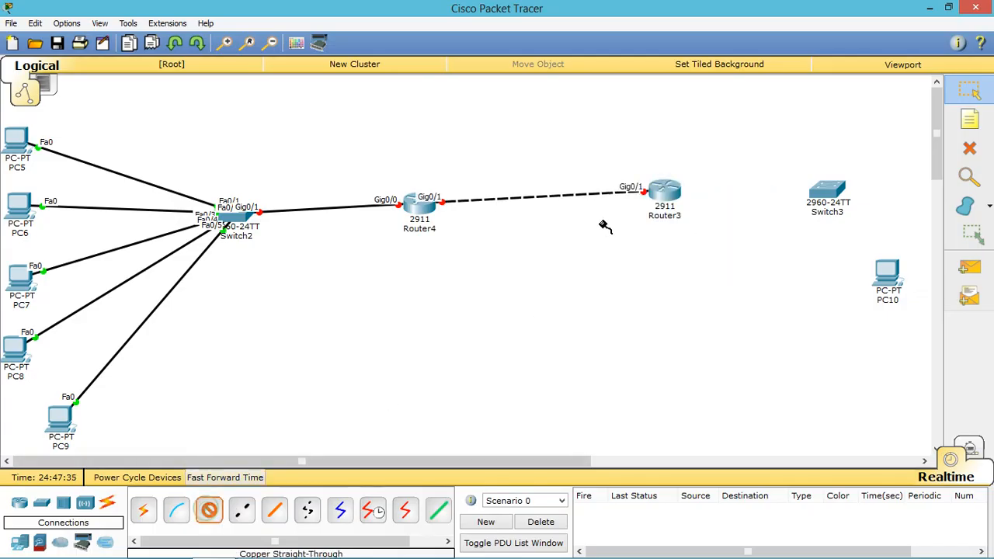
{"action": "left_click", "coordinate": [671, 193]}
{"action": "left_click", "coordinate": [721, 233]}
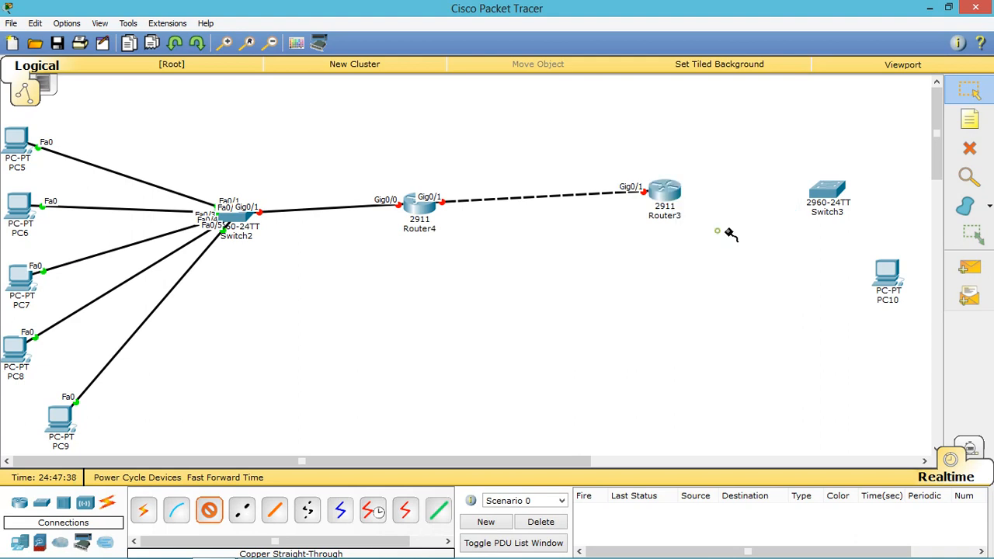
{"action": "left_click", "coordinate": [827, 196]}
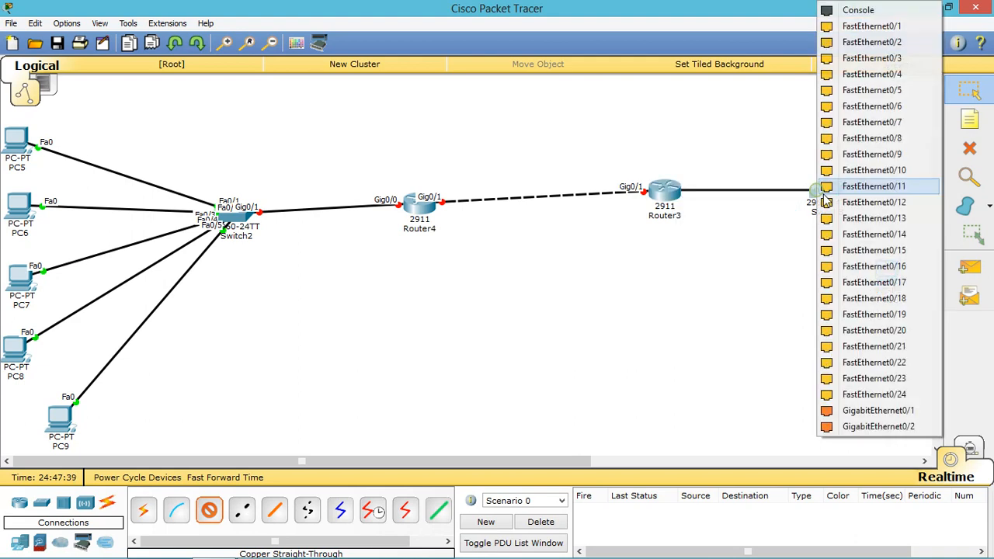
{"action": "left_click", "coordinate": [912, 413]}
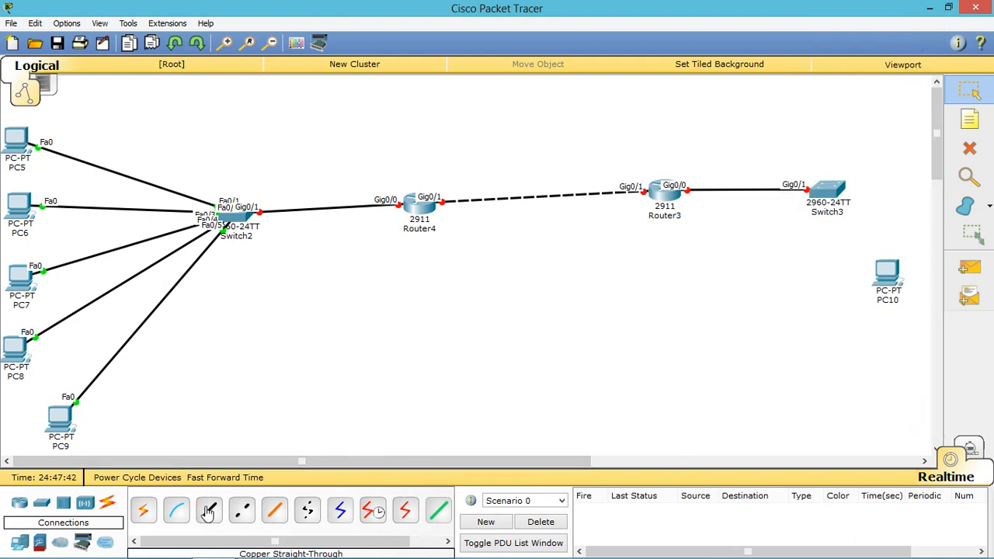
{"action": "left_click", "coordinate": [836, 191]}
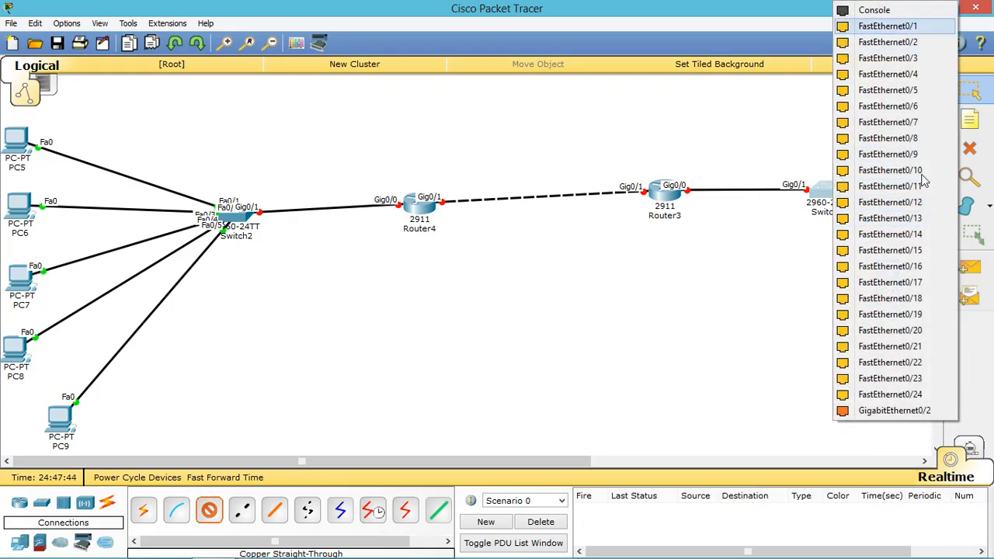
{"action": "left_click", "coordinate": [893, 26]}
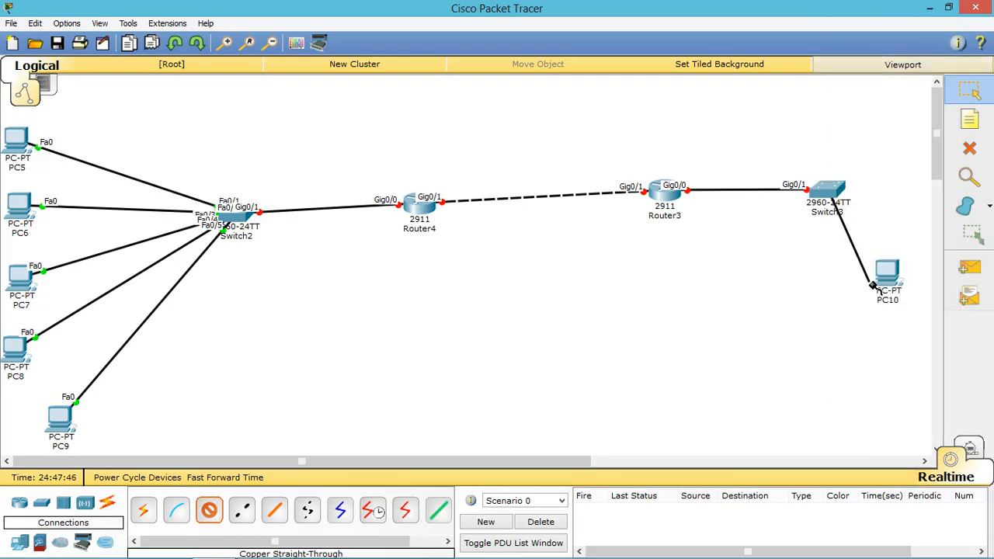
{"action": "left_click", "coordinate": [893, 271]}
{"action": "left_click", "coordinate": [916, 295]}
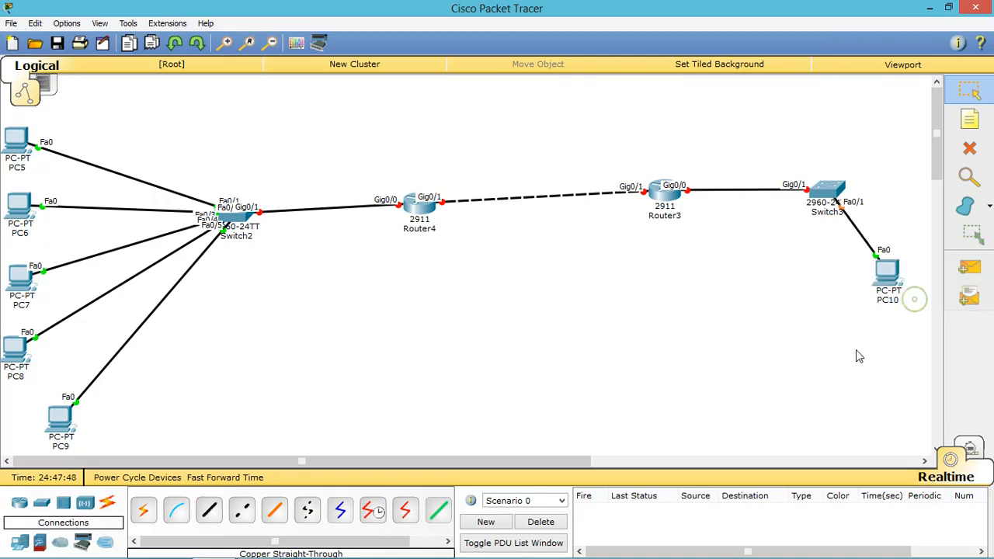
{"action": "left_click_drag", "start_coordinate": [607, 118], "coordinate": [915, 368]}
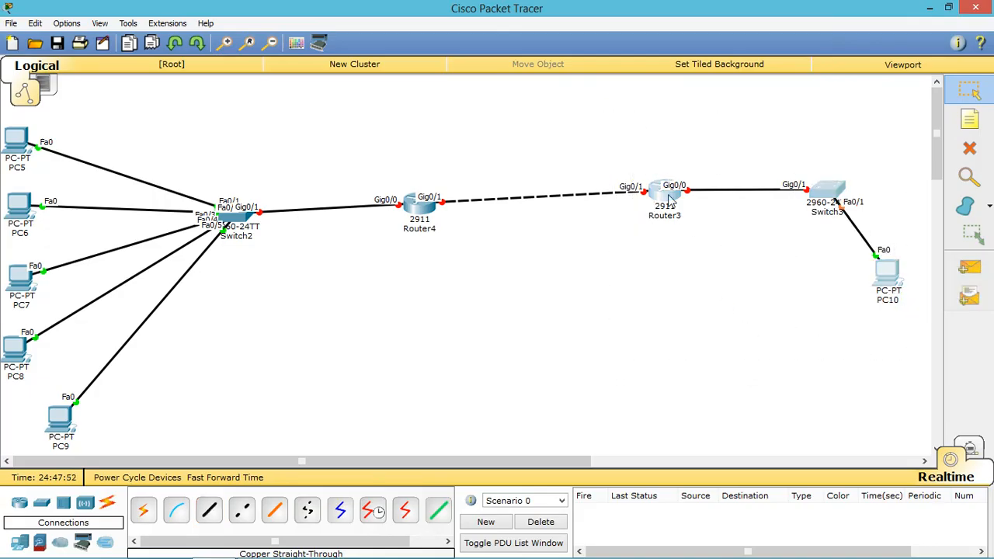
Step: Replace Router3's on-canvas label with the name Internet_ISP1
{"action": "left_click", "coordinate": [665, 215]}
{"action": "left_click_drag", "start_coordinate": [699, 217], "coordinate": [644, 217]}
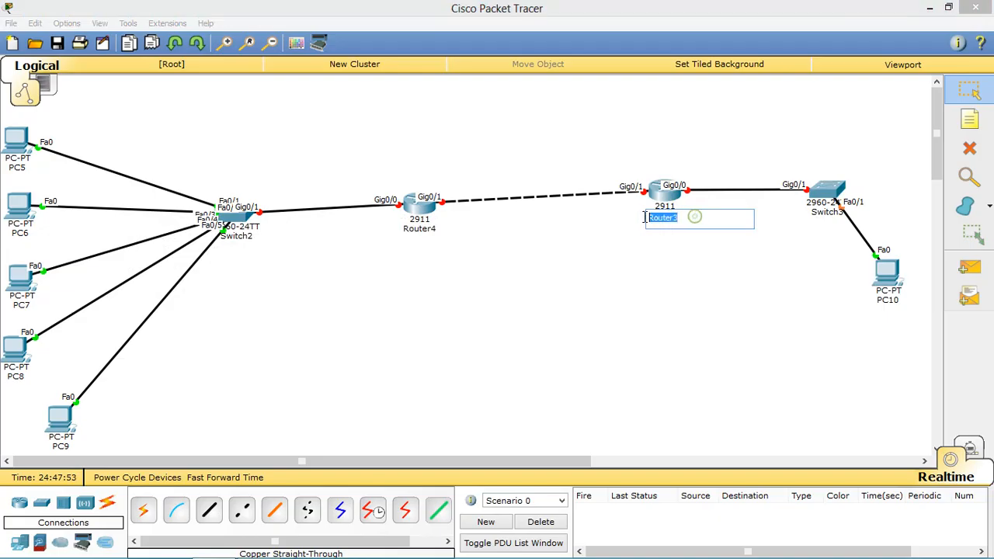
{"action": "key", "text": "BackSpace"}
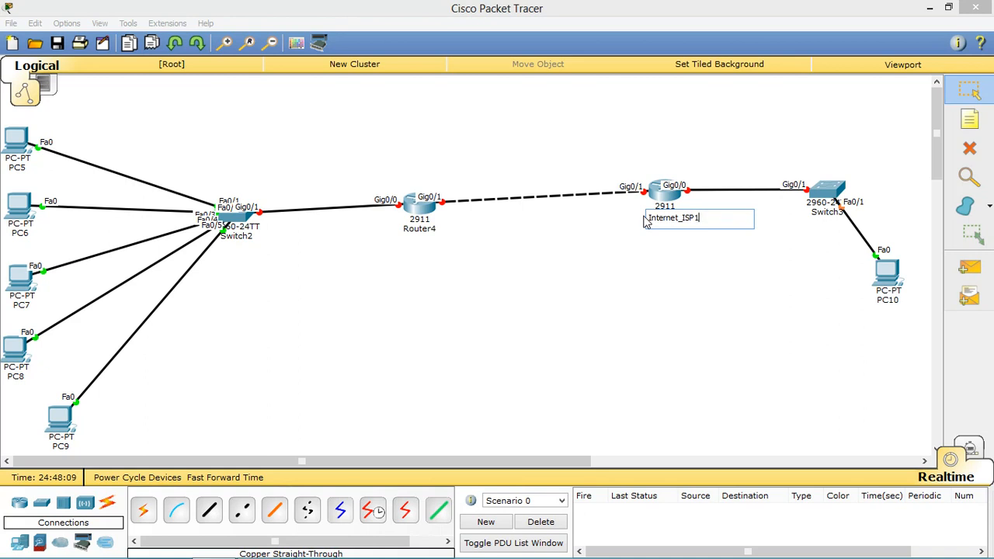
{"action": "left_click", "coordinate": [661, 247]}
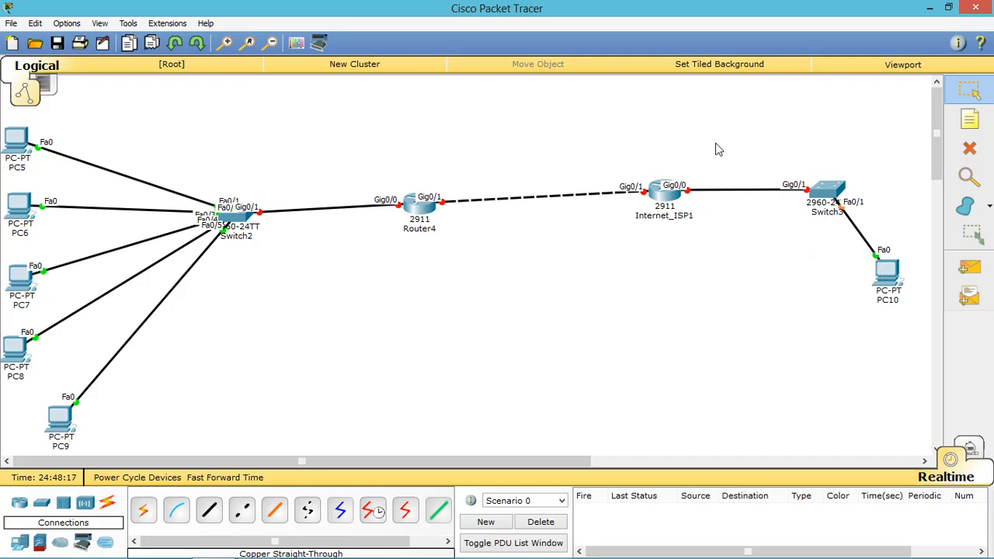
{"action": "left_click_drag", "start_coordinate": [665, 117], "coordinate": [913, 340]}
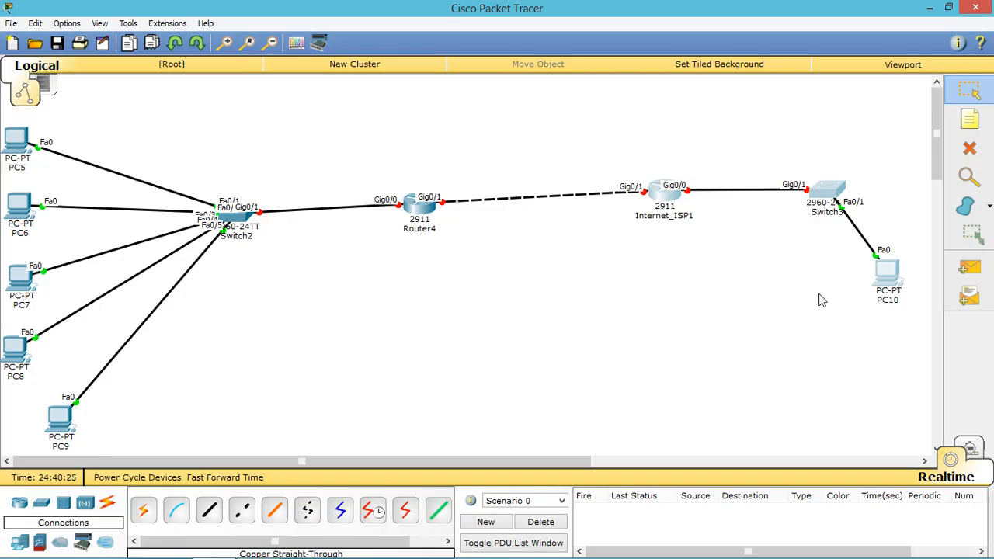
Step: Configure PC10 with IP 8.8.8.8, mask 255.255.255.0 and gateway 8.8.8.254
{"action": "left_click_drag", "start_coordinate": [658, 93], "coordinate": [909, 352]}
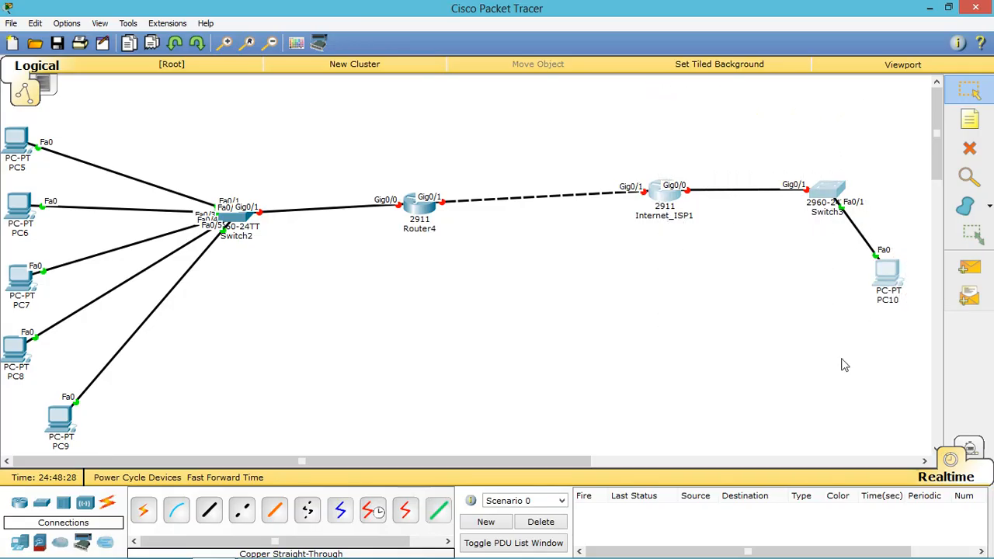
{"action": "double_click", "coordinate": [893, 275]}
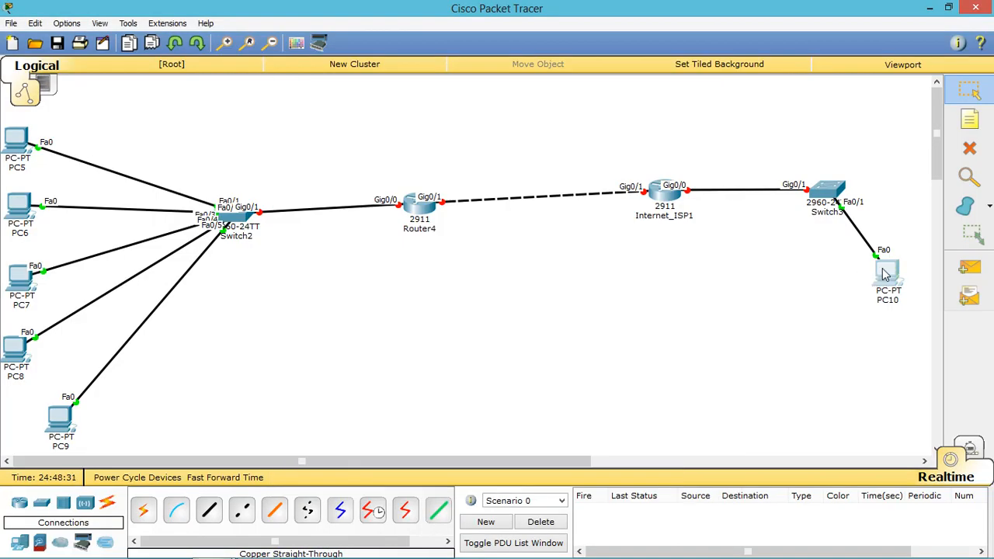
{"action": "left_click", "coordinate": [884, 271]}
{"action": "left_click", "coordinate": [393, 115]}
{"action": "left_click", "coordinate": [339, 167]}
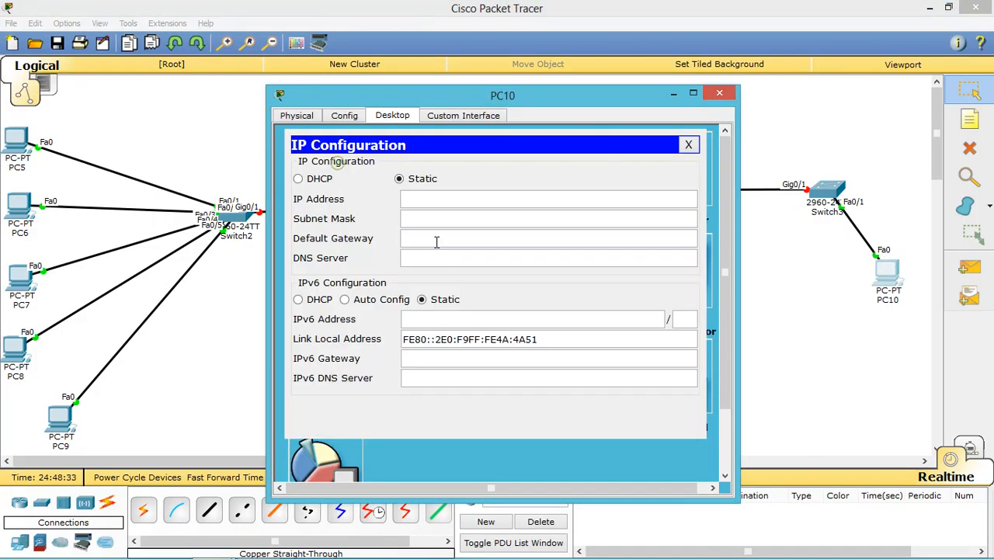
{"action": "left_click", "coordinate": [433, 198]}
{"action": "left_click", "coordinate": [427, 218]}
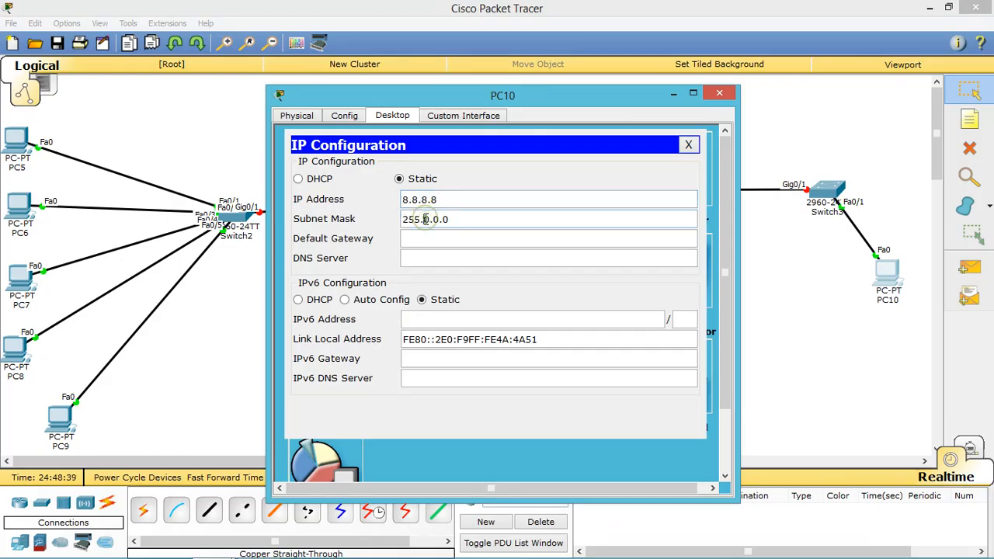
{"action": "left_click_drag", "start_coordinate": [426, 219], "coordinate": [467, 219]}
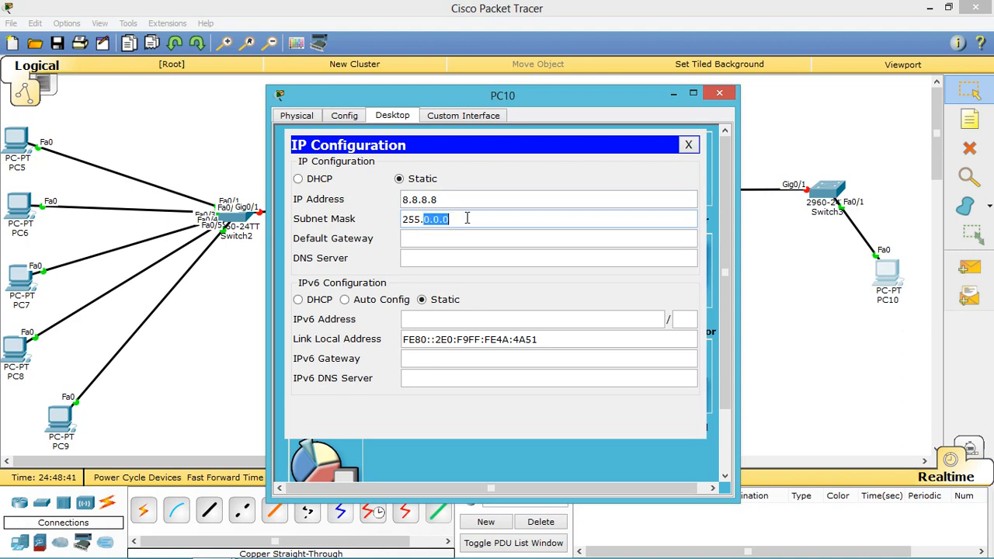
{"action": "type", "text": "255.255."}
{"action": "key", "text": "Tab"}
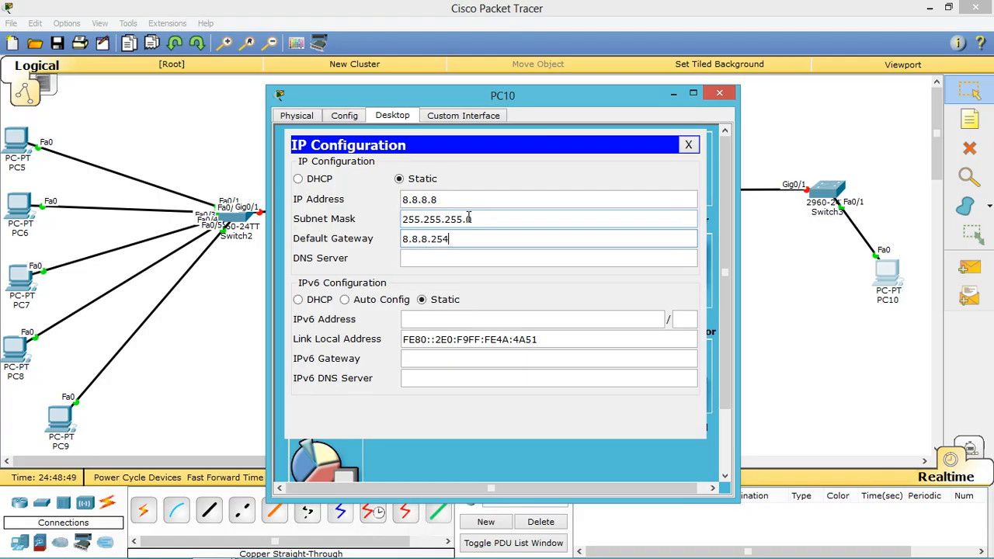
{"action": "left_click", "coordinate": [688, 144]}
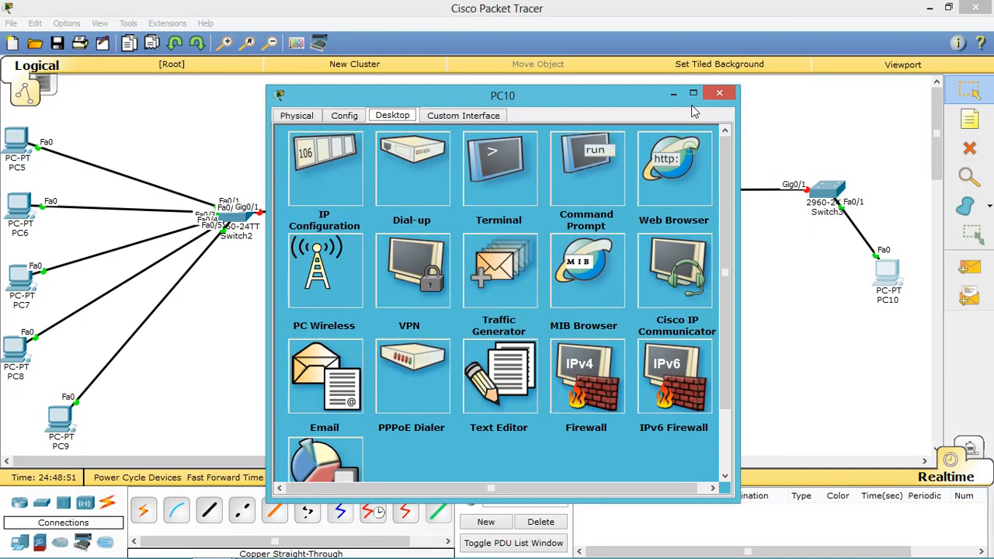
Step: Open Internet_ISP1's CLI and decline the initial configuration dialog with n
{"action": "left_click", "coordinate": [721, 95]}
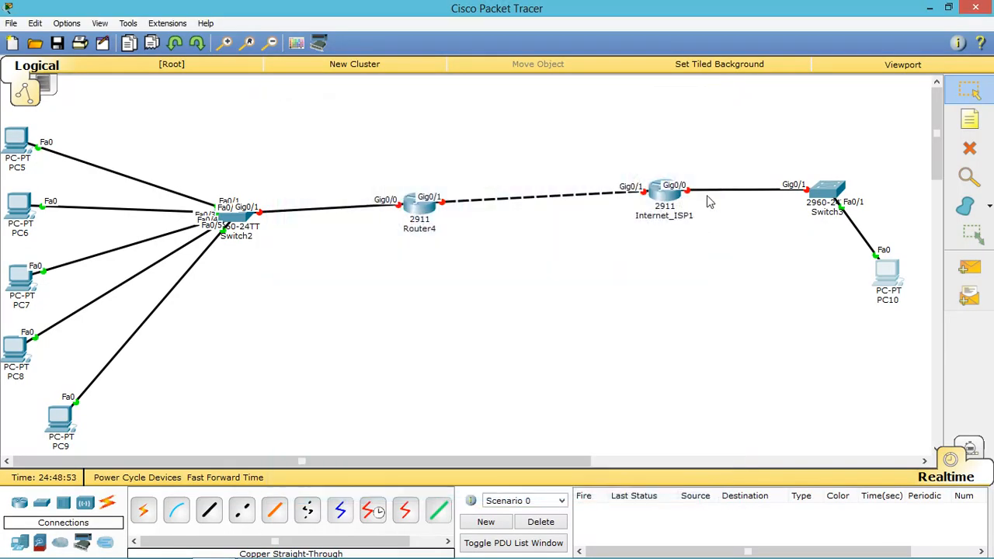
{"action": "left_click", "coordinate": [664, 195]}
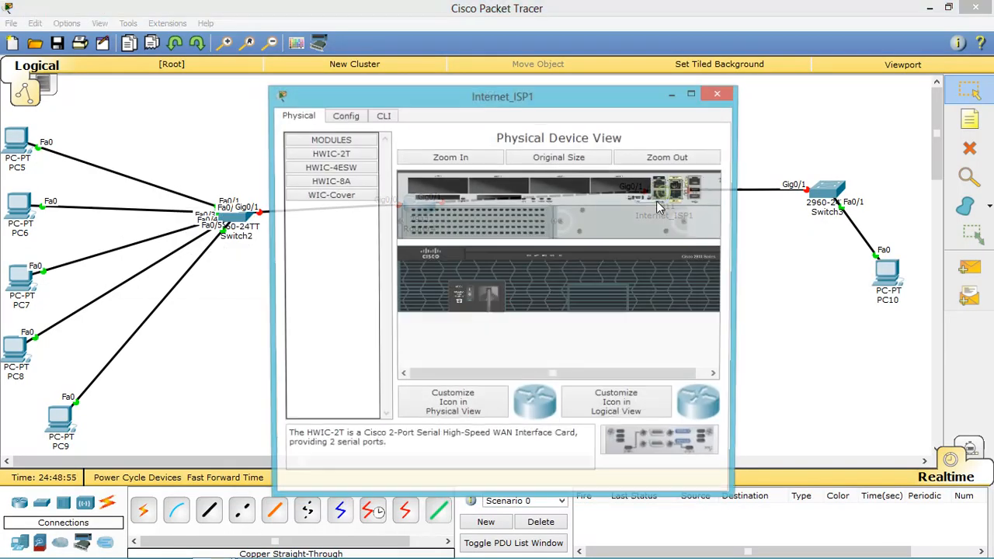
{"action": "left_click", "coordinate": [388, 116]}
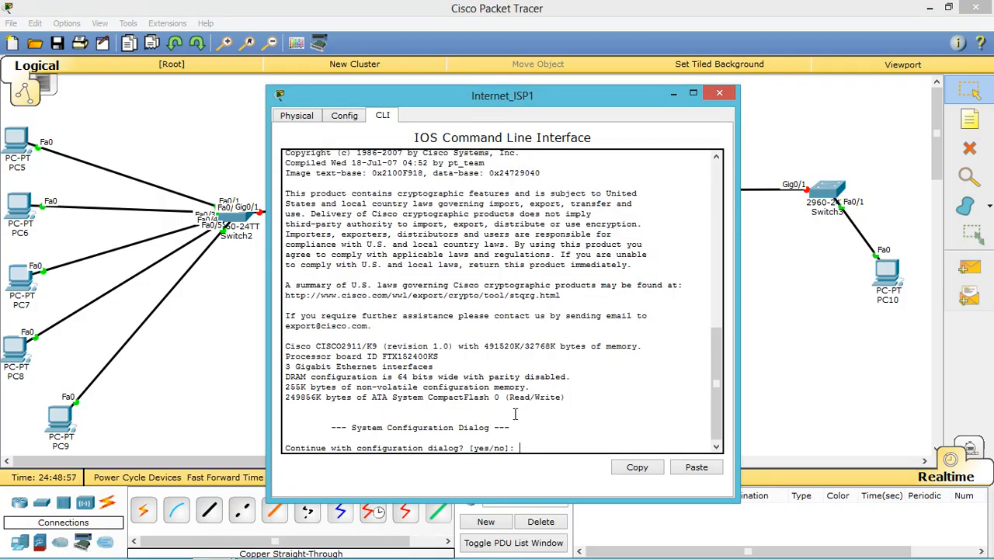
{"action": "type", "text": "n"}
{"action": "key", "text": "Return"}
{"action": "key", "text": "Return"}
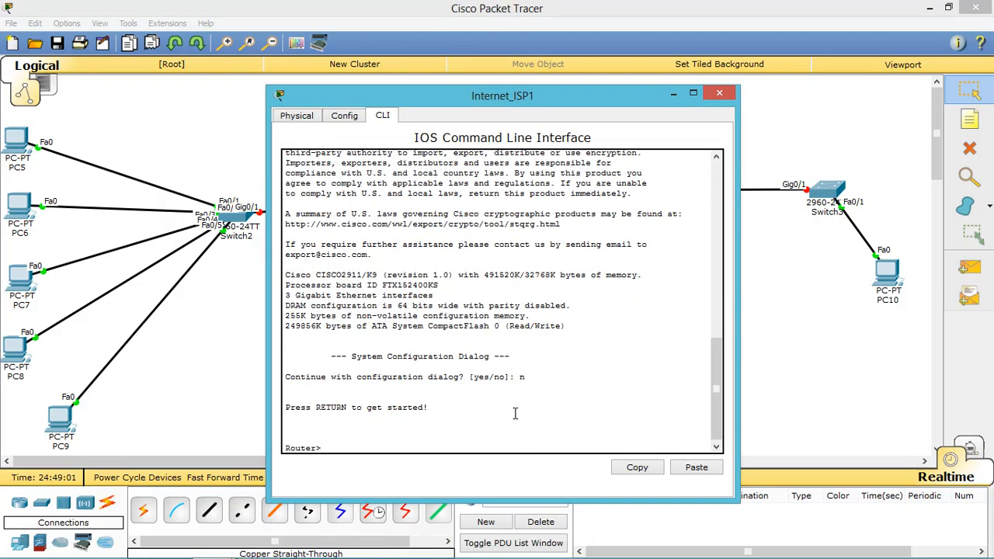
Step: Enter privileged mode with en, then global configuration with config t
{"action": "type", "text": "en"}
{"action": "key", "text": "Return"}
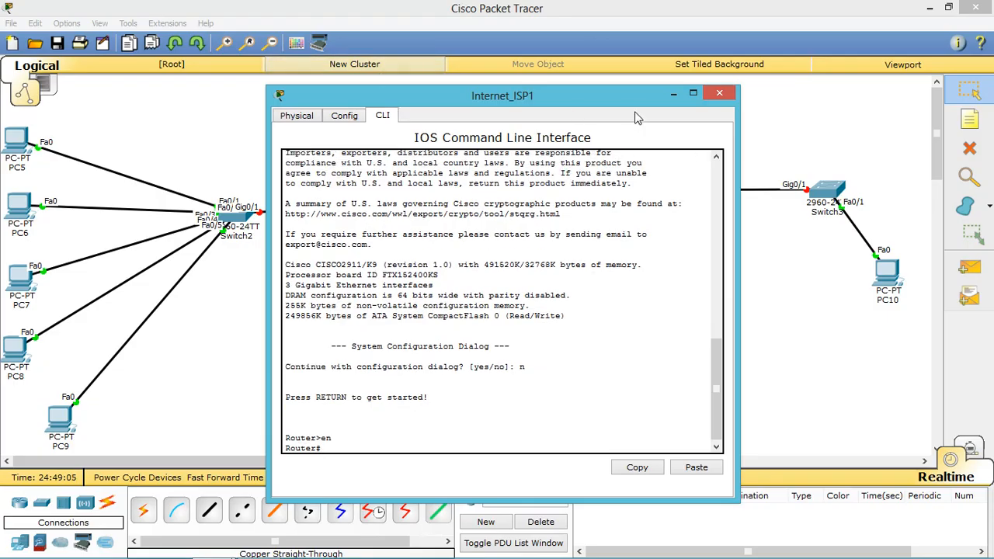
{"action": "left_click_drag", "start_coordinate": [623, 106], "coordinate": [459, 77]}
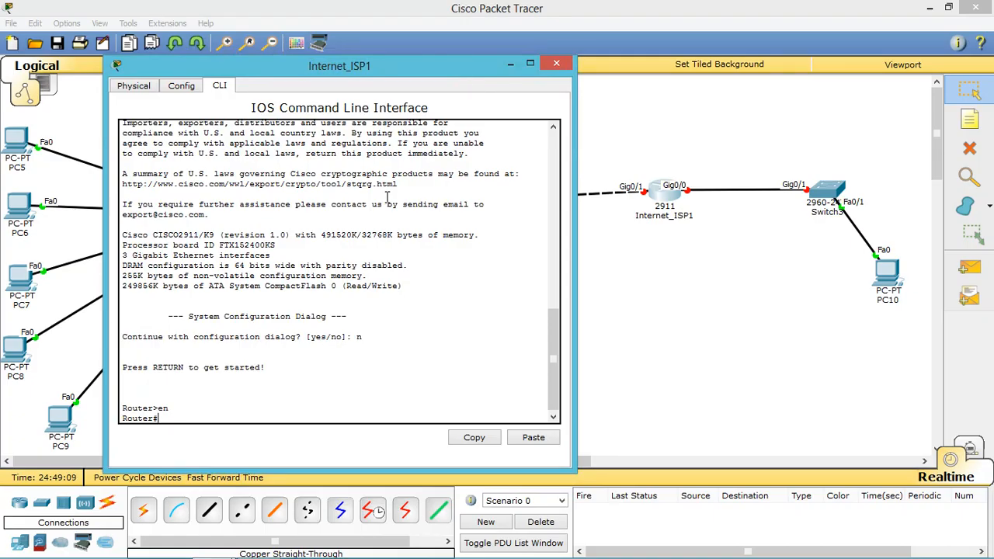
{"action": "type", "text": "config t"}
{"action": "key", "text": "Return"}
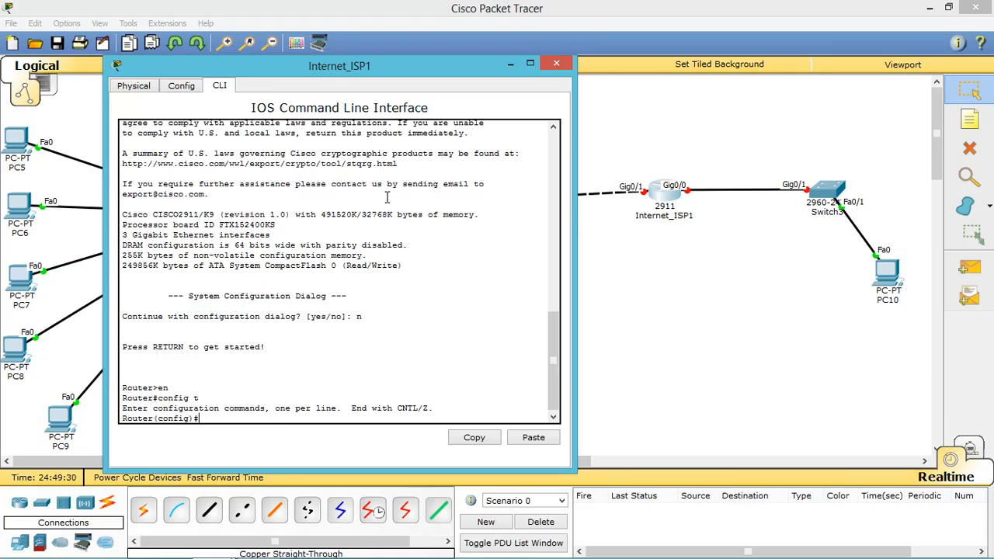
Step: Set the router hostname to ISP1, correcting a misspelled first attempt
{"action": "type", "text": "i"}
{"action": "key", "text": "BackSpace"}
{"action": "type", "text": "hostnema ISP1"}
{"action": "key", "text": "Return"}
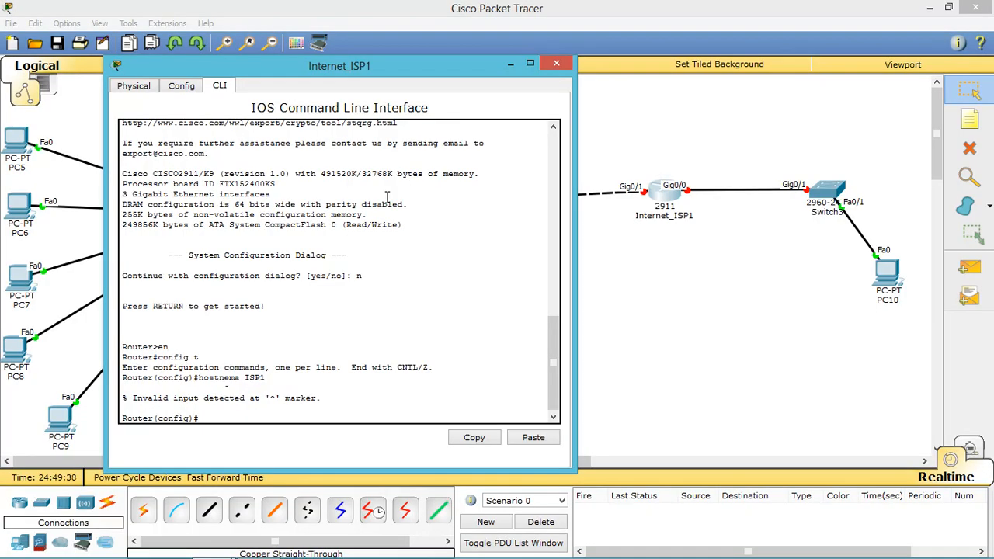
{"action": "type", "text": "hostname ISP1"}
{"action": "key", "text": "Return"}
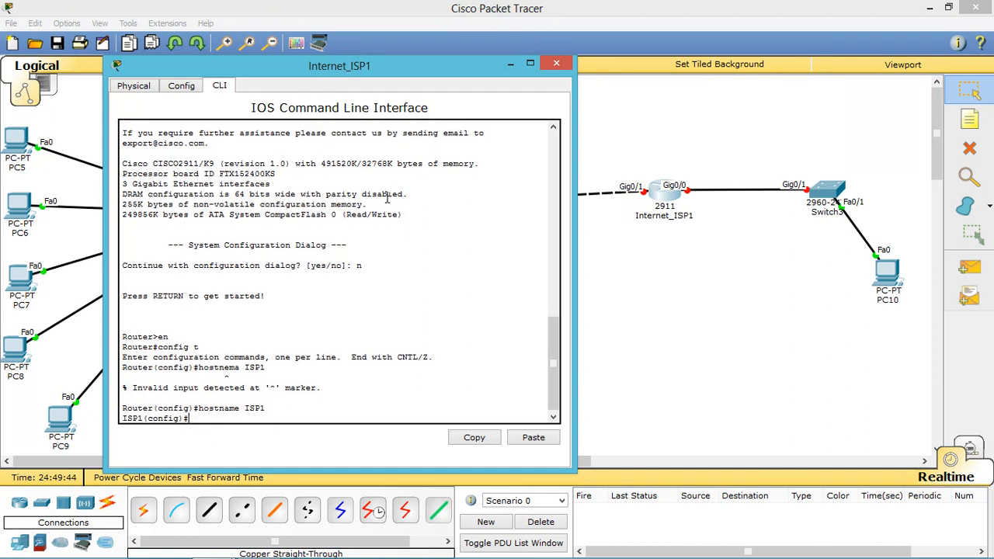
Step: Set a privileged-mode enable secret and turn on service password-encryption
{"action": "type", "text": "enable secret cisco"}
{"action": "key", "text": "Return"}
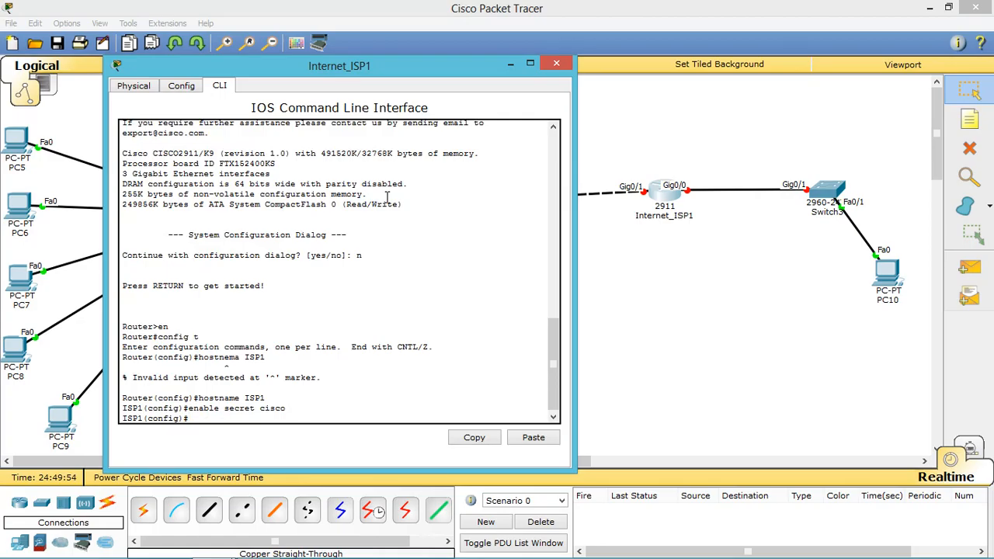
{"action": "type", "text": "service password-encry"}
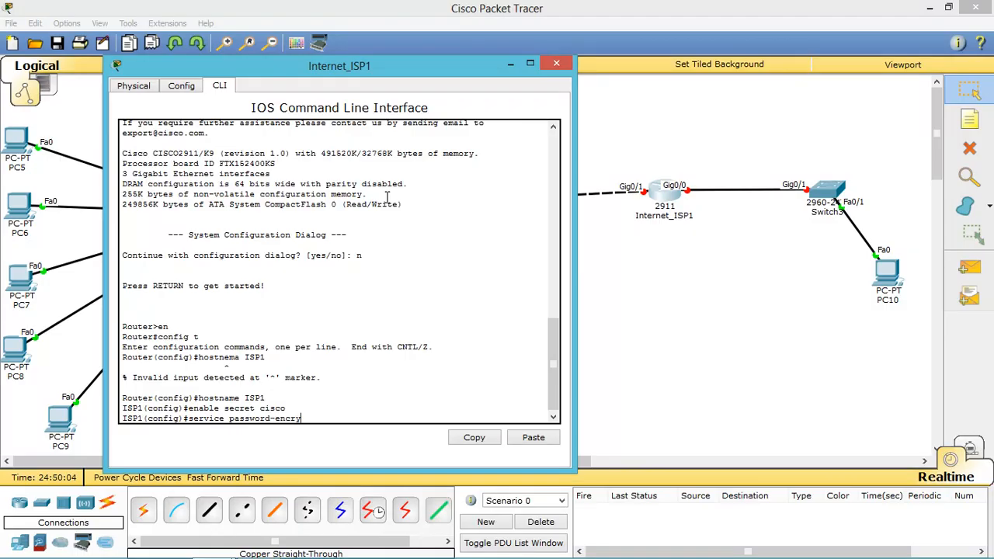
{"action": "type", "text": "ption"}
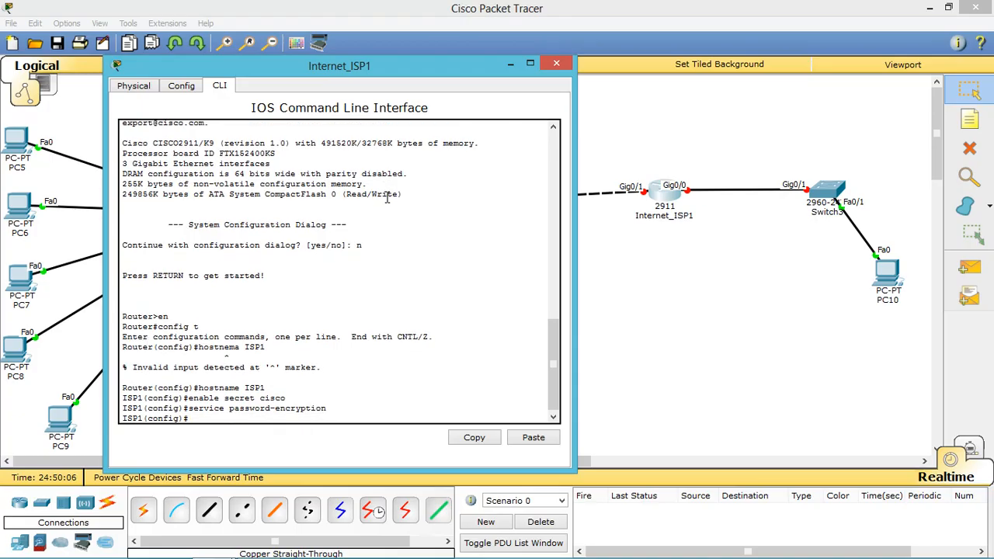
{"action": "key", "text": "Return"}
Step: Disable DNS lookups with no ip domain-lookup
{"action": "type", "text": "ig)#no ip domain-lookup"}
{"action": "key", "text": "Return"}
{"action": "type", "text": "fsf"}
{"action": "key", "text": "Return"}
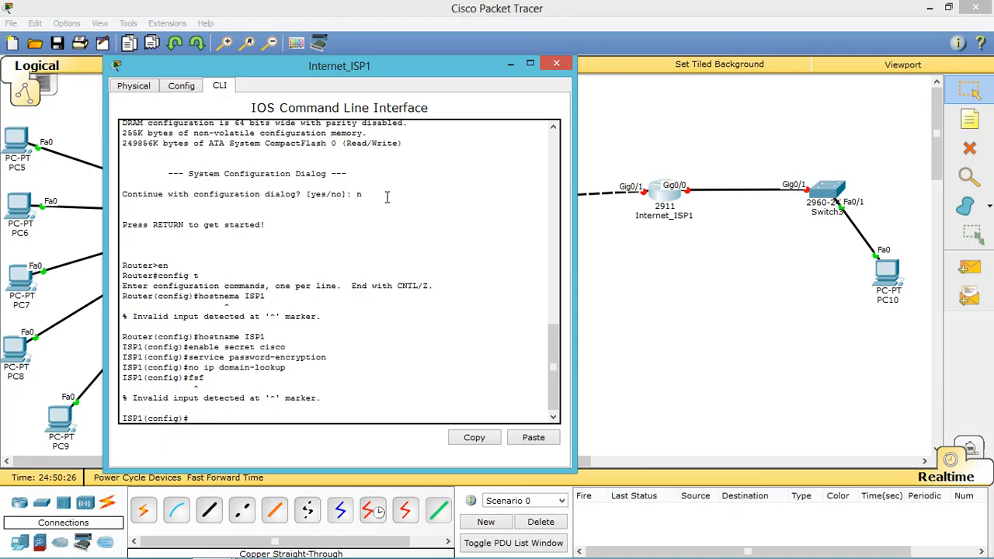
{"action": "type", "text": "ip domain-name cisco"}
Step: Apply domain name cisco and create a privilege-15 local user with a password
{"action": "key", "text": "Return"}
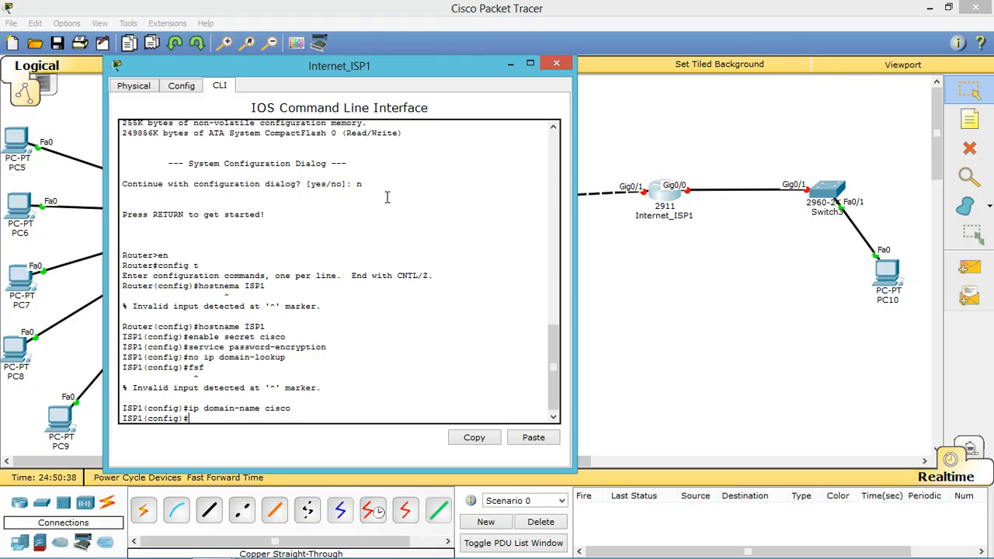
{"action": "type", "text": "username cisco privileg"}
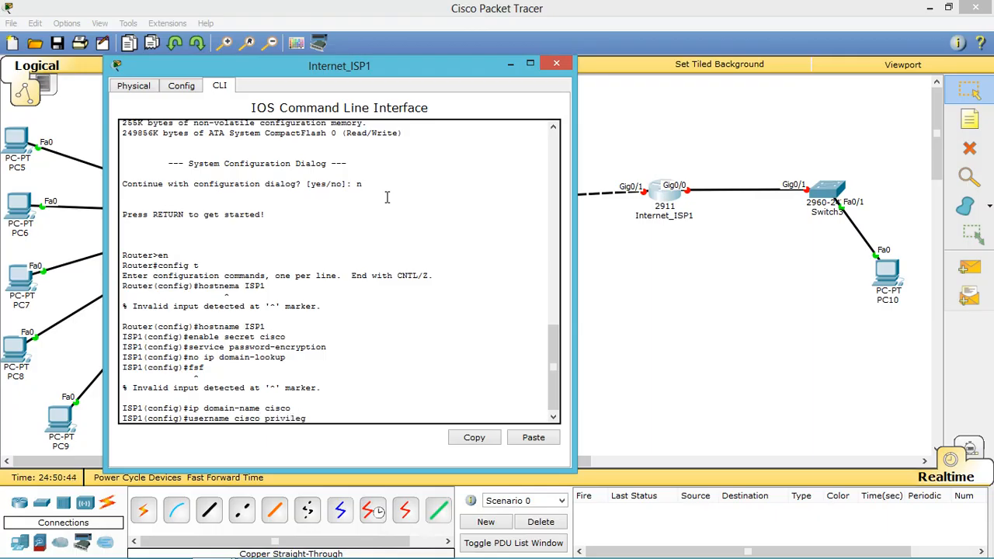
{"action": "type", "text": "e 15 password 0 cisco"}
{"action": "key", "text": "Return"}
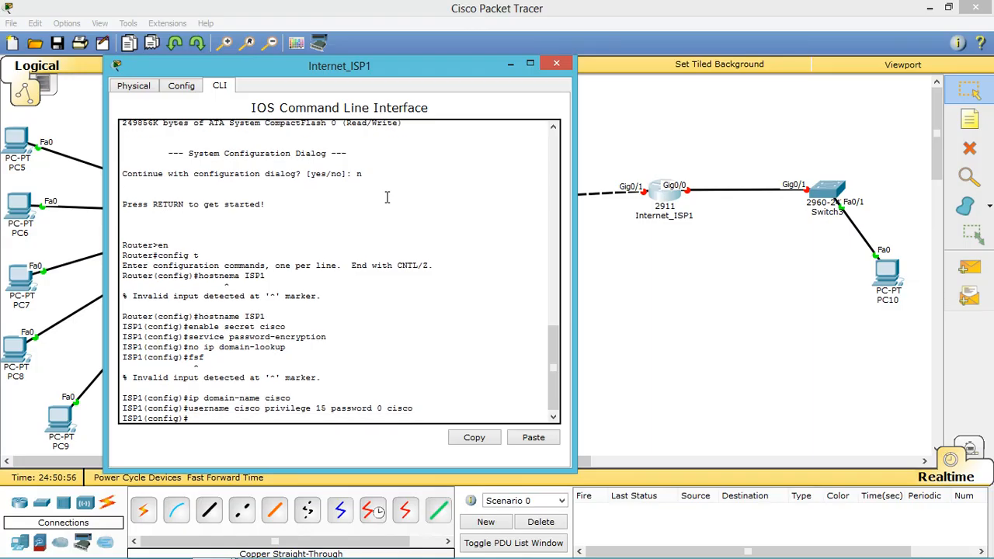
Step: Generate RSA keys with crypto key generate rsa, accepting the 512-bit default
{"action": "type", "text": "crypto key generate rsa"}
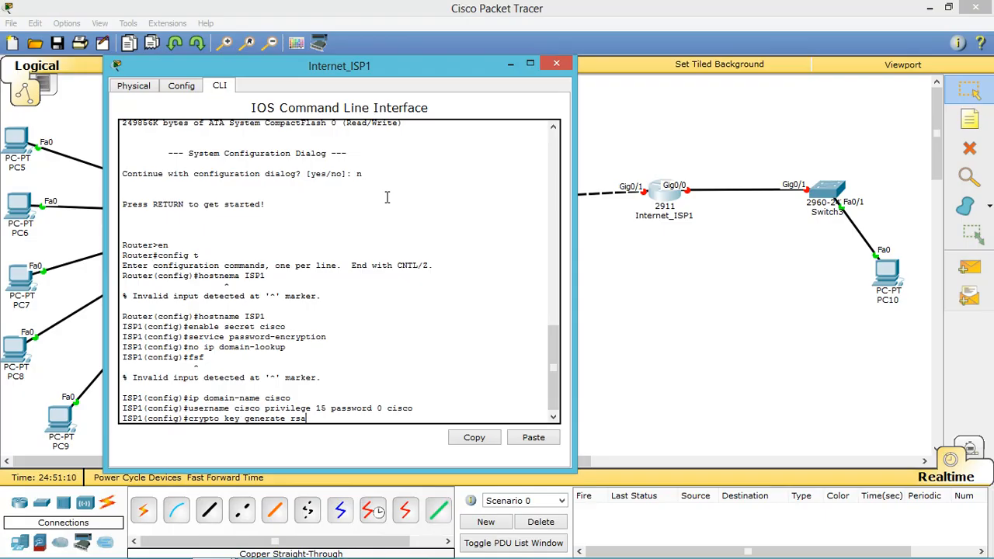
{"action": "key", "text": "Return"}
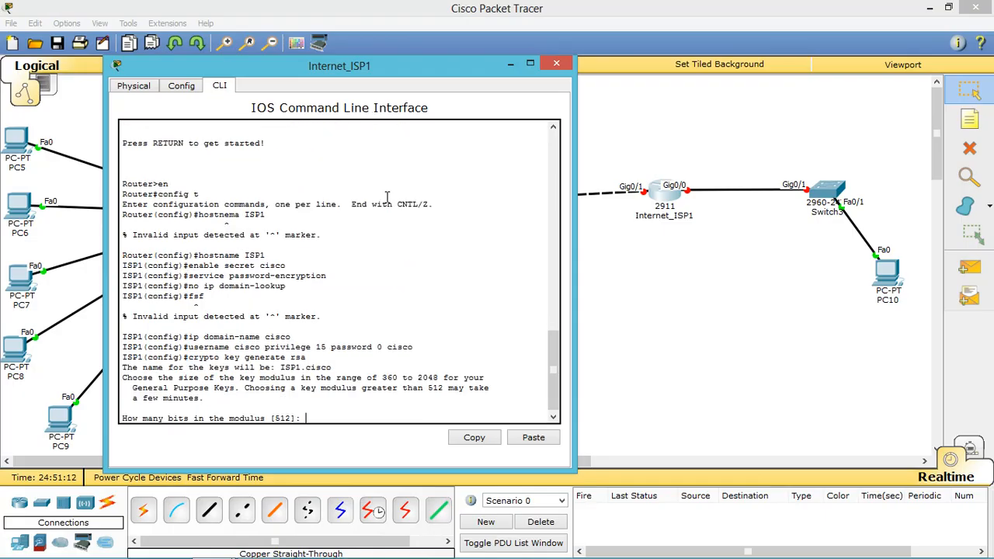
{"action": "key", "text": "Return"}
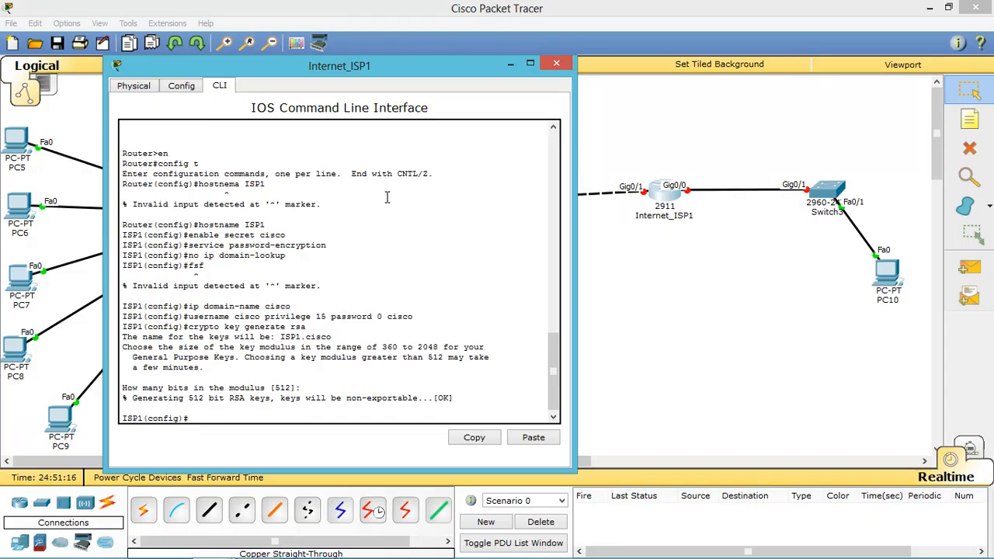
{"action": "type", "text": "banner mo"}
{"action": "key", "text": "BackSpace"}
{"action": "key", "text": "BackSpace"}
Step: Add the 'This is ISP1 Router' MOTD banner and give console line 0 a password, local login, synchronous logging and no timeout
{"action": "type", "text": "otd # This is ISP1"}
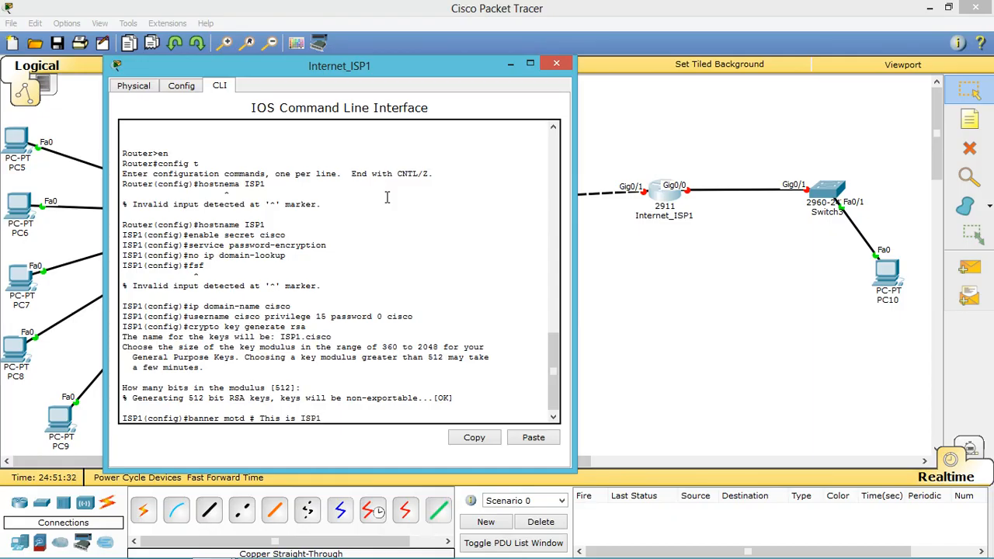
{"action": "type", "text": " Router #"}
{"action": "key", "text": "Return"}
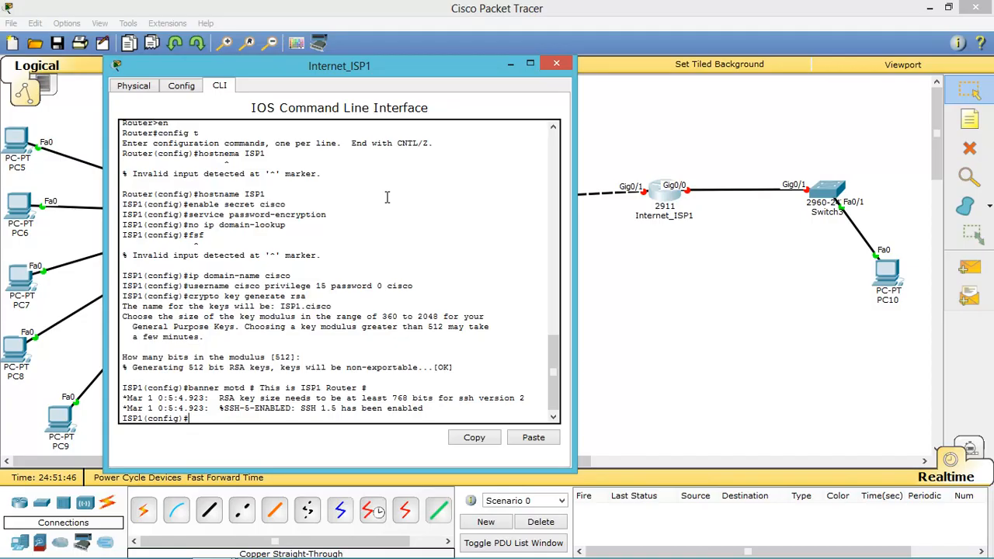
{"action": "type", "text": "line con 0"}
{"action": "key", "text": "Return"}
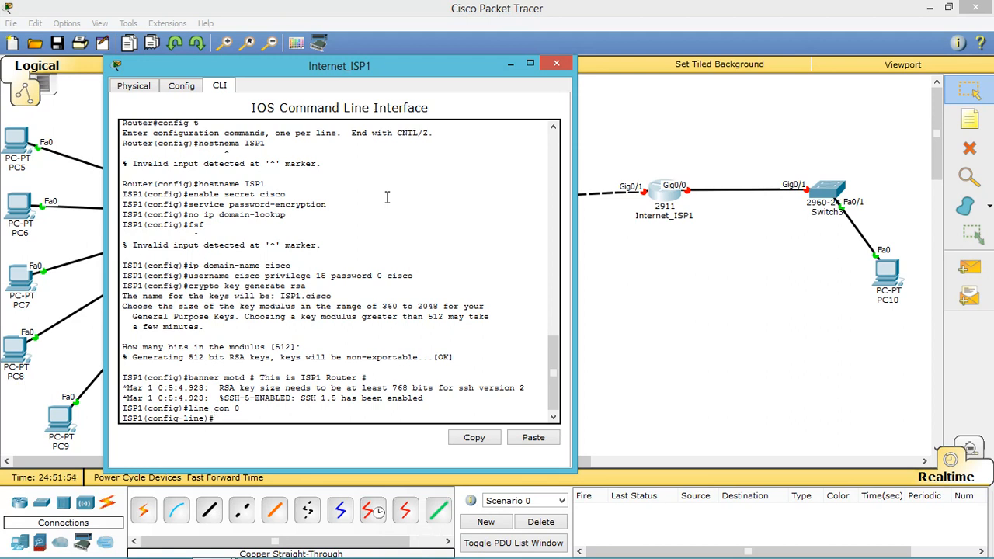
{"action": "type", "text": "password cisco123"}
{"action": "key", "text": "Return"}
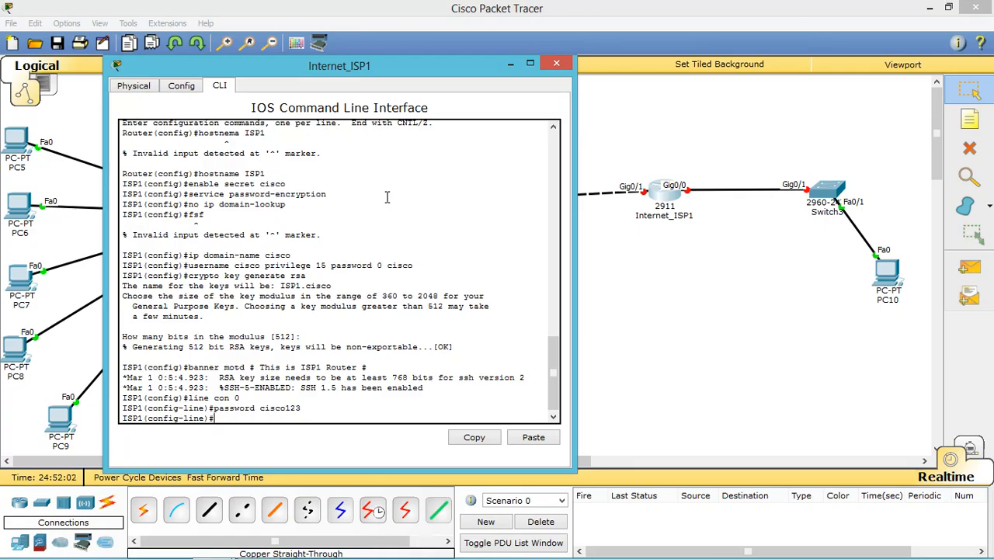
{"action": "type", "text": "login local"}
{"action": "key", "text": "Return"}
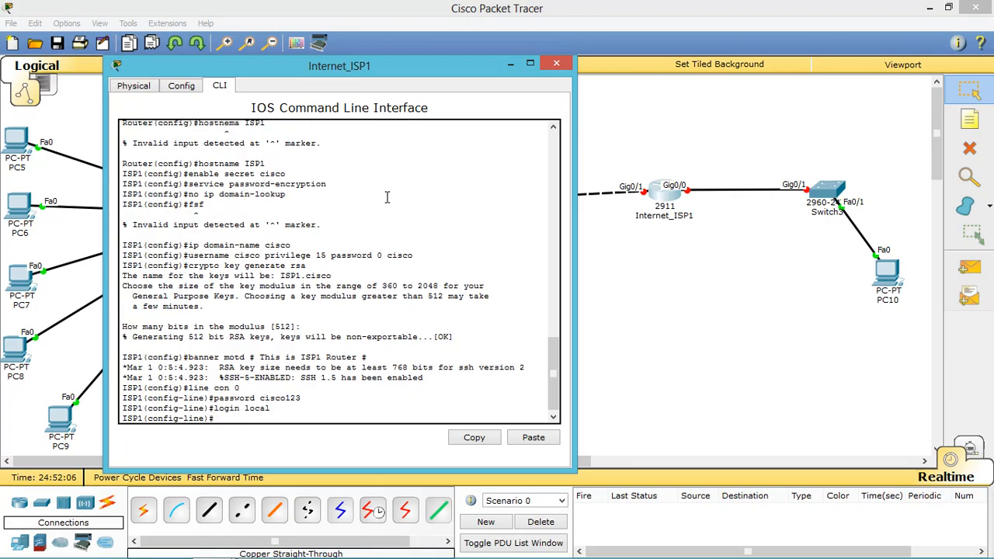
{"action": "type", "text": "logging sy"}
{"action": "key", "text": "Return"}
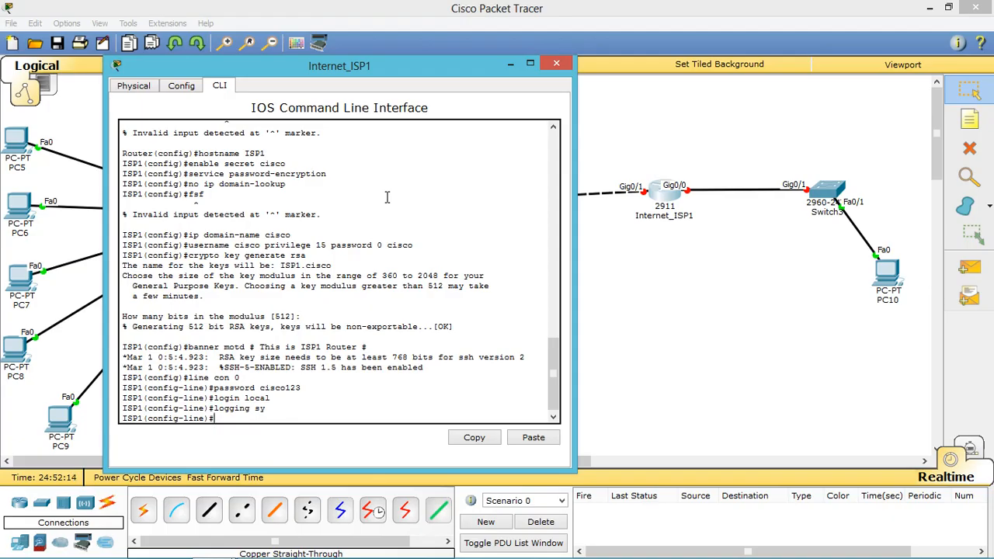
{"action": "type", "text": "exec-t"}
{"action": "type", "text": "ime 0 0"}
{"action": "key", "text": "Return"}
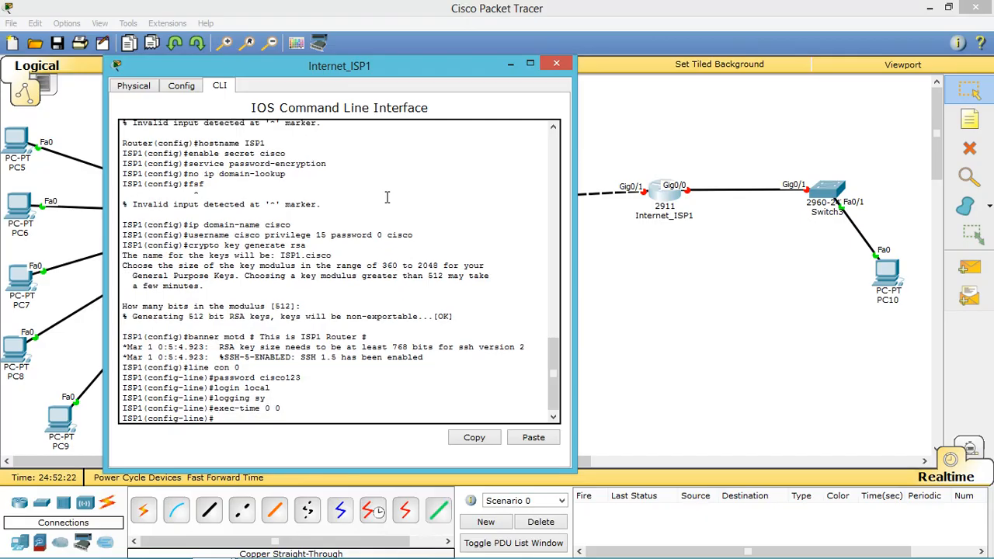
Step: Configure VTY lines 0–15 with a password, local login, synchronous logging and exec-timeout 0 0
{"action": "type", "text": "line vty 0 15"}
{"action": "key", "text": "Return"}
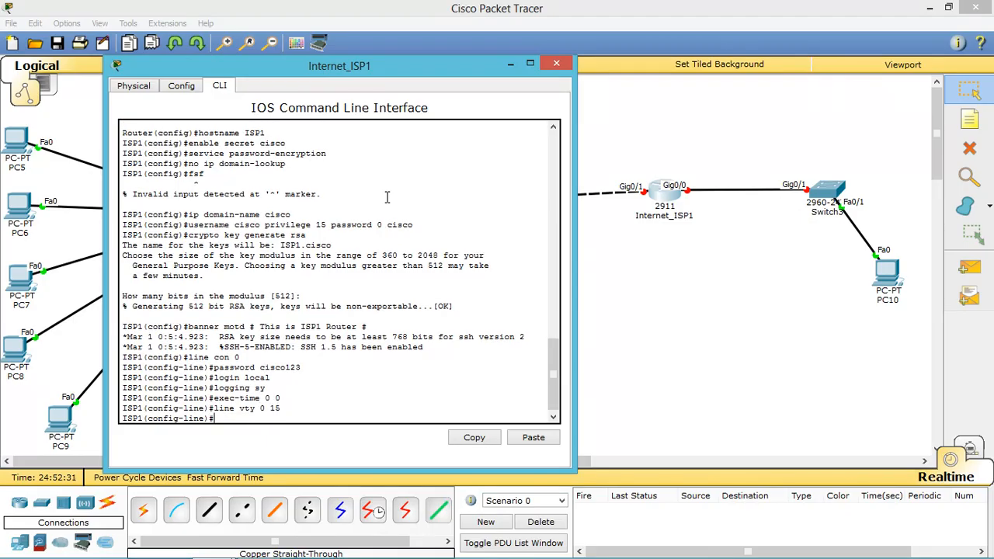
{"action": "type", "text": "password cisco123"}
{"action": "key", "text": "Return"}
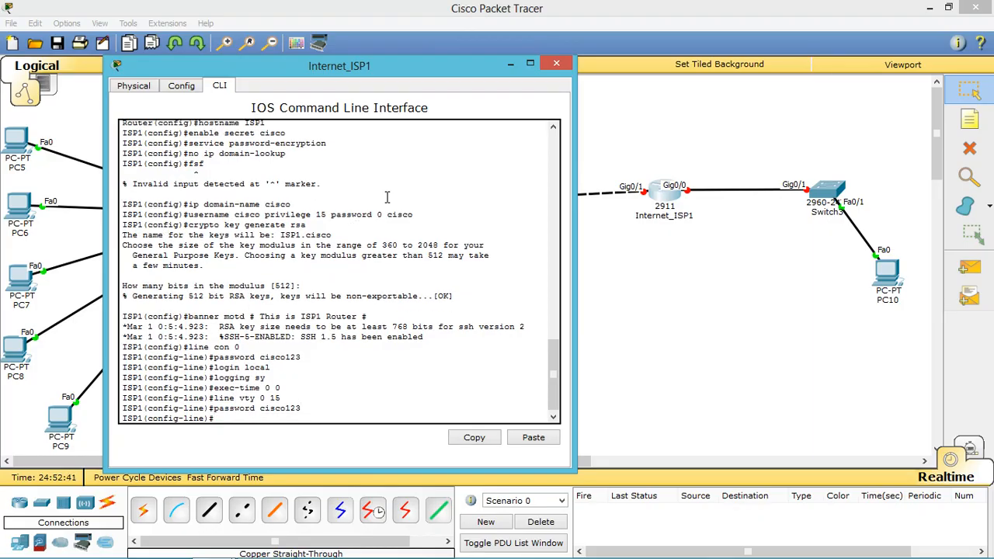
{"action": "type", "text": "login local"}
{"action": "key", "text": "Return"}
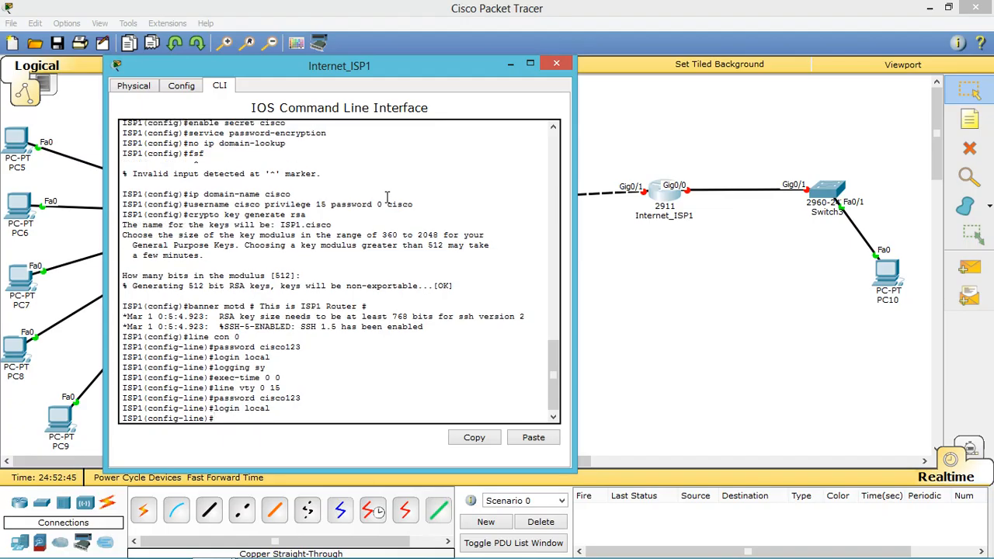
{"action": "type", "text": "logiin"}
{"action": "key", "text": "BackSpace"}
{"action": "type", "text": "gin sy"}
{"action": "key", "text": "Return"}
{"action": "type", "text": "exe"}
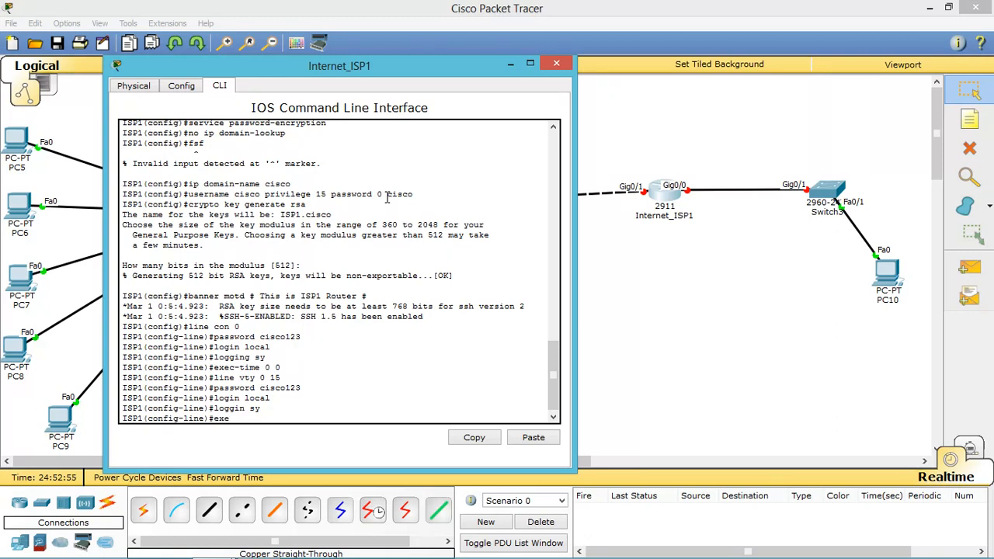
{"action": "type", "text": "c-timeout 0 0"}
{"action": "key", "text": "Return"}
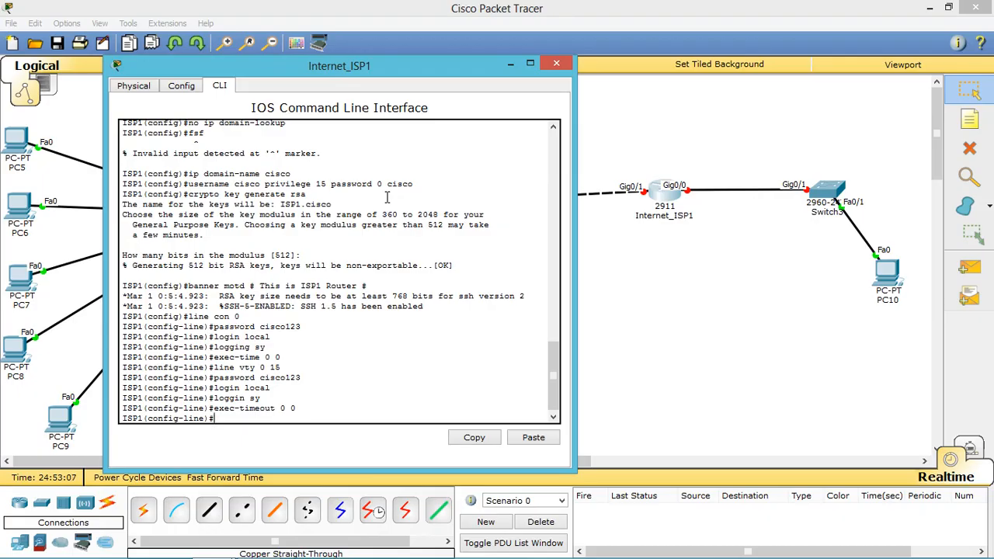
Step: Allow all protocols on the VTY lines with transport input all
{"action": "type", "text": "trasn"}
{"action": "type", "text": "port"}
{"action": "type", "text": "s"}
{"action": "key", "text": "BackSpace"}
{"action": "key", "text": "BackSpace"}
{"action": "key", "text": "BackSpace"}
{"action": "key", "text": "BackSpace"}
{"action": "key", "text": "BackSpace"}
{"action": "type", "text": "nsport all"}
{"action": "key", "text": "Return"}
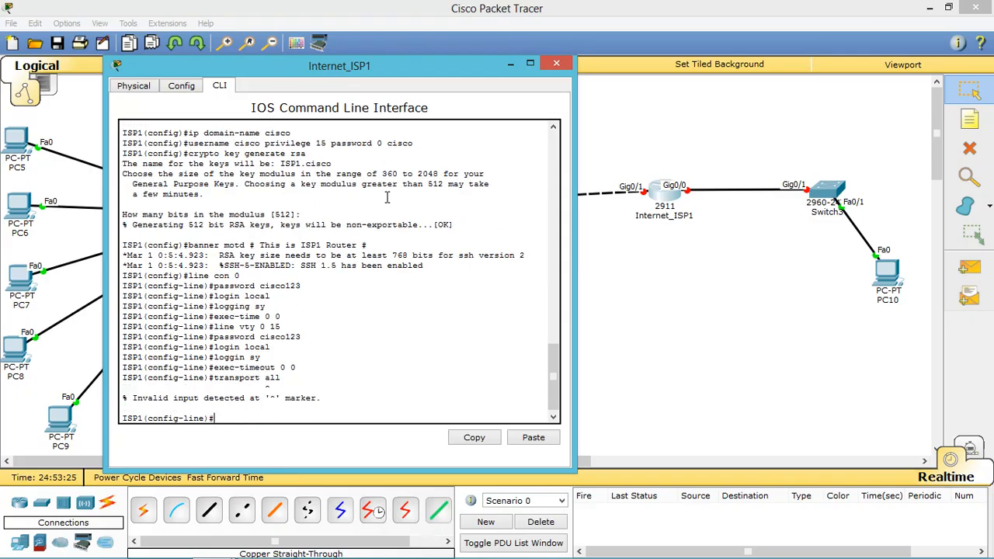
{"action": "type", "text": "transport input all"}
{"action": "key", "text": "Return"}
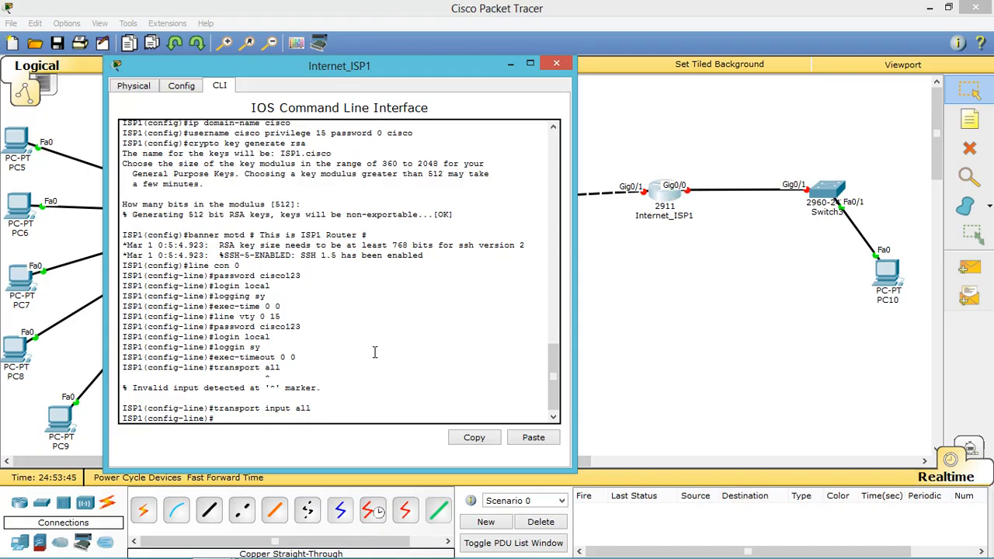
{"action": "type", "text": "int g0/0"}
Step: Give GigabitEthernet0/0 the address 8.8.8.254 255.255.255.0 and bring it up
{"action": "key", "text": "Return"}
{"action": "type", "text": "ip"}
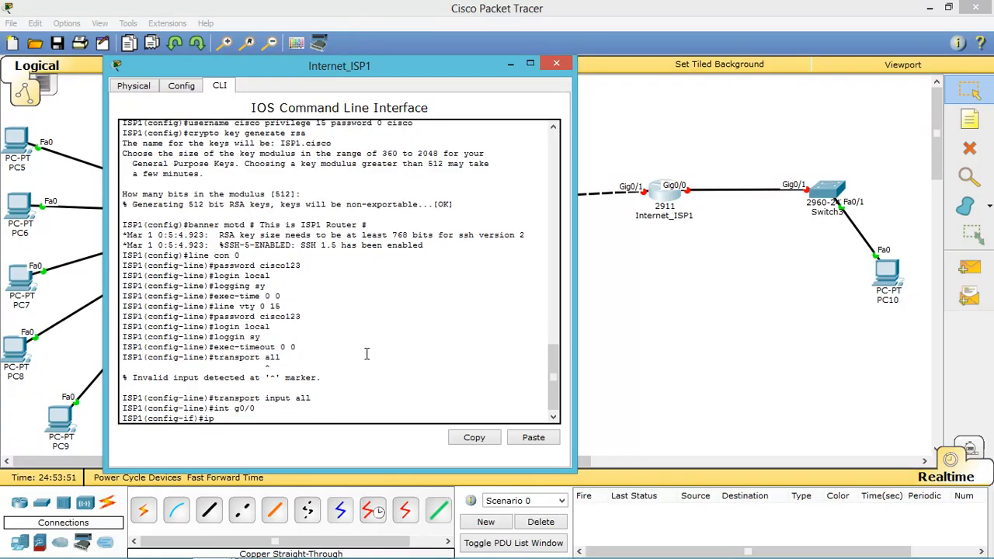
{"action": "type", "text": " address 8.8.8.254 255.255.255."}
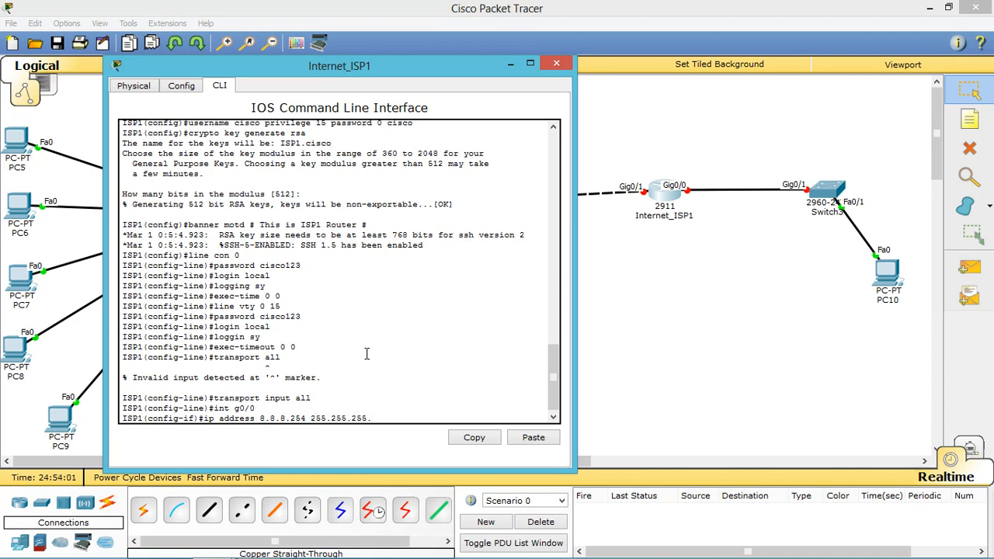
{"action": "type", "text": "0"}
{"action": "key", "text": "Return"}
{"action": "type", "text": "no"}
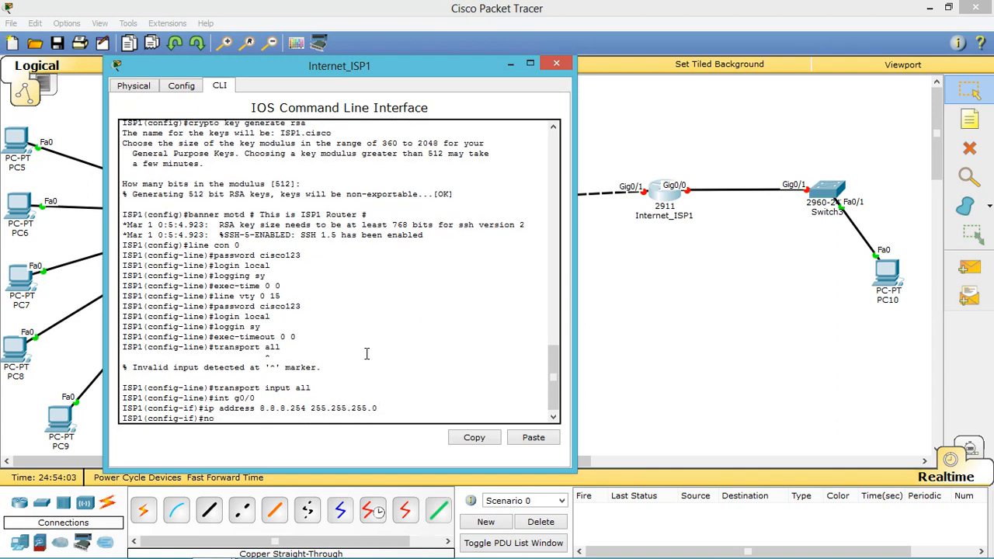
{"action": "type", "text": " shut"}
{"action": "key", "text": "Return"}
Step: Apply ip nat outside on g0/0, then remove it with no ip nat outside, moving to int g0/1
{"action": "key", "text": "Return"}
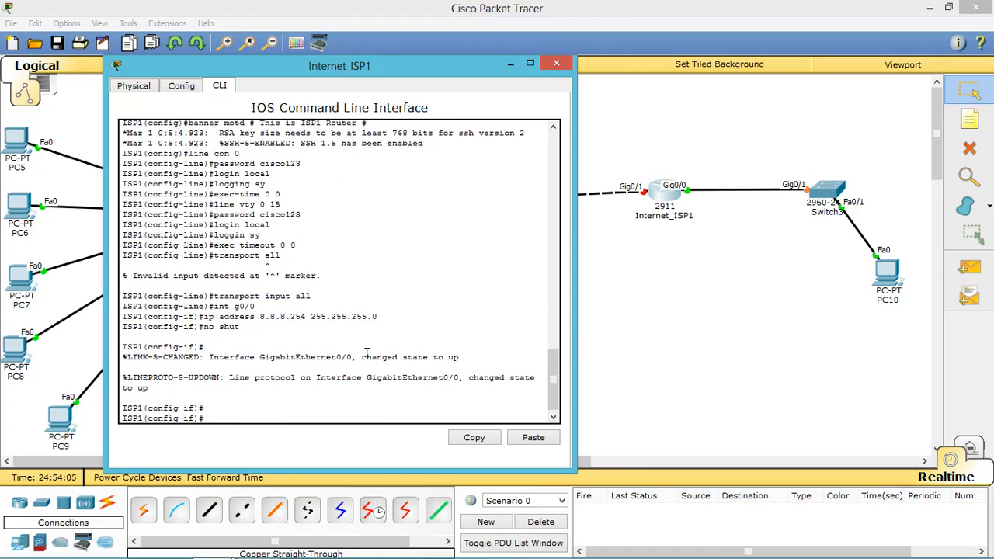
{"action": "type", "text": "ip nat outside"}
{"action": "key", "text": "Return"}
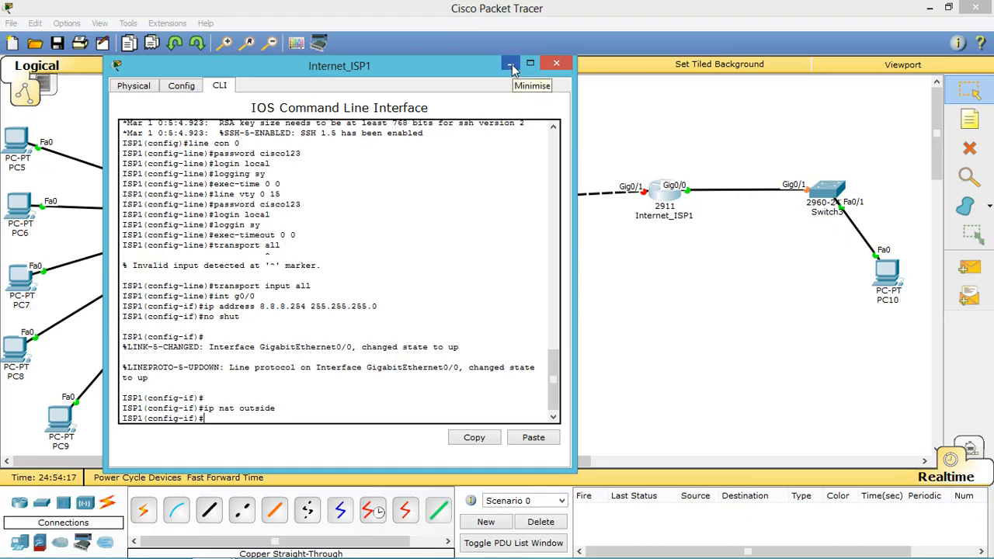
{"action": "type", "text": "o ip nat outside"}
{"action": "key", "text": "Return"}
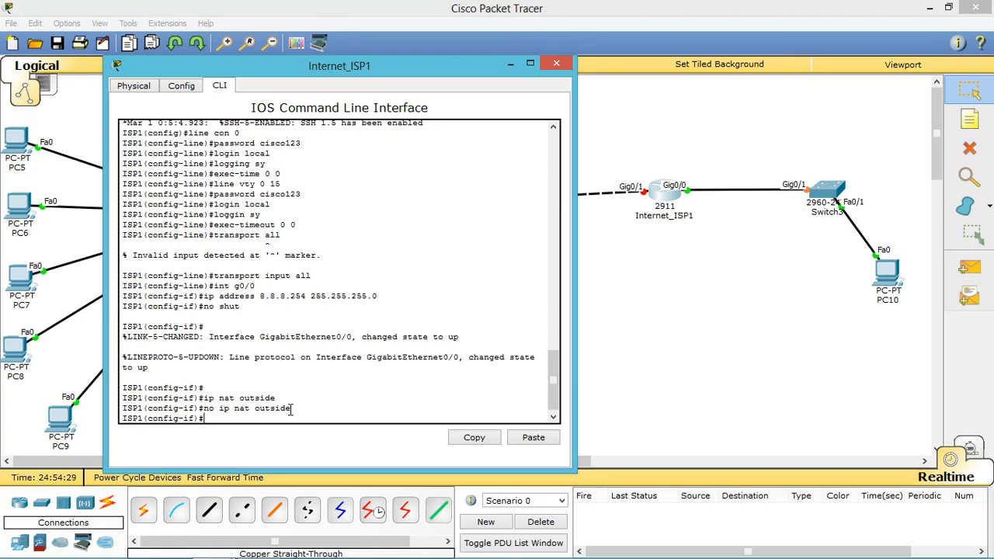
{"action": "type", "text": "int g0/1"}
{"action": "key", "text": "Return"}
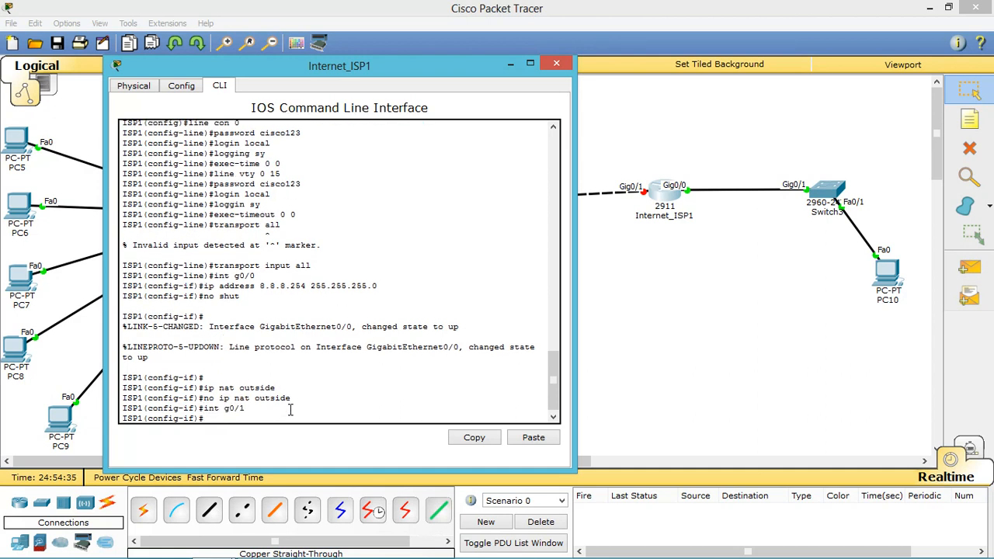
Step: Assign 200.100.100.1 255.255.255.0 to Gig0/1 and bring the interface up
{"action": "type", "text": "ip address 200.100.100.1 255.255.255.0"}
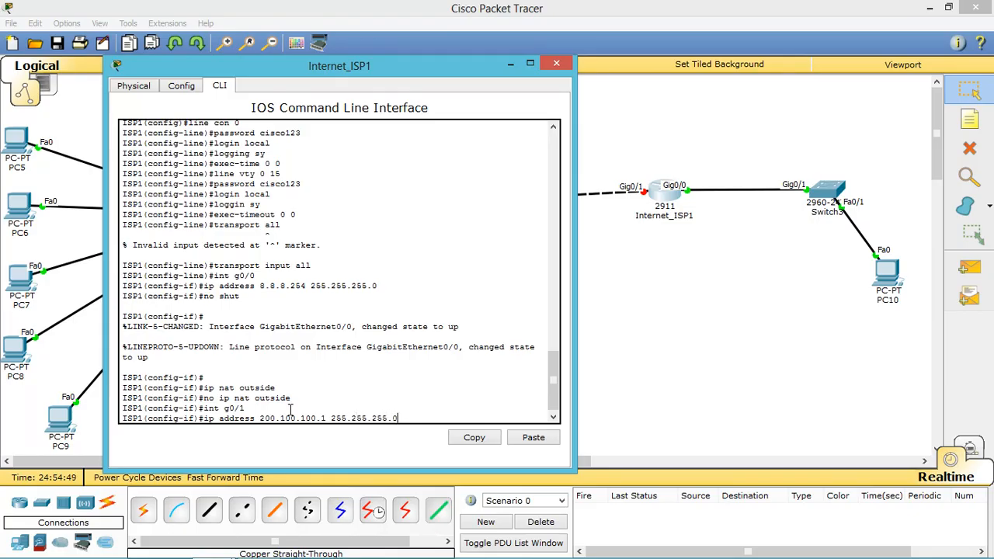
{"action": "key", "text": "Return"}
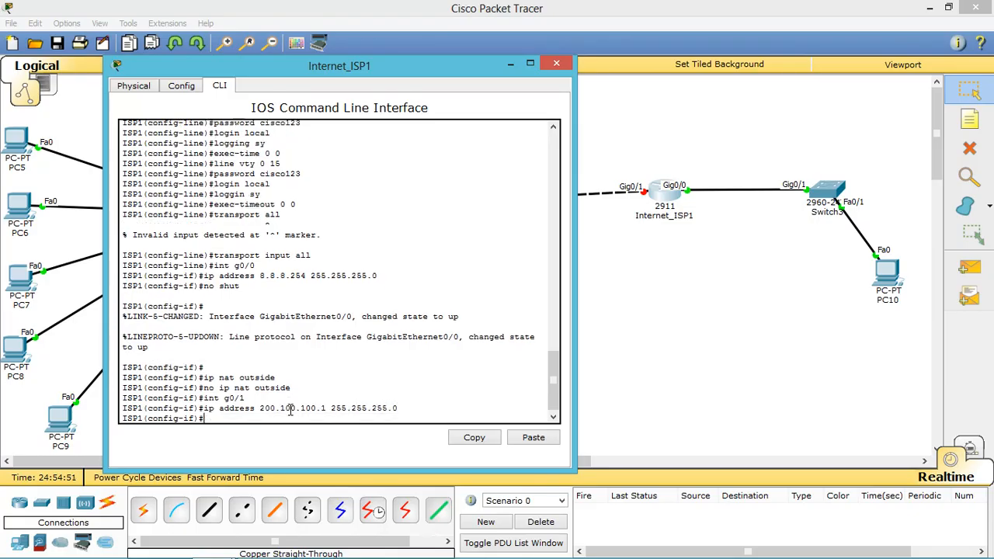
{"action": "type", "text": "no shut"}
{"action": "key", "text": "Return"}
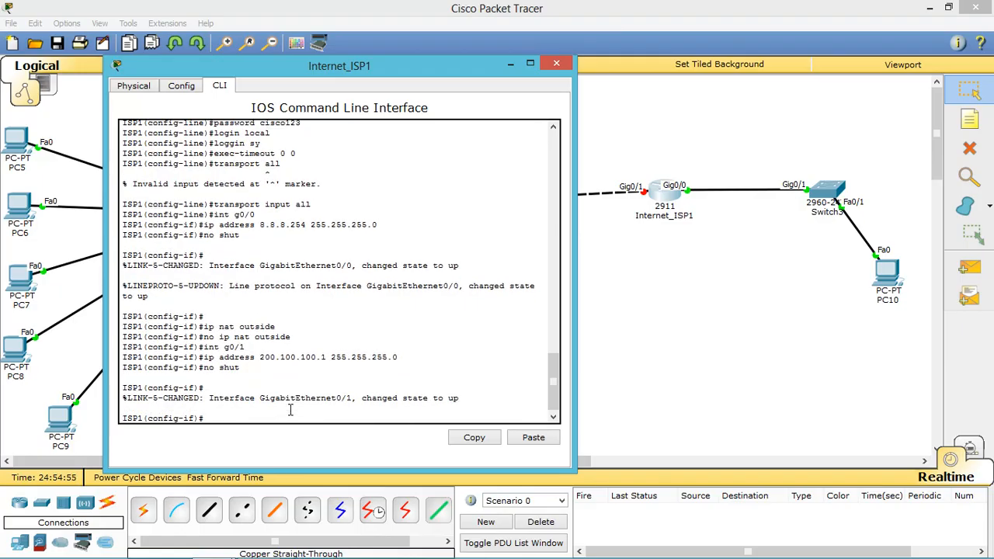
{"action": "left_click", "coordinate": [509, 63]}
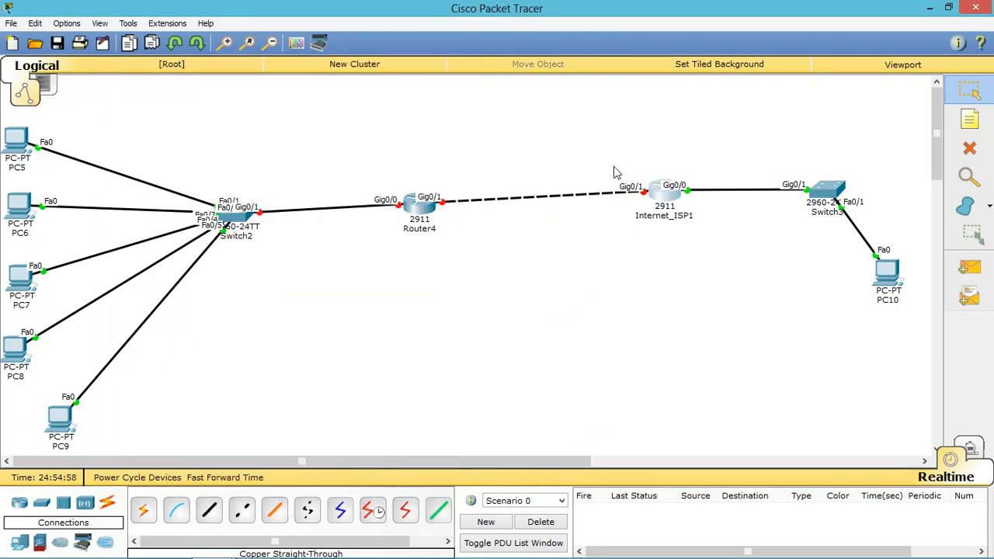
{"action": "left_click", "coordinate": [660, 191]}
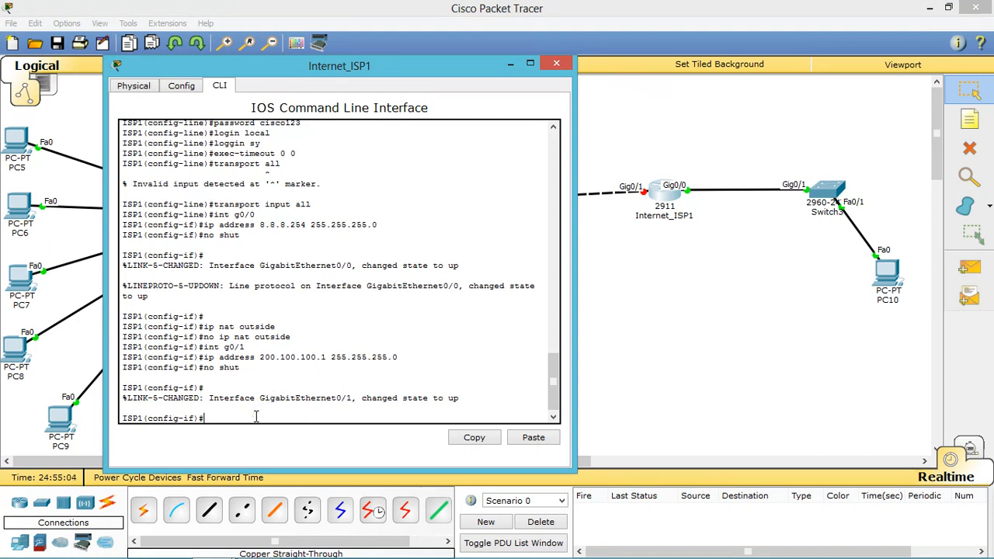
Step: Add default route 0.0.0.0 0.0.0.0 via 200.100.100.2 and save the configuration with do wr
{"action": "type", "text": "exit"}
{"action": "key", "text": "Return"}
{"action": "type", "text": "ip route"}
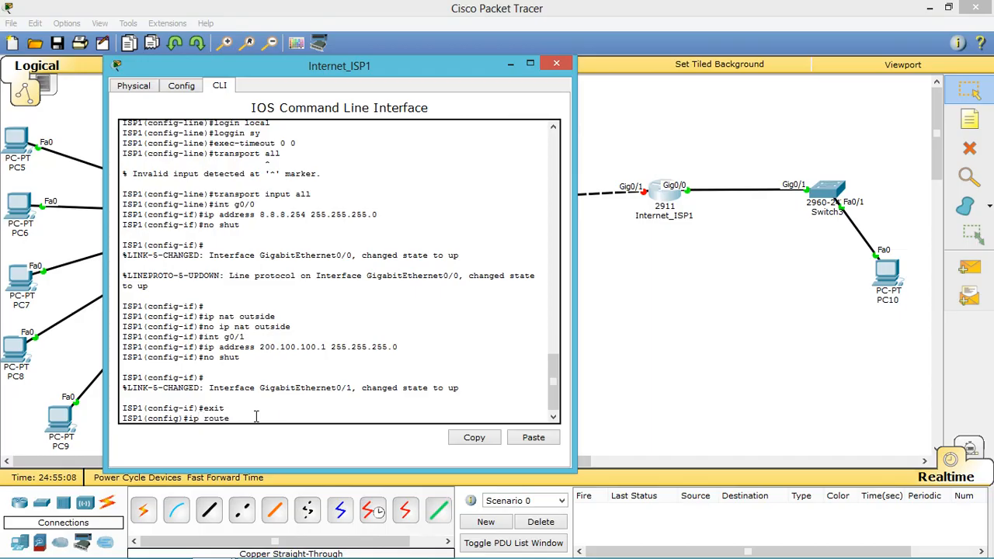
{"action": "type", "text": " 0.0.0.0 0.0.0.0 200.100.100.2"}
{"action": "key", "text": "Return"}
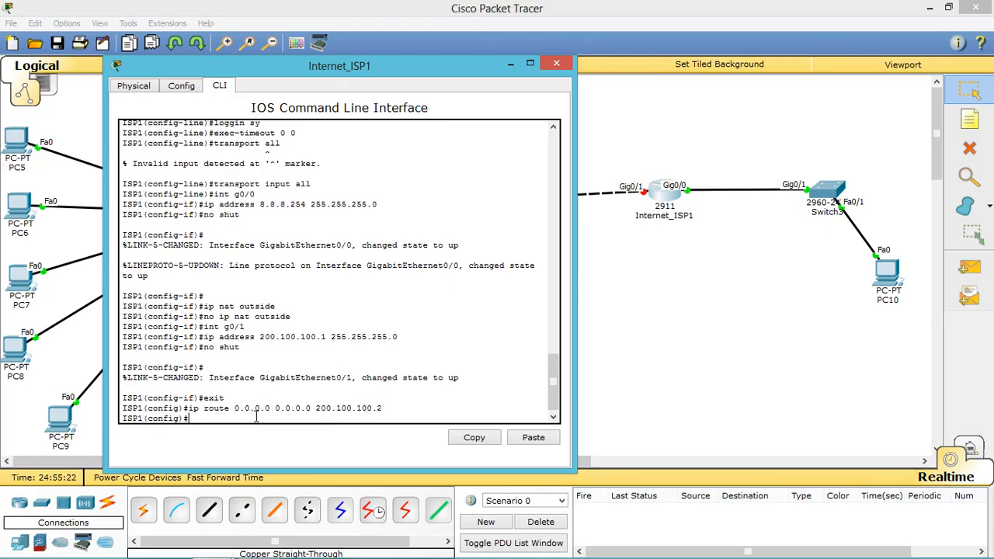
{"action": "type", "text": "do wr"}
{"action": "key", "text": "Return"}
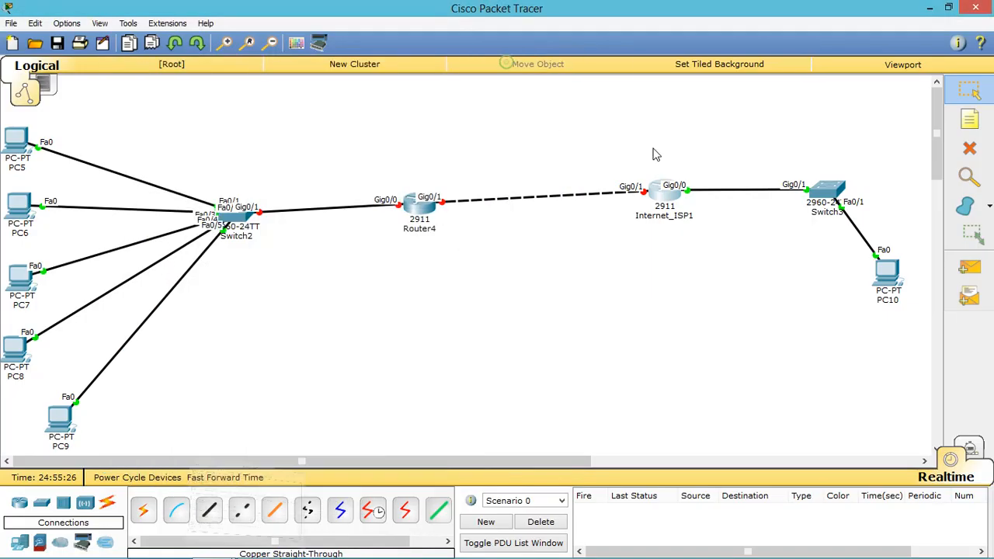
Step: Place notes reading 8.8.8.8 under PC10 and 8.8.8.254 beside ISP1's Gig0/0
{"action": "left_click", "coordinate": [510, 64]}
{"action": "left_click", "coordinate": [972, 123]}
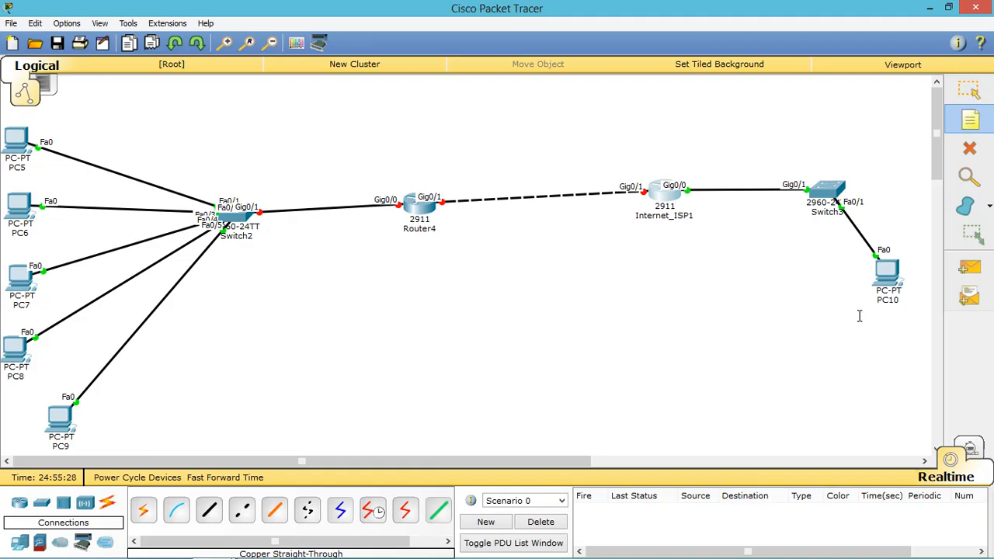
{"action": "left_click", "coordinate": [858, 317]}
{"action": "type", "text": "8"}
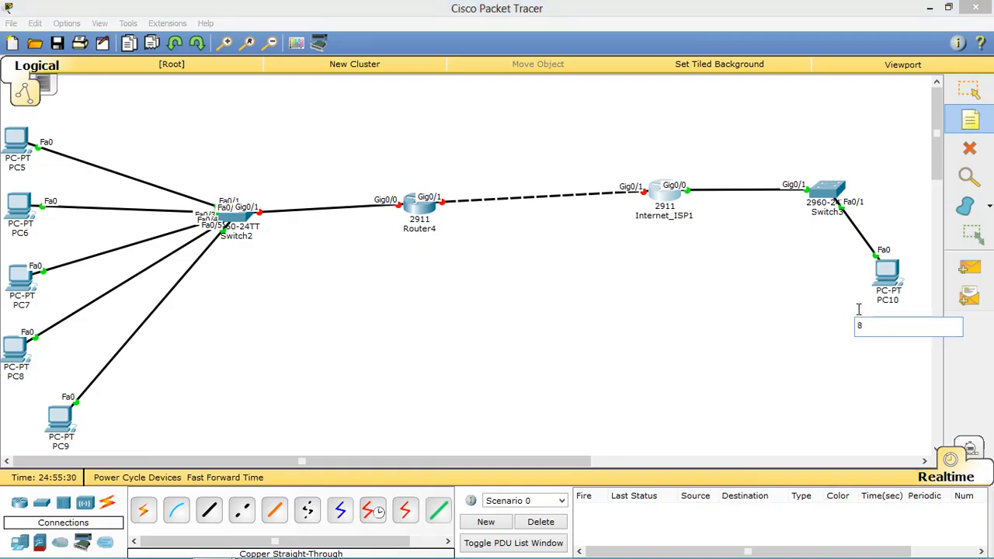
{"action": "type", "text": ".8.8.8"}
{"action": "left_click", "coordinate": [689, 169]}
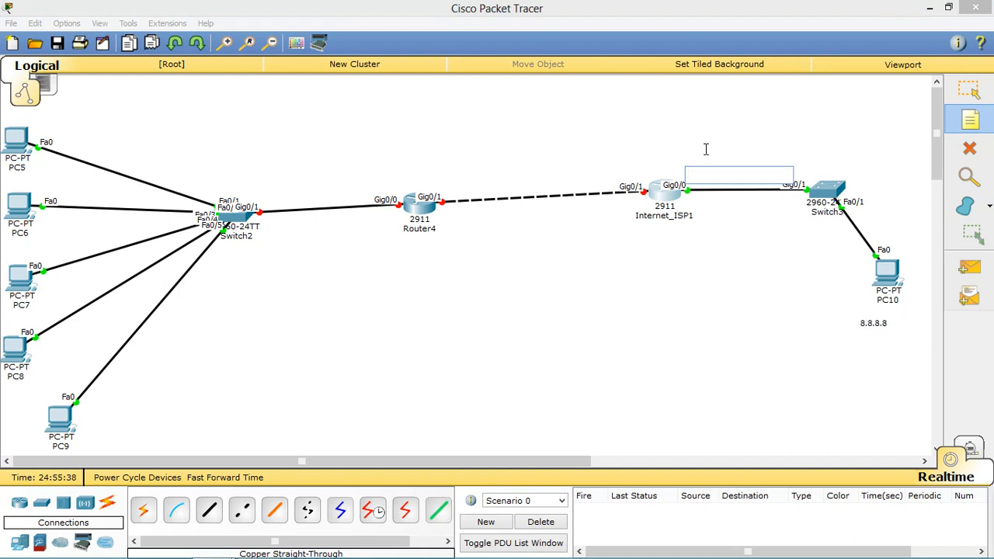
{"action": "type", "text": "8.8.8."}
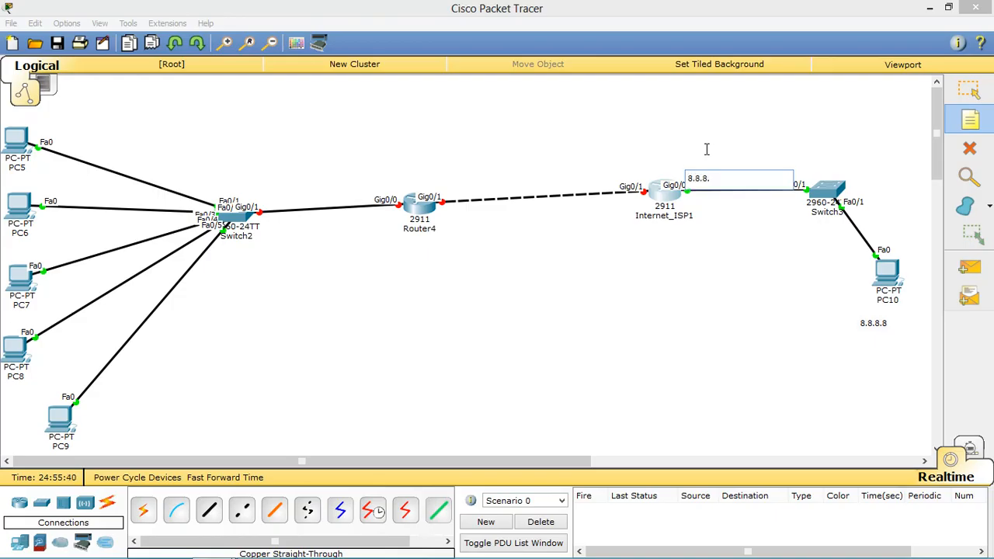
{"action": "type", "text": "254"}
{"action": "left_click", "coordinate": [507, 160]}
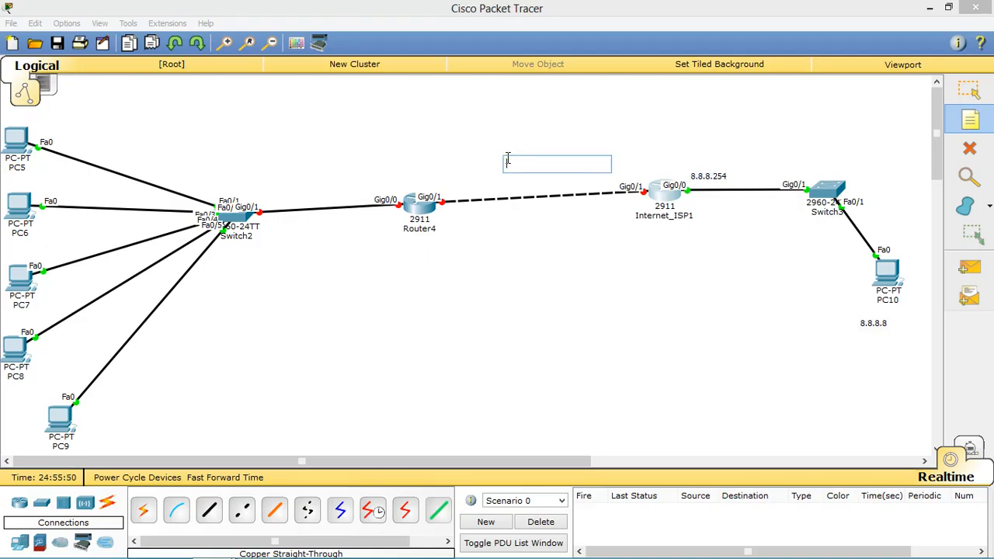
Step: Label the WAN link with 200.100.100.0/24, 200.100.100.2/24 and 200.100.100.1/24 notes, moving the last above Internet_ISP1
{"action": "type", "text": "200.100.100."}
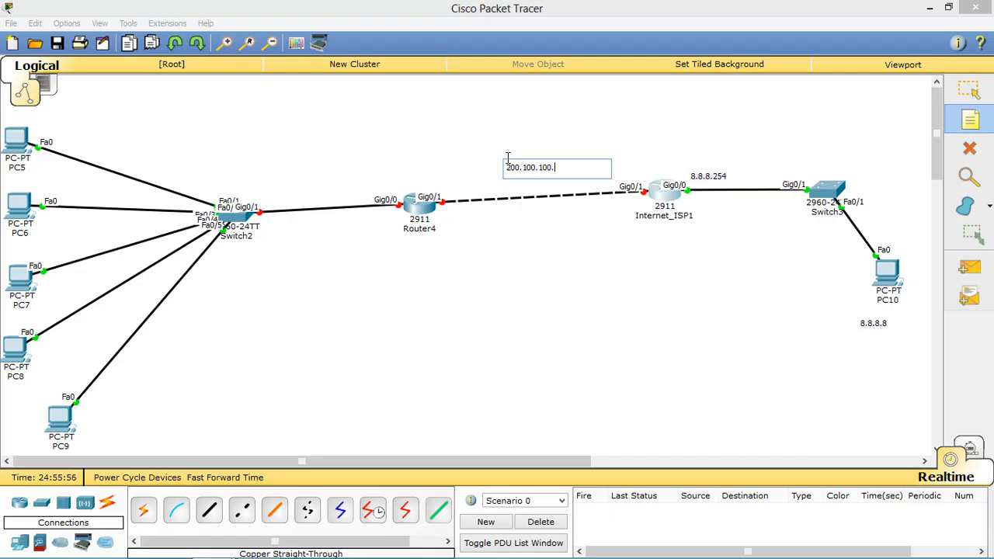
{"action": "type", "text": "/"}
{"action": "type", "text": "24"}
{"action": "left_click", "coordinate": [454, 182]}
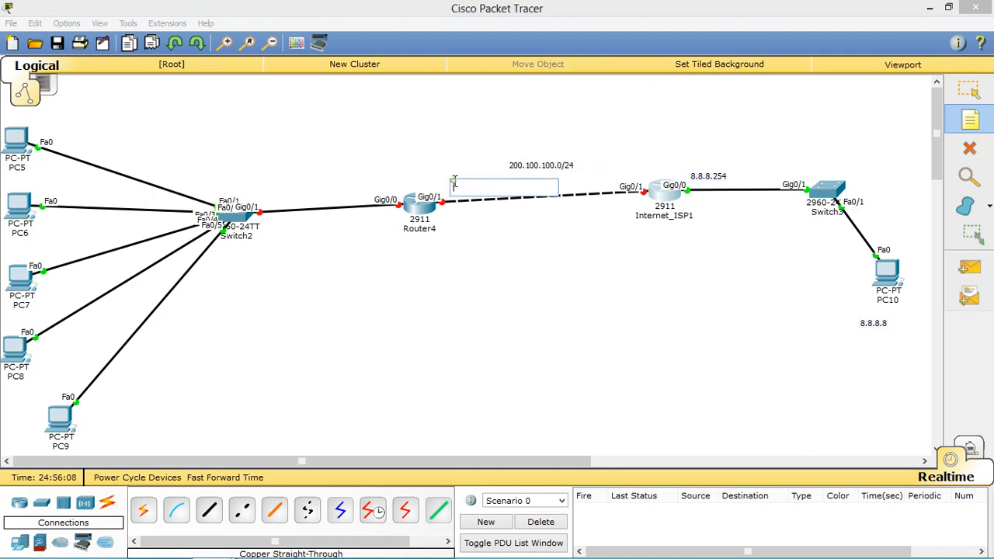
{"action": "type", "text": "200.1"}
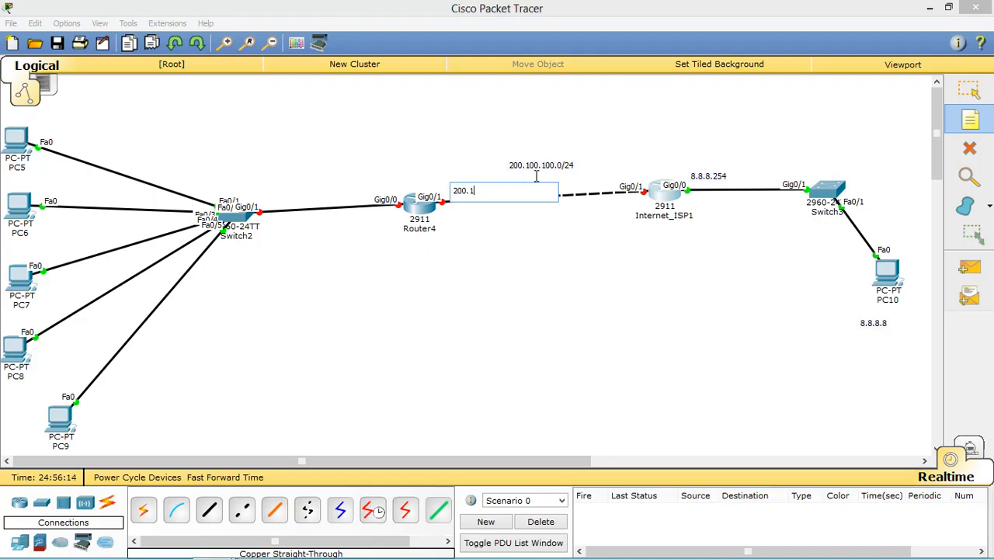
{"action": "type", "text": "00.100.2/24"}
{"action": "left_click", "coordinate": [601, 172]}
{"action": "type", "text": "200.100"}
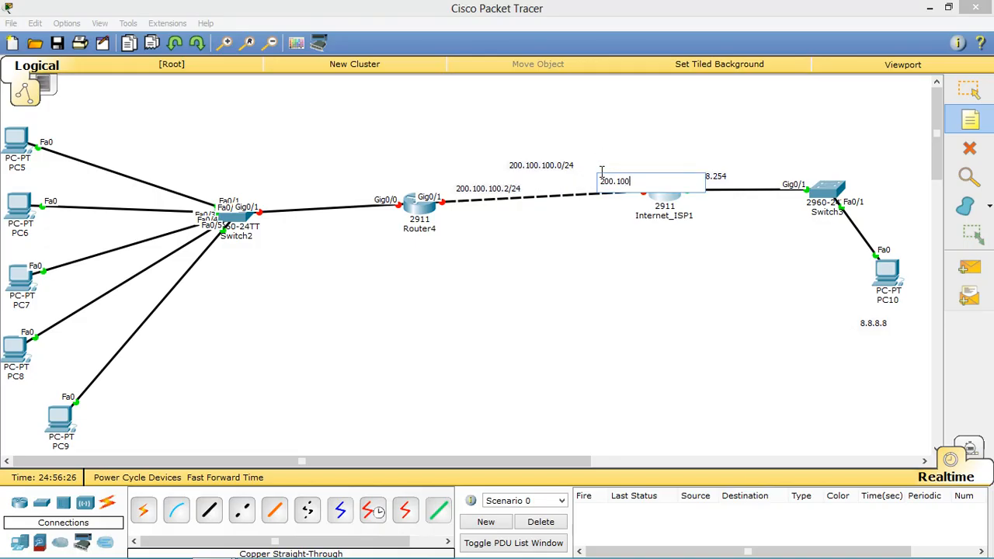
{"action": "type", "text": ".100.1/24"}
{"action": "left_click", "coordinate": [969, 92]}
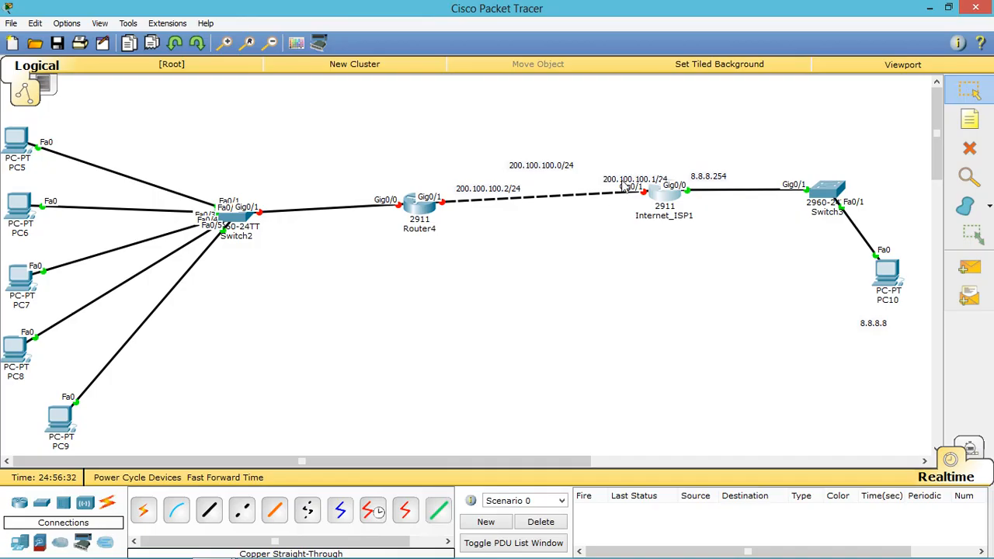
{"action": "left_click_drag", "start_coordinate": [623, 180], "coordinate": [626, 166]}
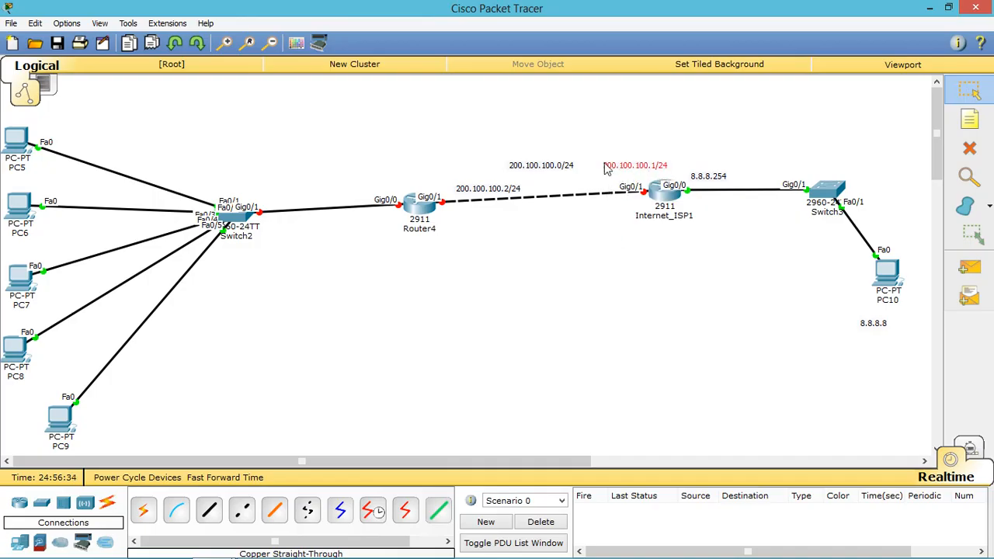
{"action": "left_click_drag", "start_coordinate": [598, 133], "coordinate": [693, 247]}
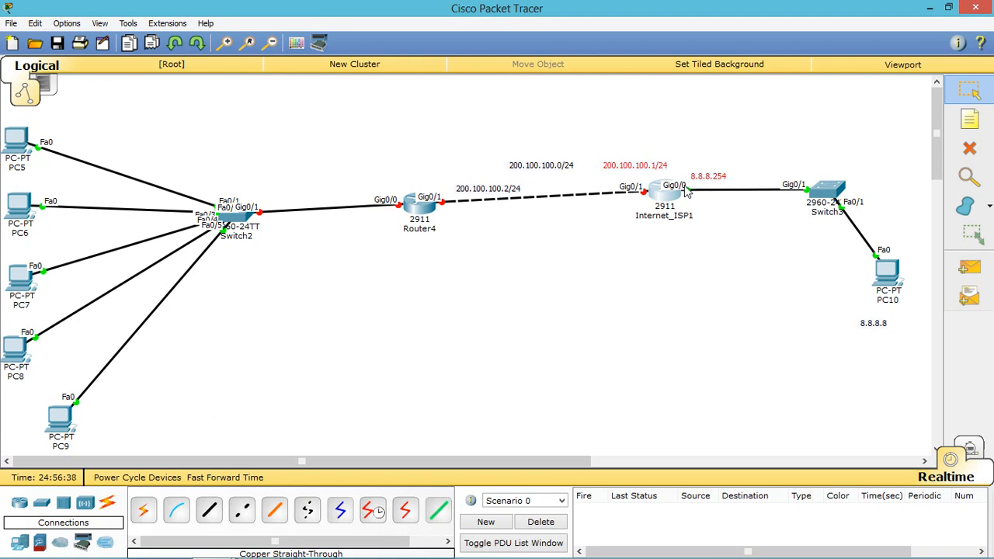
{"action": "left_click", "coordinate": [728, 233]}
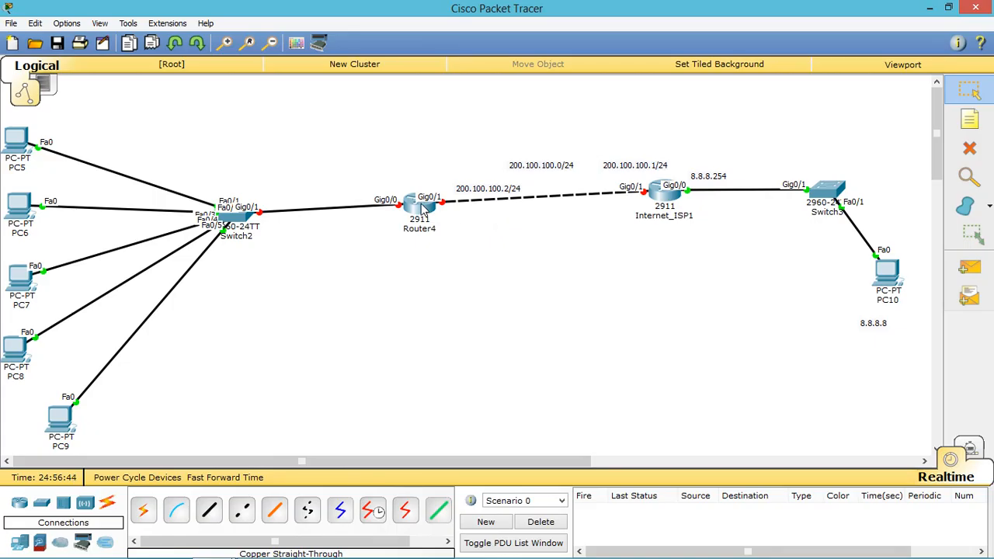
Step: Place a '192.168.1.0/24 Lan Ip' note above the Switch2–Router4 link
{"action": "left_click", "coordinate": [969, 118]}
{"action": "left_click", "coordinate": [302, 179]}
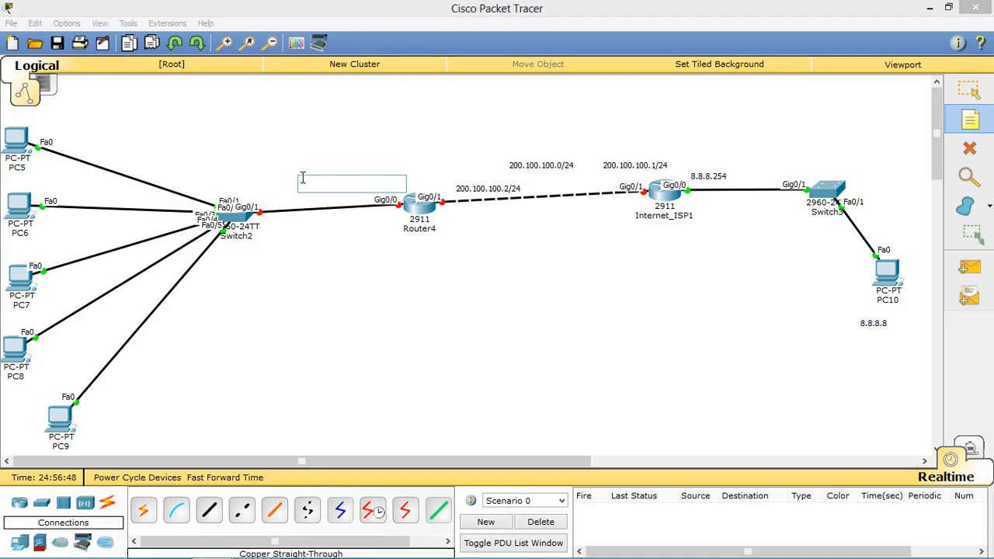
{"action": "type", "text": "192"}
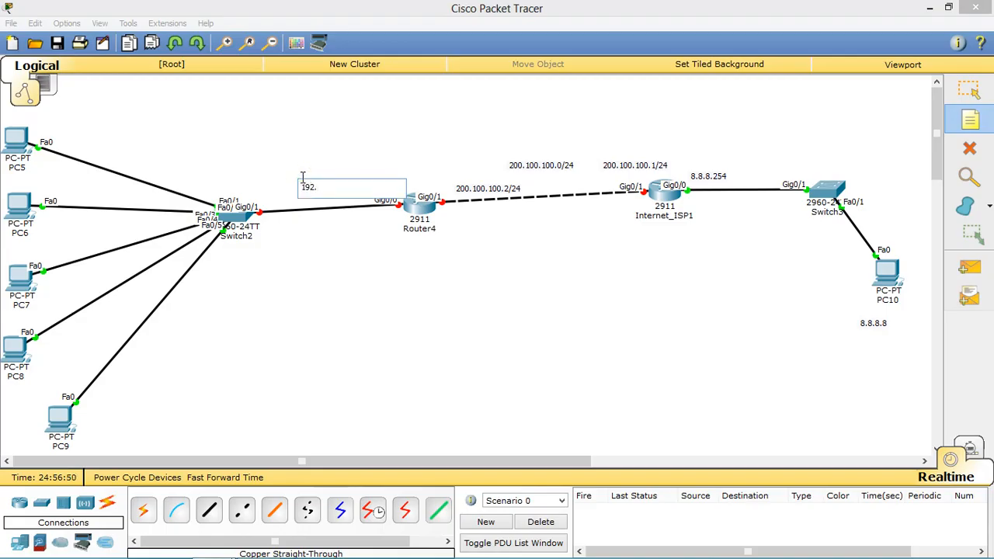
{"action": "type", "text": ".168.1.0/24 Lan Ip"}
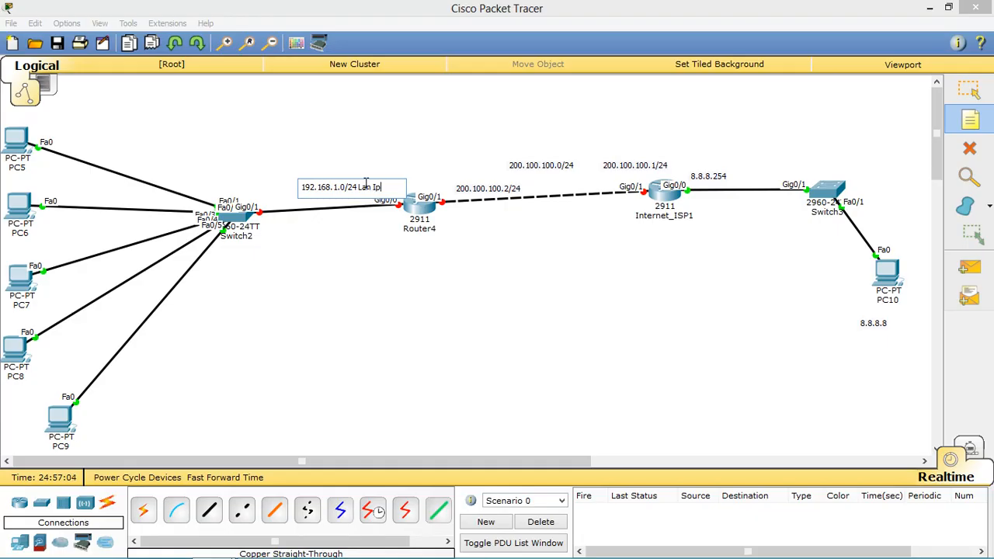
{"action": "left_click", "coordinate": [408, 160]}
Step: Start a 192.168.1.254 gateway note just under Router4
{"action": "left_click", "coordinate": [377, 218]}
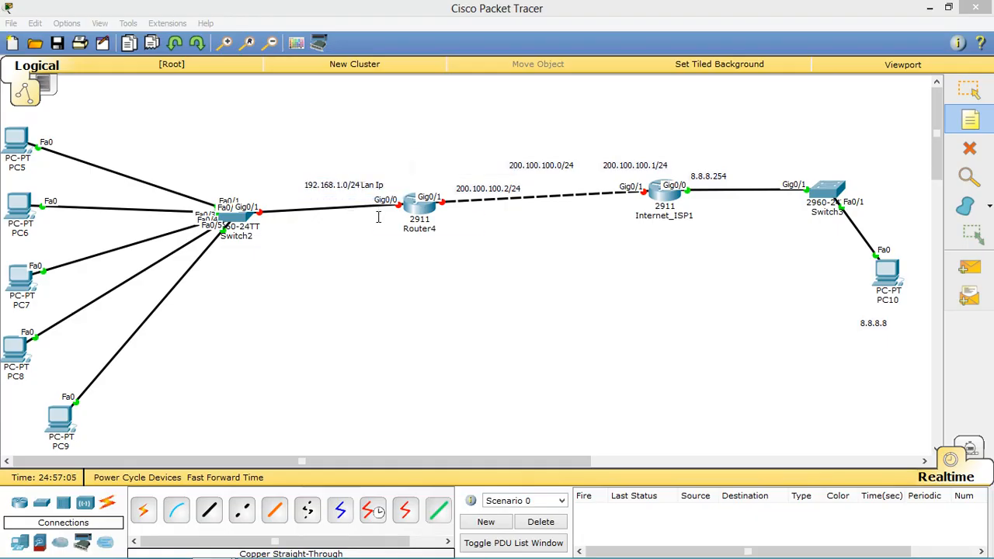
{"action": "type", "text": "254"}
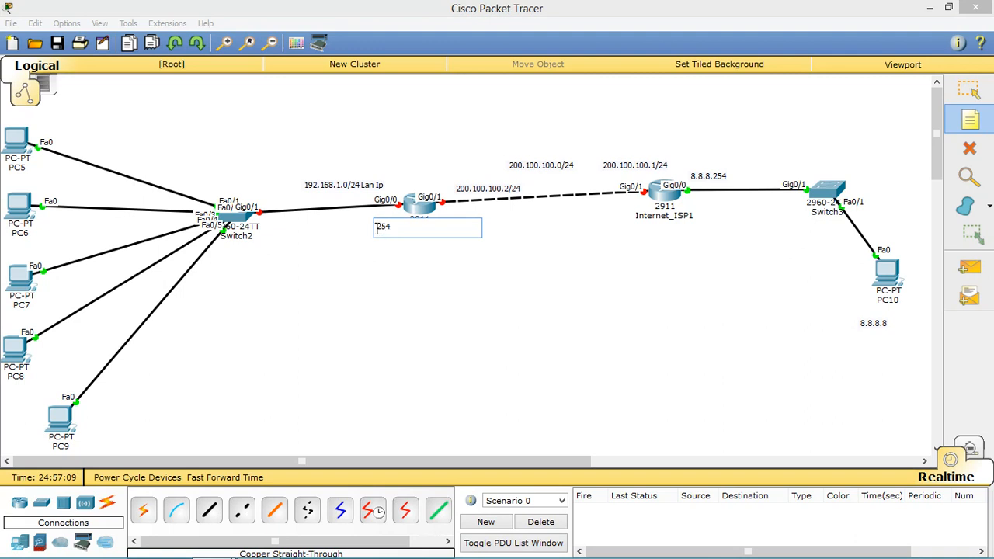
{"action": "key", "text": "Home"}
{"action": "type", "text": "192"}
{"action": "type", "text": ".168"}
{"action": "type", "text": ".1."}
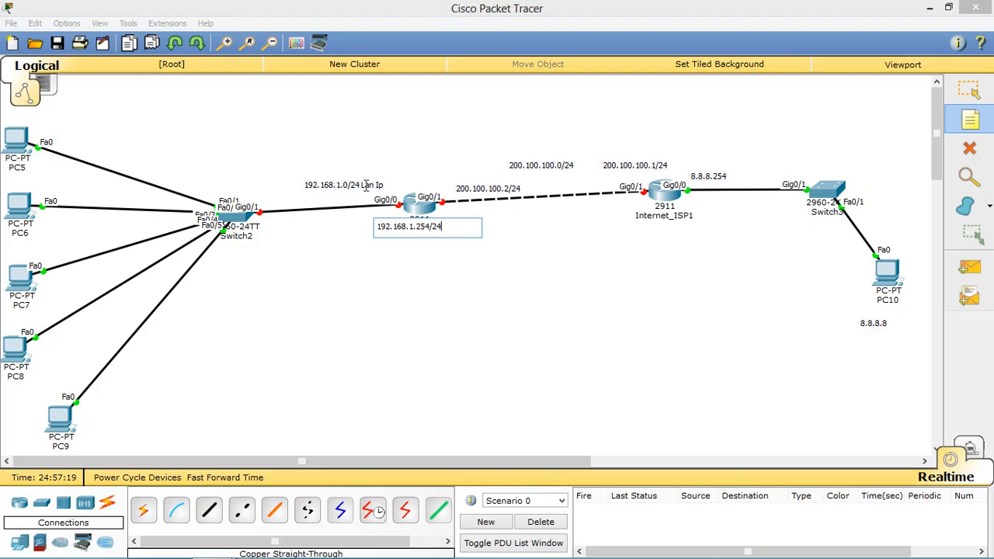
Step: Commit the 192.168.1.254/24 note and position it beneath Router4, checking Router4's labels
{"action": "left_click", "coordinate": [984, 92]}
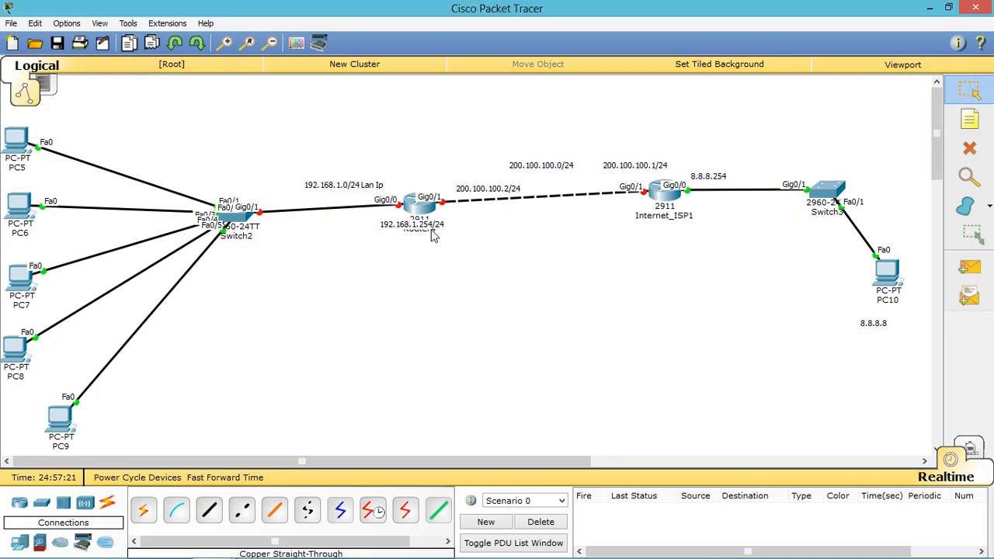
{"action": "left_click_drag", "start_coordinate": [433, 239], "coordinate": [384, 233]}
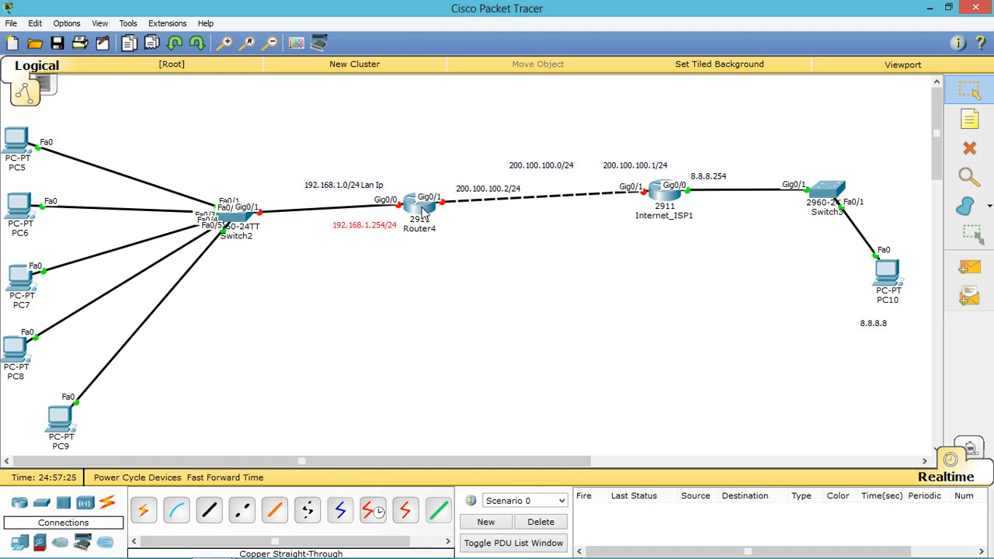
{"action": "mouse_move", "coordinate": [424, 216]}
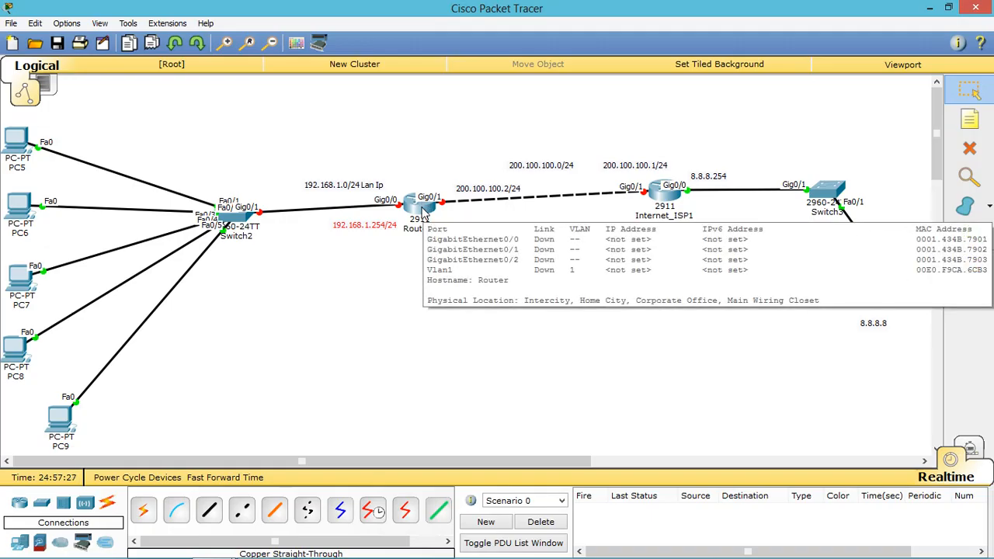
{"action": "left_click_drag", "start_coordinate": [451, 156], "coordinate": [394, 257]}
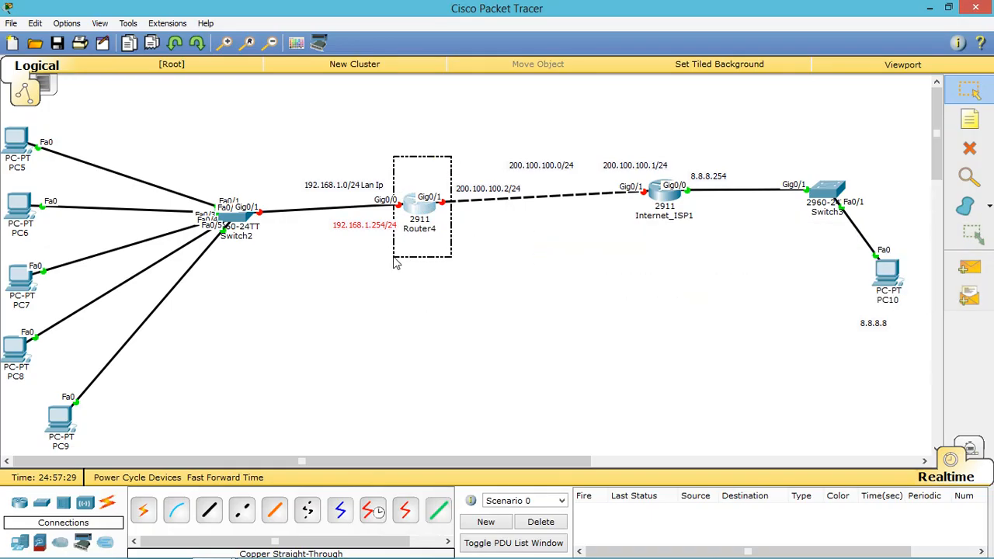
{"action": "left_click_drag", "start_coordinate": [456, 107], "coordinate": [43, 302]}
{"action": "left_click", "coordinate": [414, 408]}
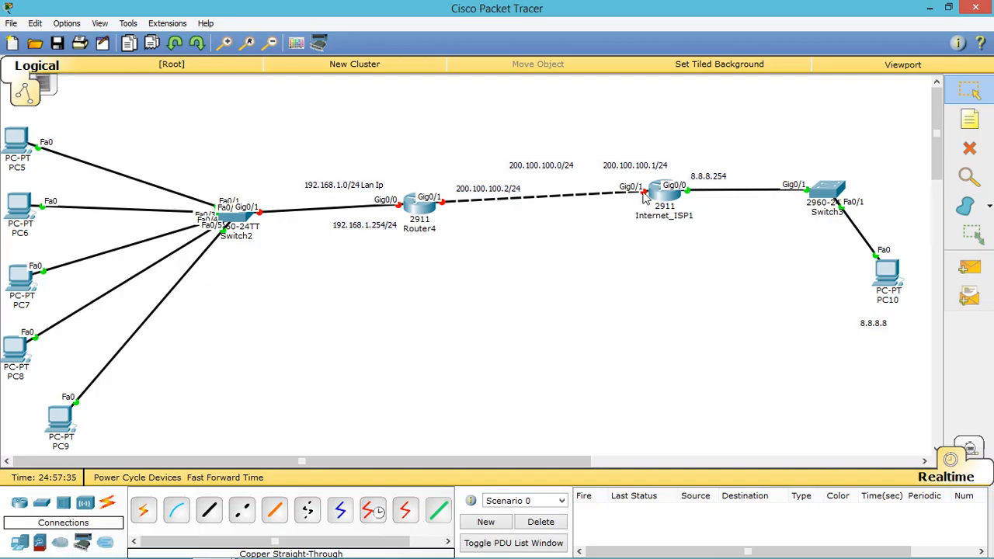
Step: Select Internet_ISP1, the 200.100.100.0/24 and 200.100.100.2/24 labels, and the left-hand PCs
{"action": "left_click_drag", "start_coordinate": [712, 140], "coordinate": [631, 263]}
{"action": "left_click_drag", "start_coordinate": [510, 171], "coordinate": [566, 182]}
{"action": "left_click_drag", "start_coordinate": [439, 157], "coordinate": [491, 241]}
{"action": "left_click_drag", "start_coordinate": [148, 96], "coordinate": [45, 444]}
Step: Briefly open and close Router4's device window, then select PC5 through PC9
{"action": "left_click", "coordinate": [466, 270]}
{"action": "left_click", "coordinate": [428, 208]}
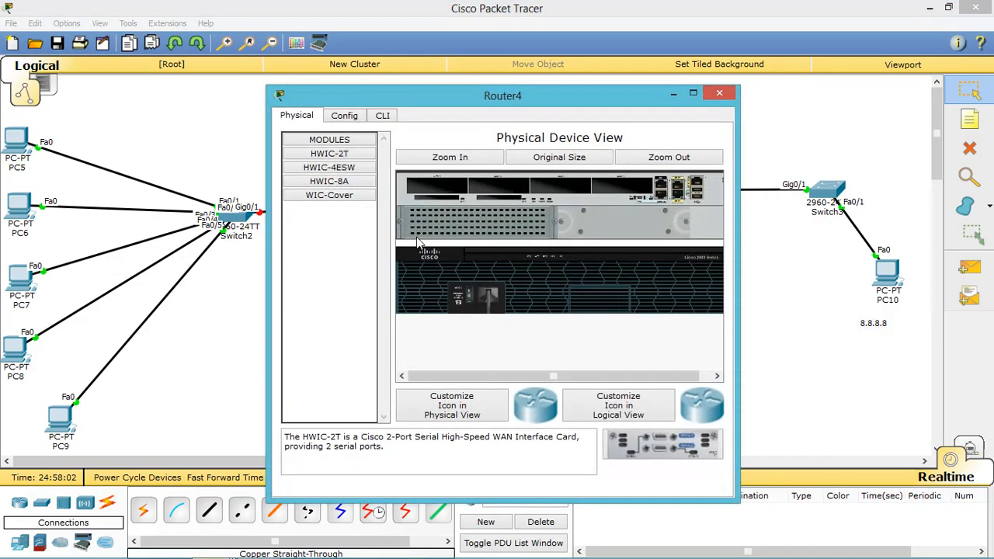
{"action": "left_click", "coordinate": [719, 93]}
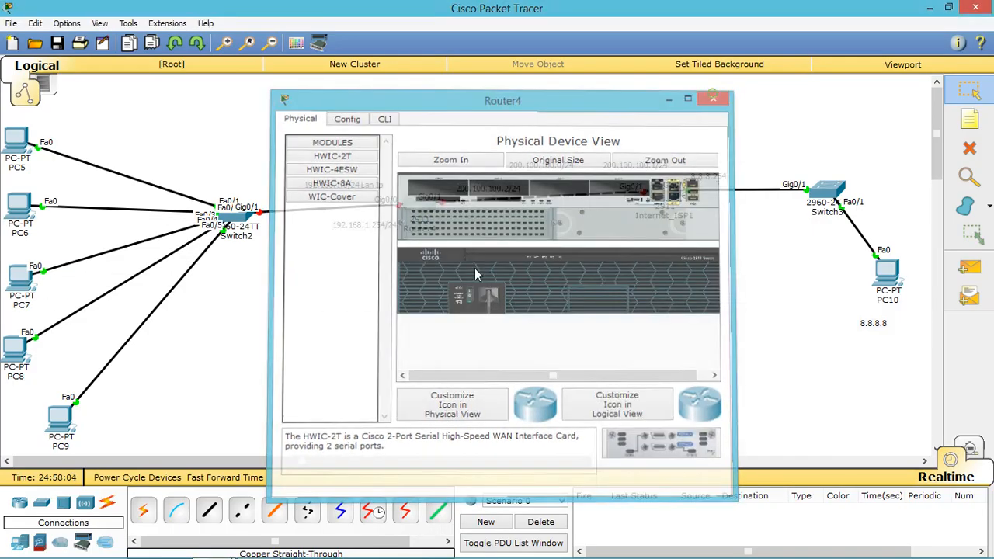
{"action": "left_click_drag", "start_coordinate": [161, 101], "coordinate": [9, 439]}
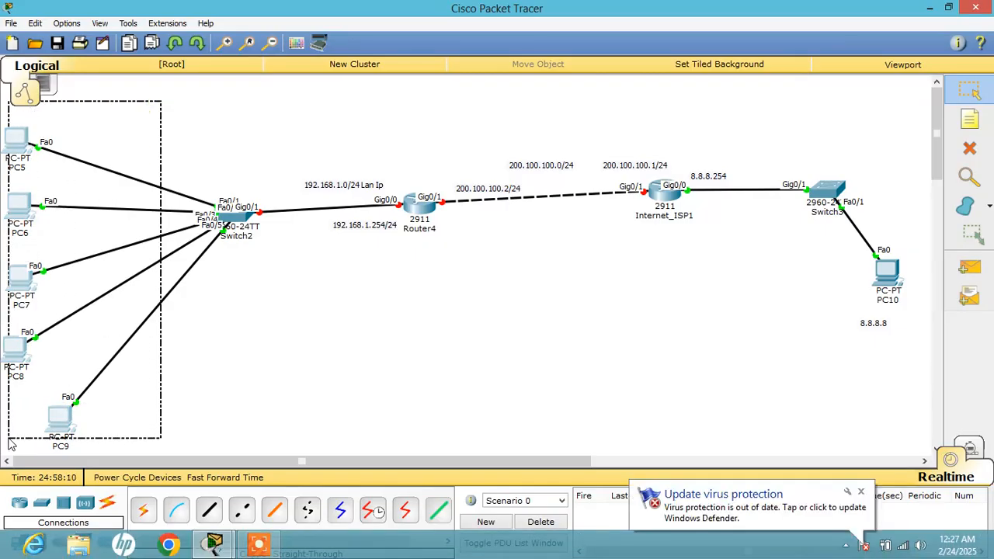
{"action": "left_click_drag", "start_coordinate": [11, 442], "coordinate": [11, 443]}
{"action": "left_click_drag", "start_coordinate": [119, 116], "coordinate": [17, 440]}
Step: Clear the PC and router selections and bring up Router4's command line
{"action": "left_click", "coordinate": [160, 386]}
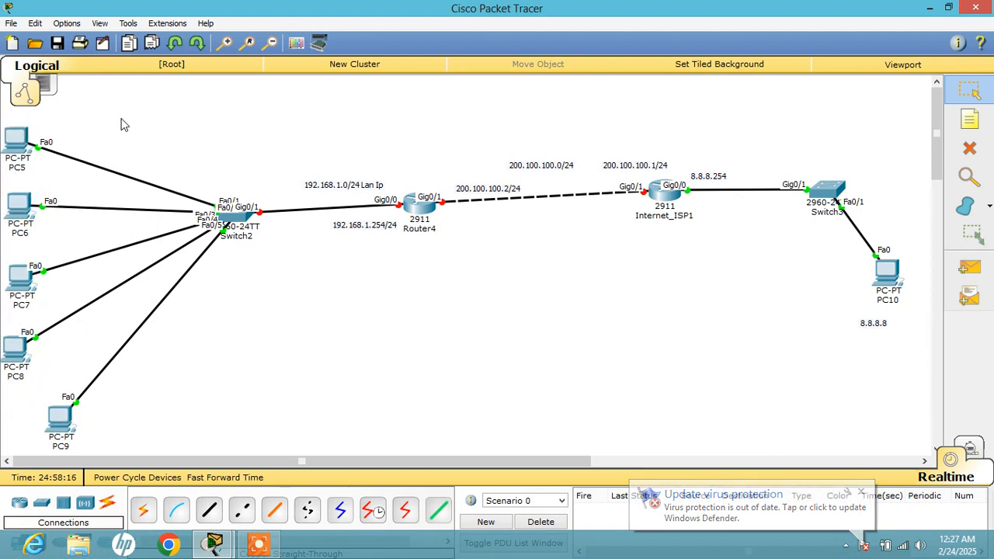
{"action": "left_click_drag", "start_coordinate": [120, 118], "coordinate": [35, 414]}
{"action": "left_click", "coordinate": [177, 402]}
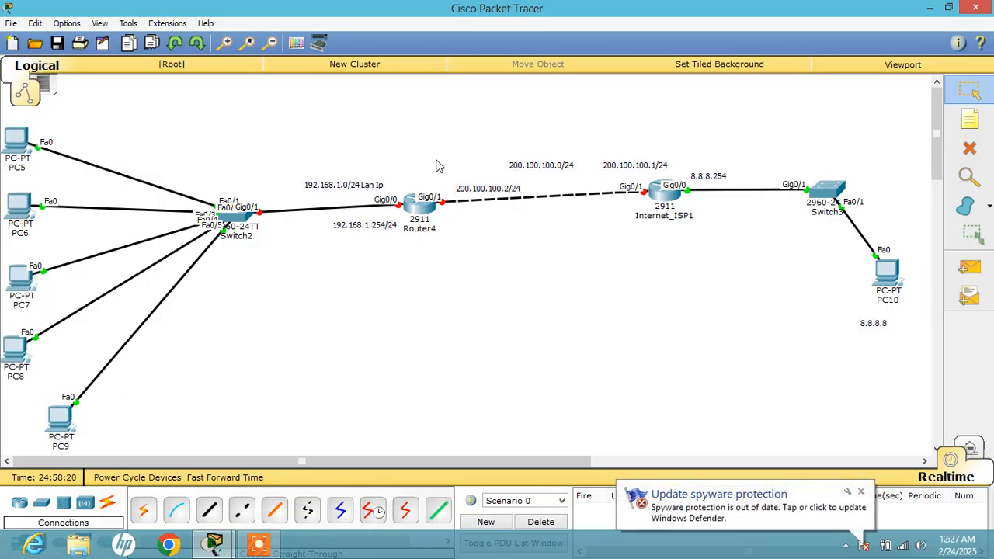
{"action": "left_click_drag", "start_coordinate": [437, 152], "coordinate": [410, 267]}
{"action": "left_click", "coordinate": [406, 313]}
{"action": "left_click", "coordinate": [427, 208]}
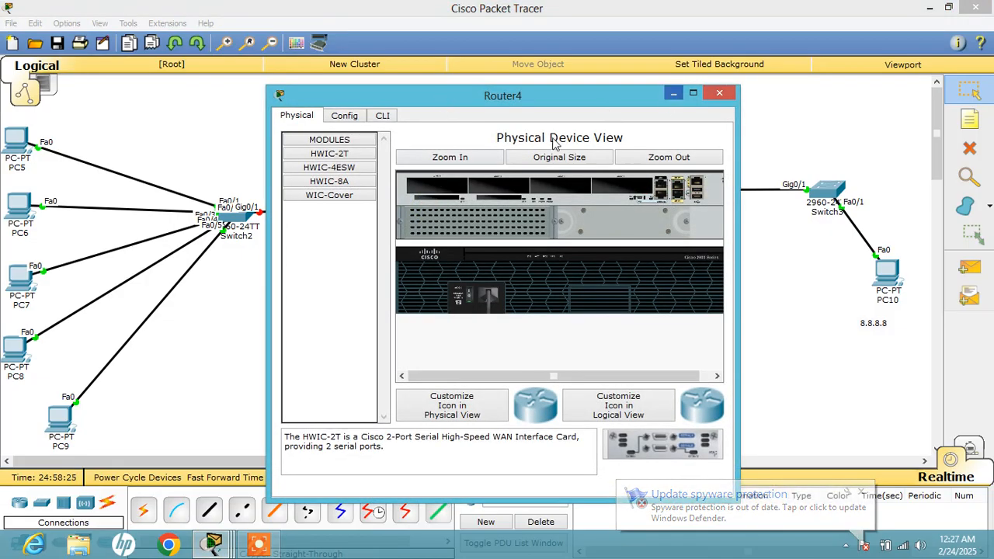
{"action": "left_click", "coordinate": [382, 117]}
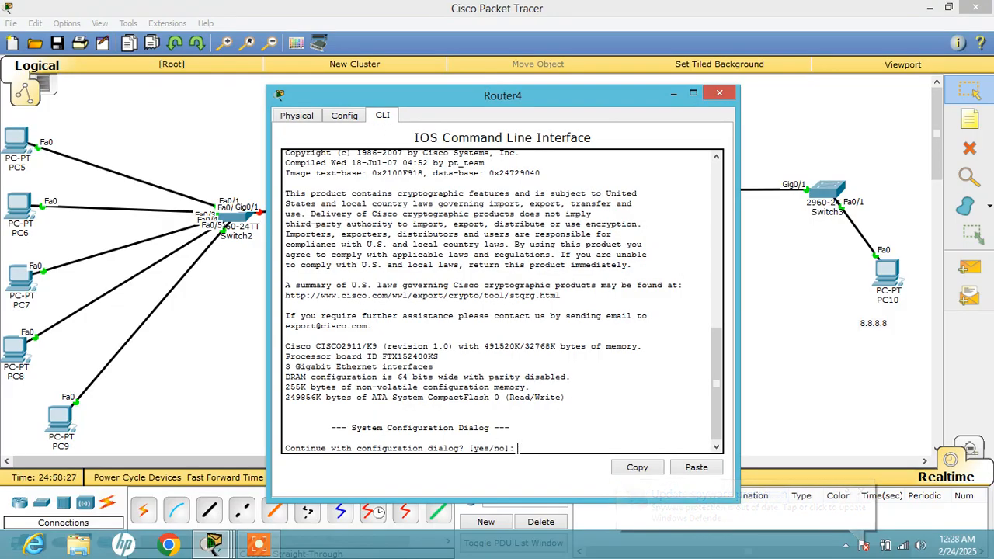
Step: Decline the initial configuration dialog and enter global configuration mode with en and conf t
{"action": "type", "text": "n"}
{"action": "key", "text": "Return"}
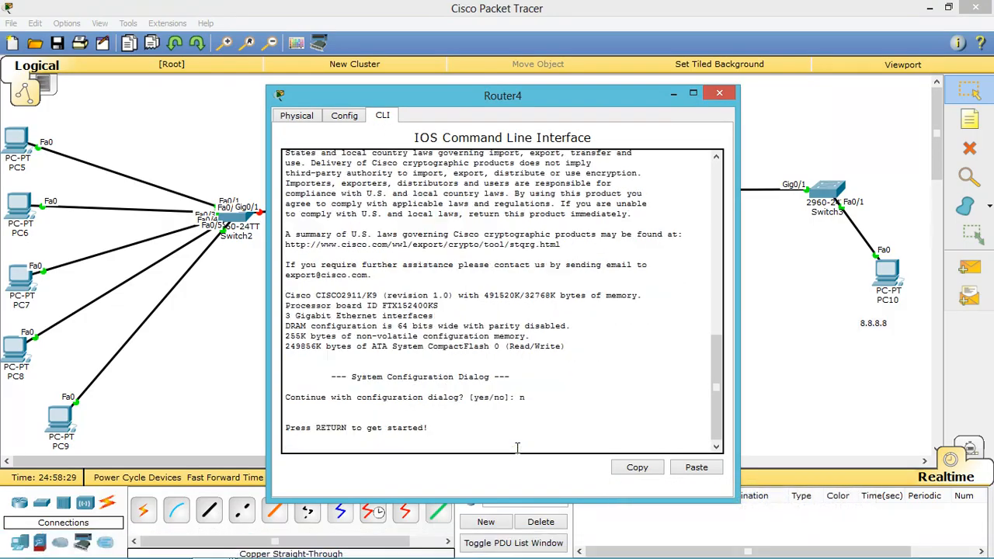
{"action": "key", "text": "Return"}
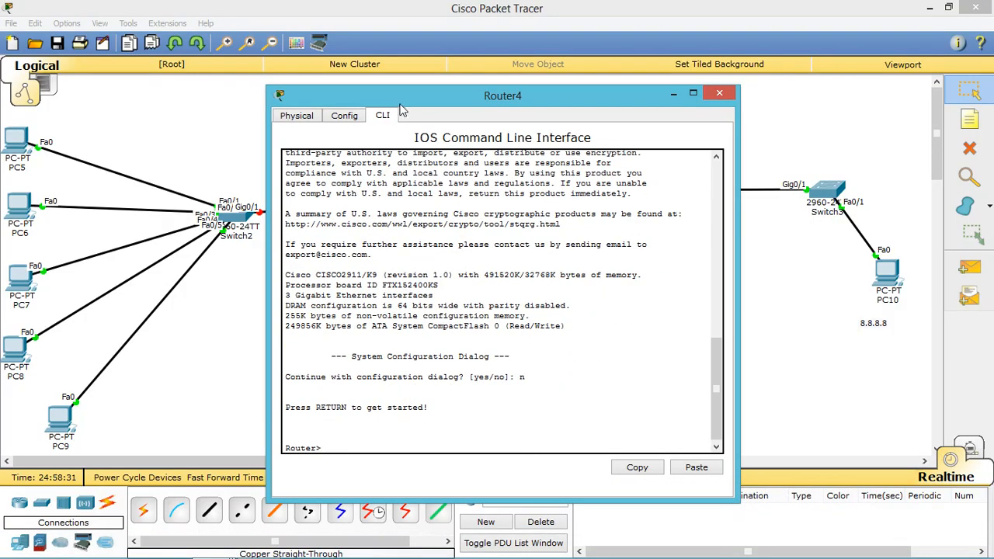
{"action": "left_click_drag", "start_coordinate": [436, 94], "coordinate": [687, 21]}
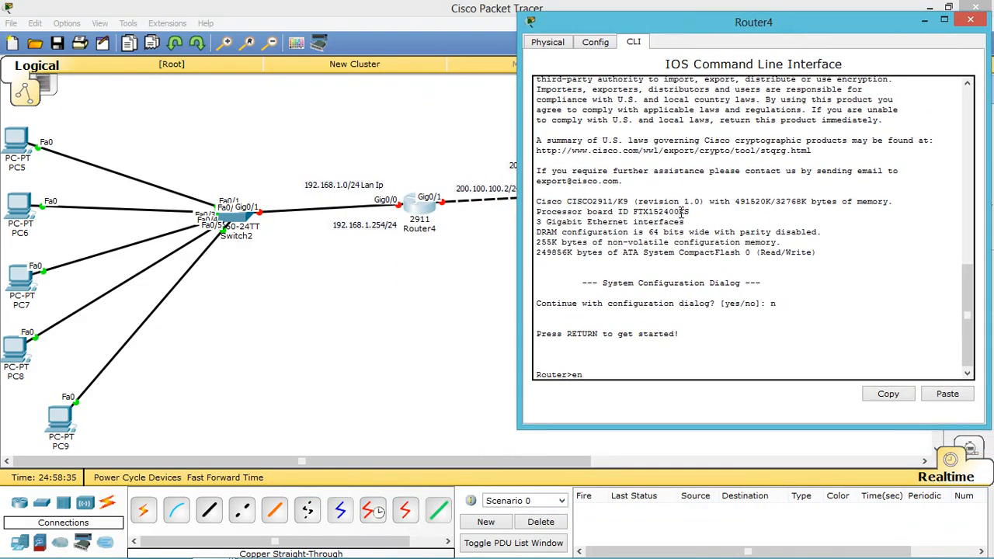
{"action": "type", "text": "en"}
{"action": "key", "text": "Return"}
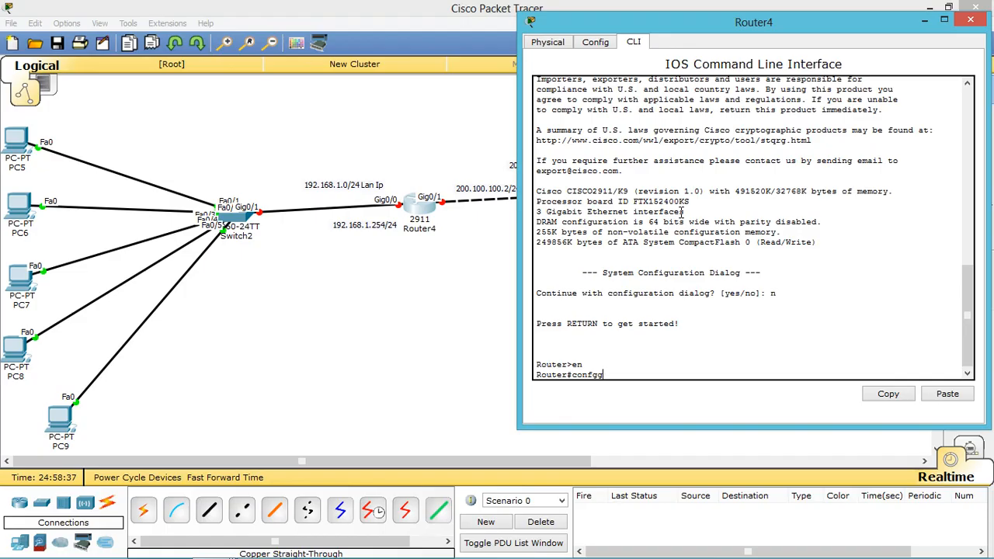
{"action": "type", "text": "confin"}
{"action": "type", "text": " t"}
{"action": "key", "text": "Return"}
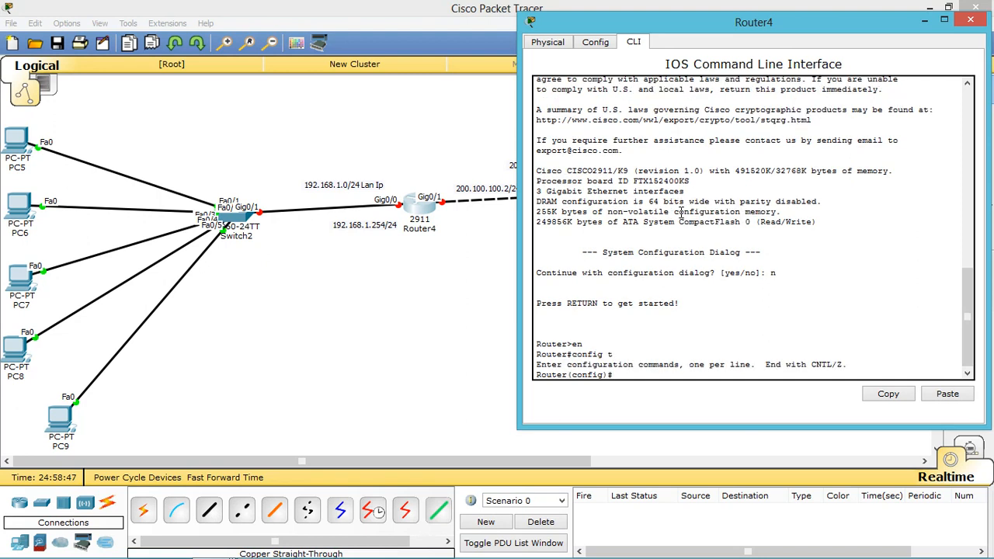
Step: Rename the router to HQ_R1 and set an enable secret password
{"action": "type", "text": "hostname HQ"}
{"action": "type", "text": "_R1"}
{"action": "key", "text": "Return"}
{"action": "type", "text": "ena"}
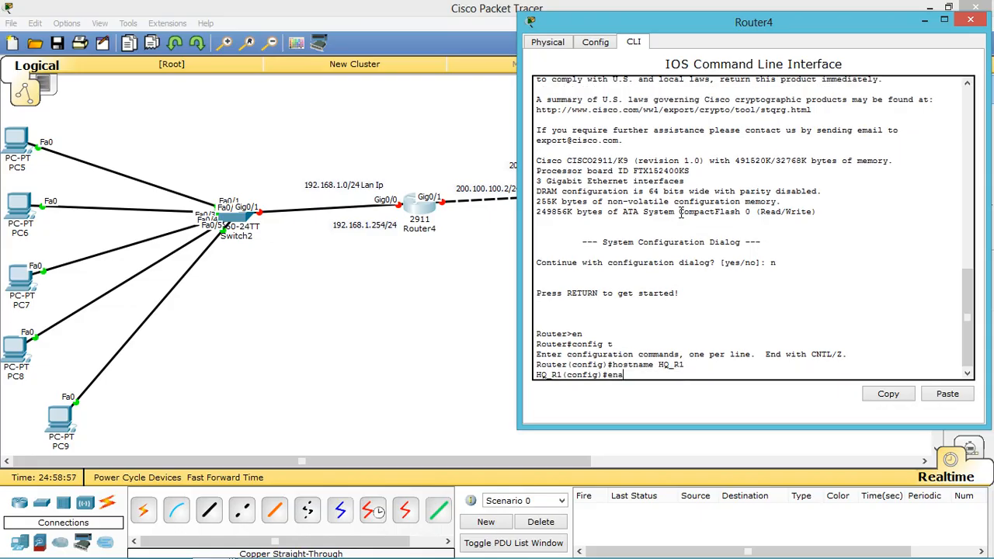
{"action": "type", "text": "ble seer"}
{"action": "key", "text": "BackSpace"}
{"action": "type", "text": "cret cisco"}
{"action": "key", "text": "Return"}
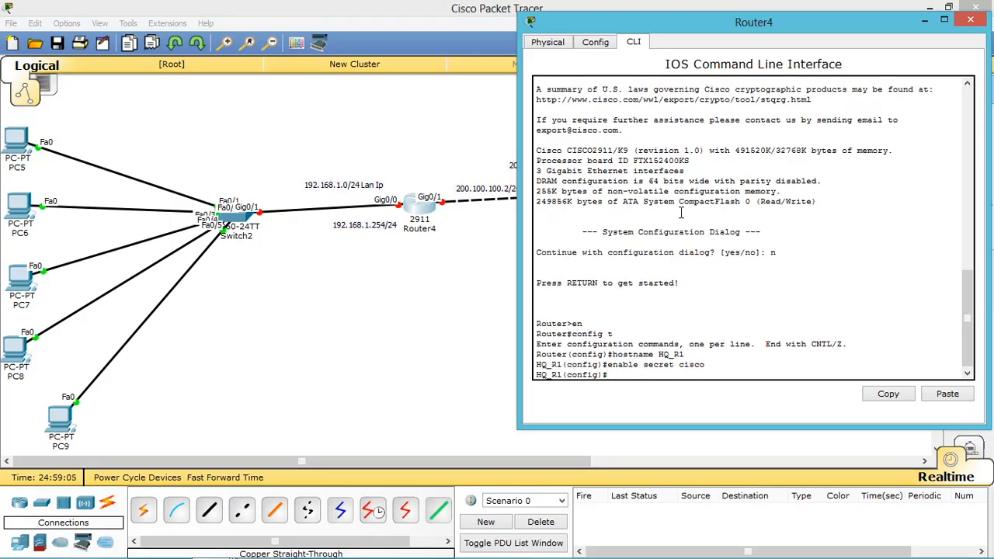
Step: Turn on service password-encryption, disable ip domain-lookup, and type ip domain-name cisco
{"action": "type", "text": "service password-encryption"}
{"action": "key", "text": "Return"}
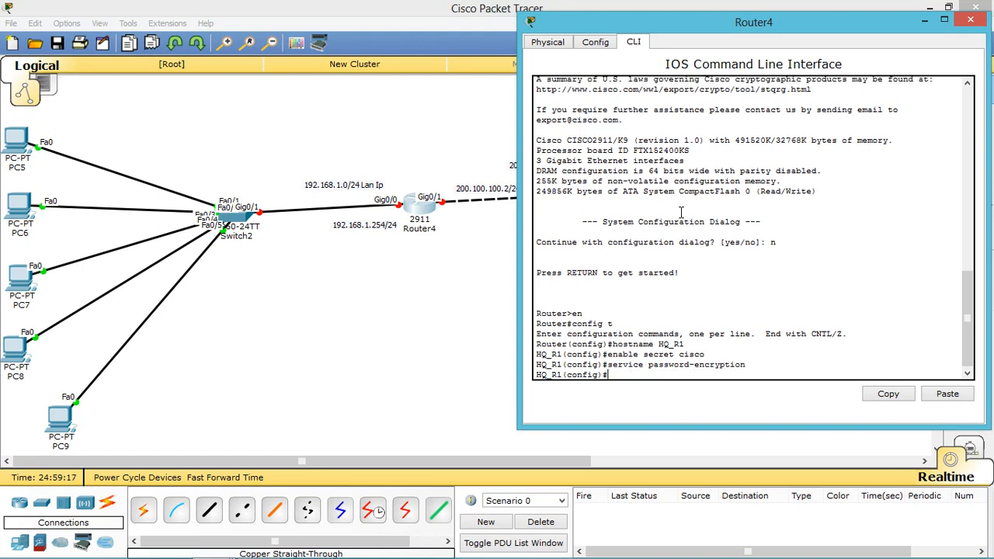
{"action": "type", "text": "no ip domain-lookup"}
{"action": "key", "text": "Return"}
{"action": "type", "text": "sf"}
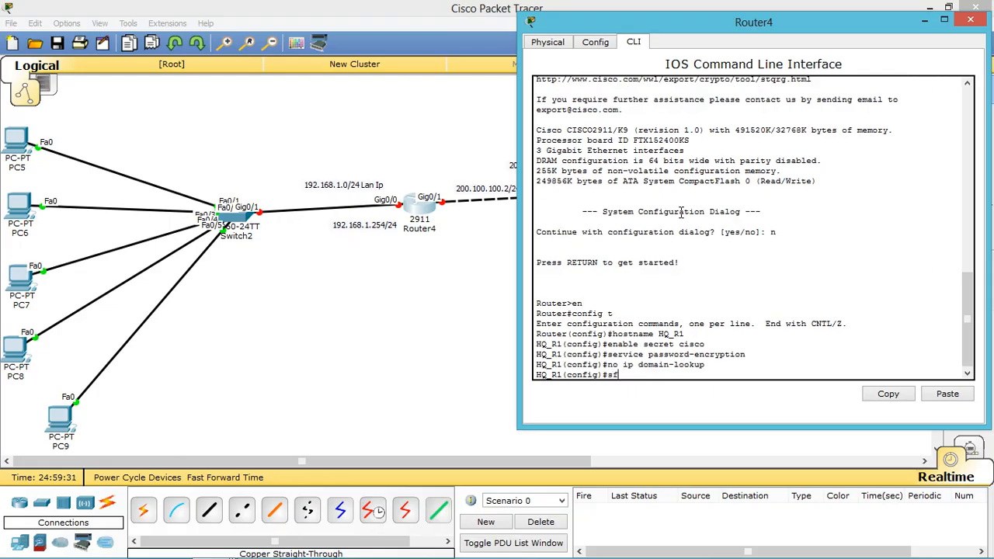
{"action": "key", "text": "Return"}
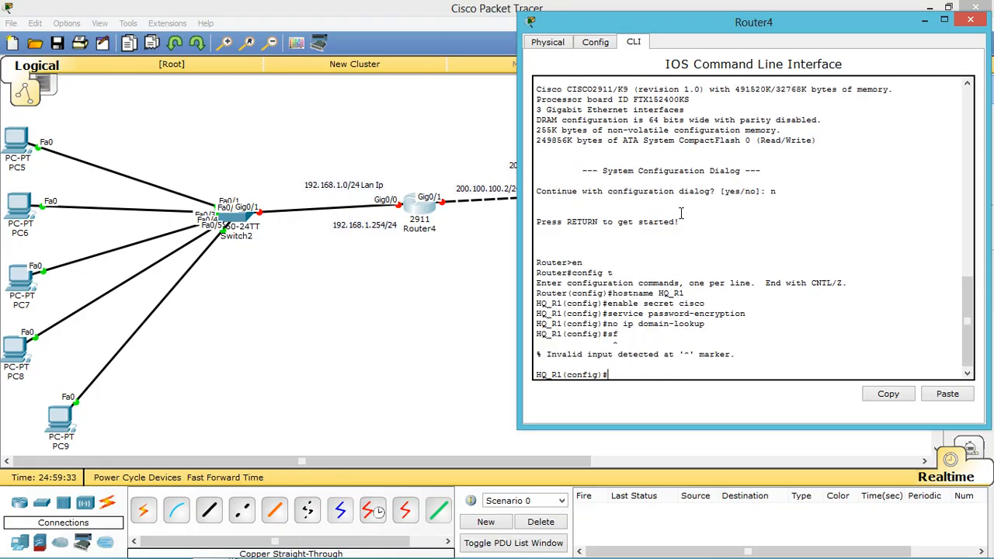
{"action": "type", "text": "ip domain-name cisco"}
Step: Apply domain name cisco, generate 512-bit RSA keys, and set MOTD banner 'This is HQ_R1 Router'
{"action": "key", "text": "Return"}
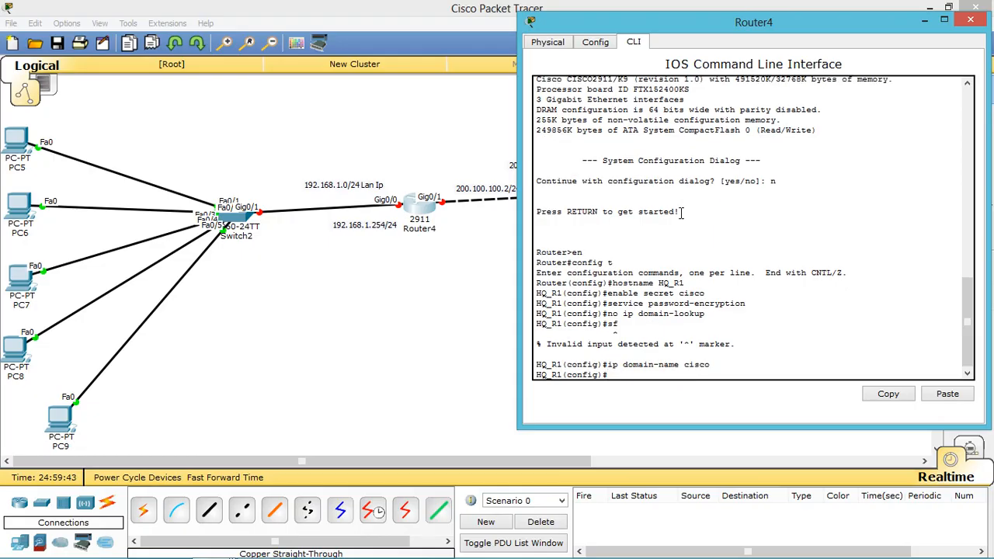
{"action": "type", "text": "crypto key generate rsa"}
{"action": "key", "text": "Return"}
{"action": "key", "text": "Return"}
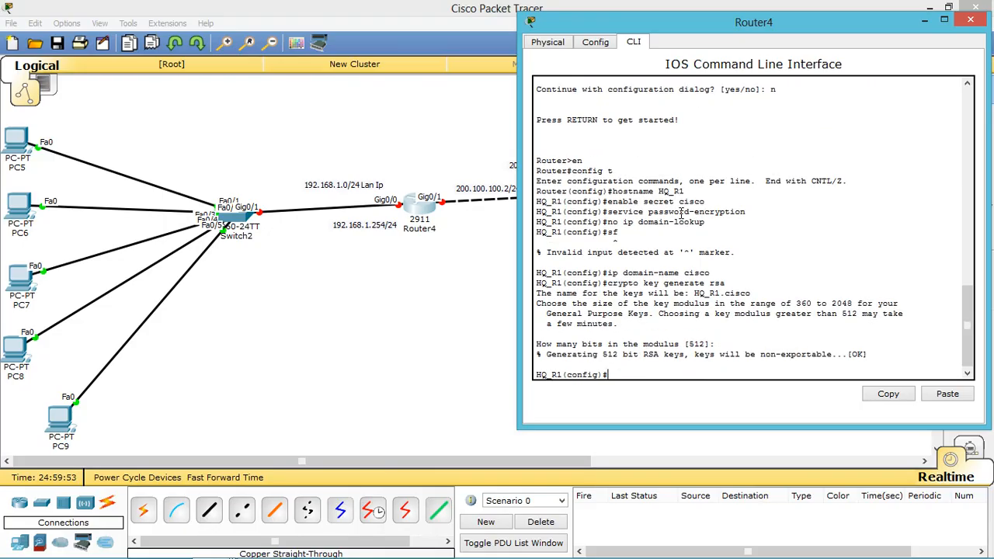
{"action": "type", "text": "banner motd # This is HQ"}
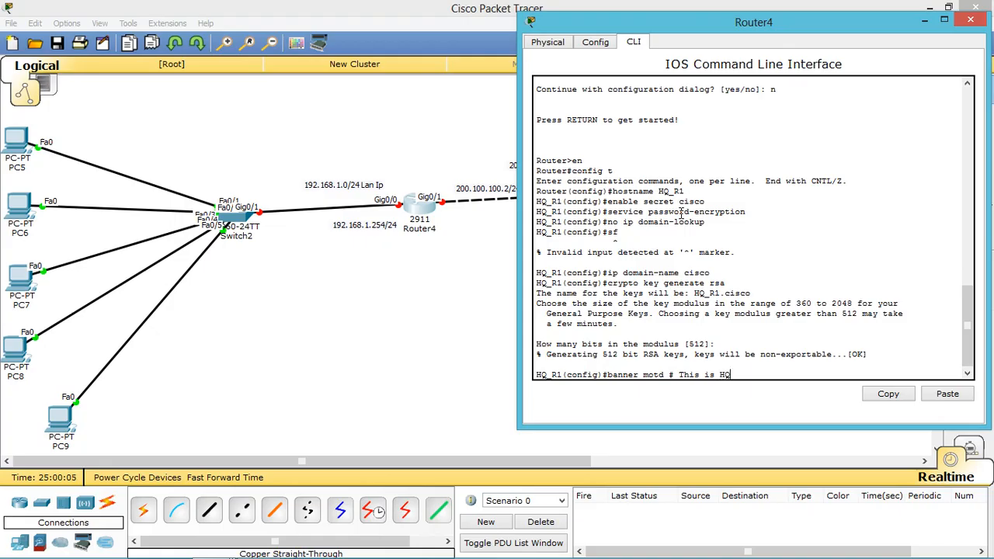
{"action": "type", "text": "_R1 Router #"}
{"action": "key", "text": "Return"}
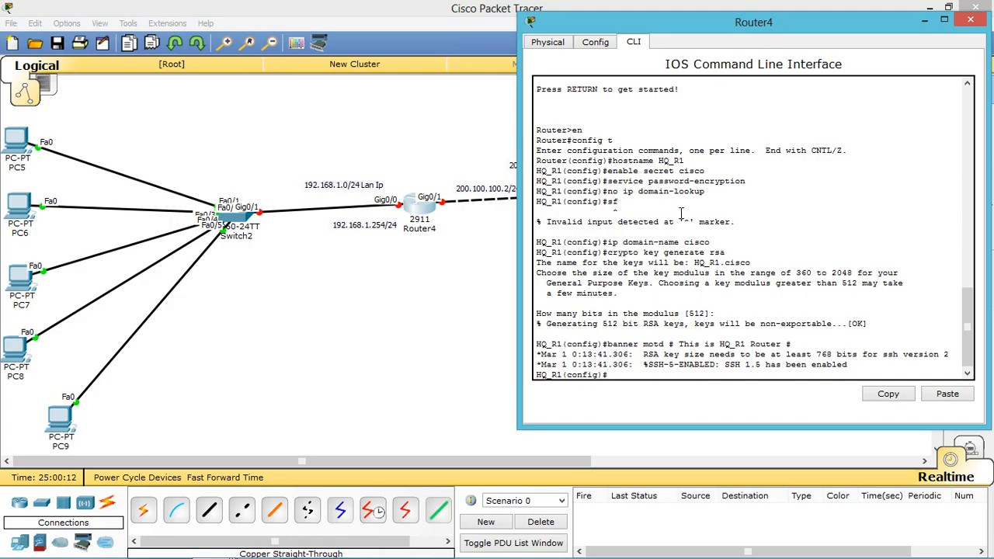
{"action": "type", "text": "line con 0"}
Step: Give console line 0 a password, login local, logging synchronous and exec-timeout 0 0
{"action": "key", "text": "Return"}
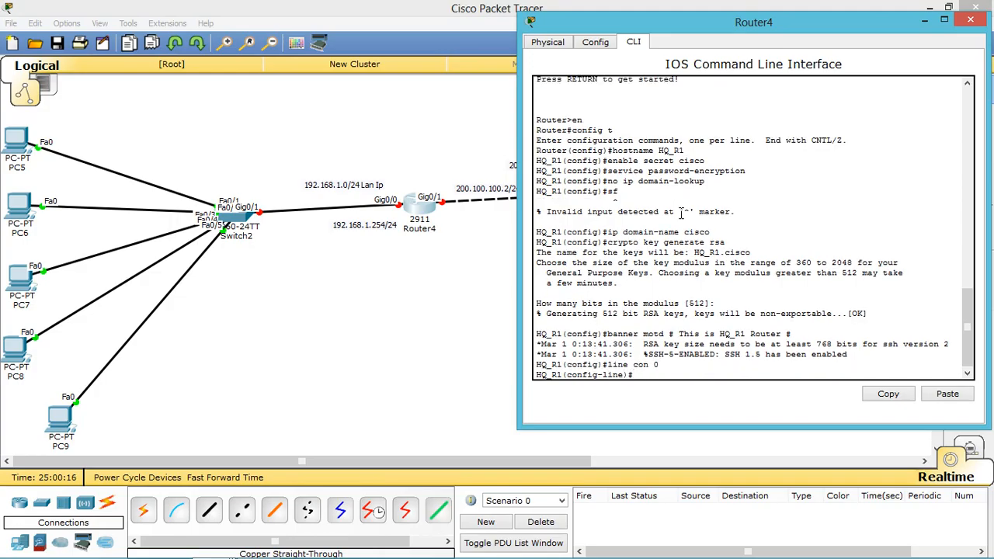
{"action": "type", "text": "password cisco123"}
{"action": "key", "text": "Return"}
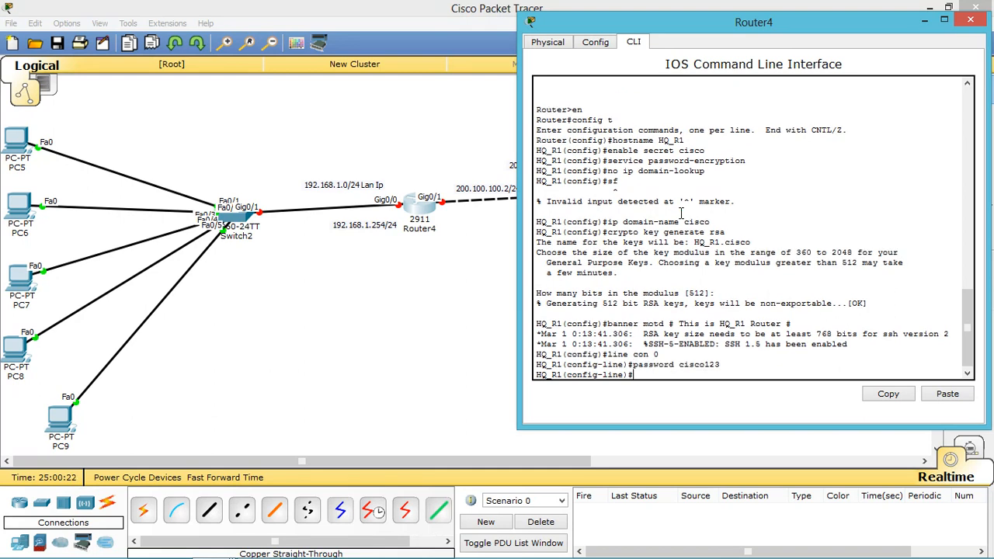
{"action": "type", "text": "login local"}
{"action": "key", "text": "Return"}
{"action": "type", "text": "l"}
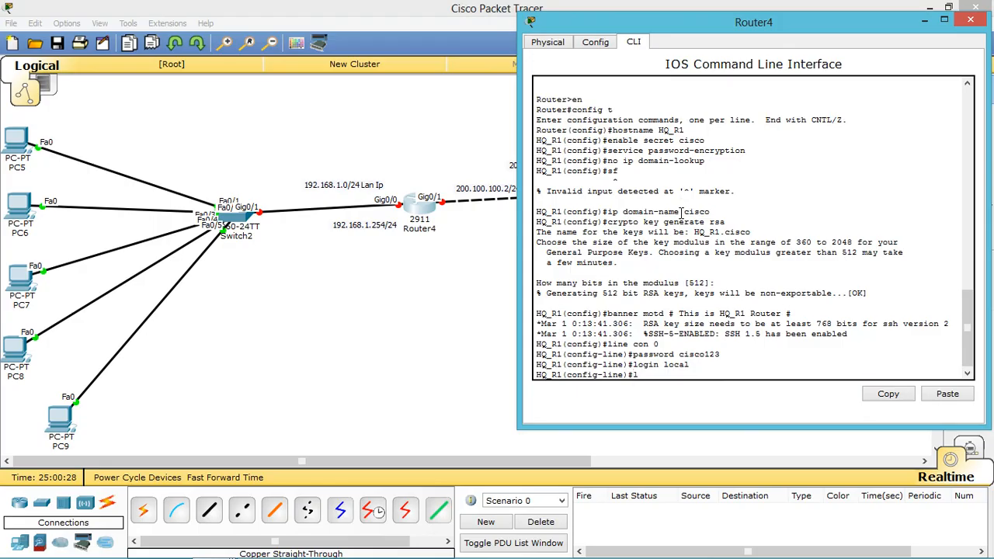
{"action": "type", "text": "oggin sy"}
{"action": "key", "text": "Return"}
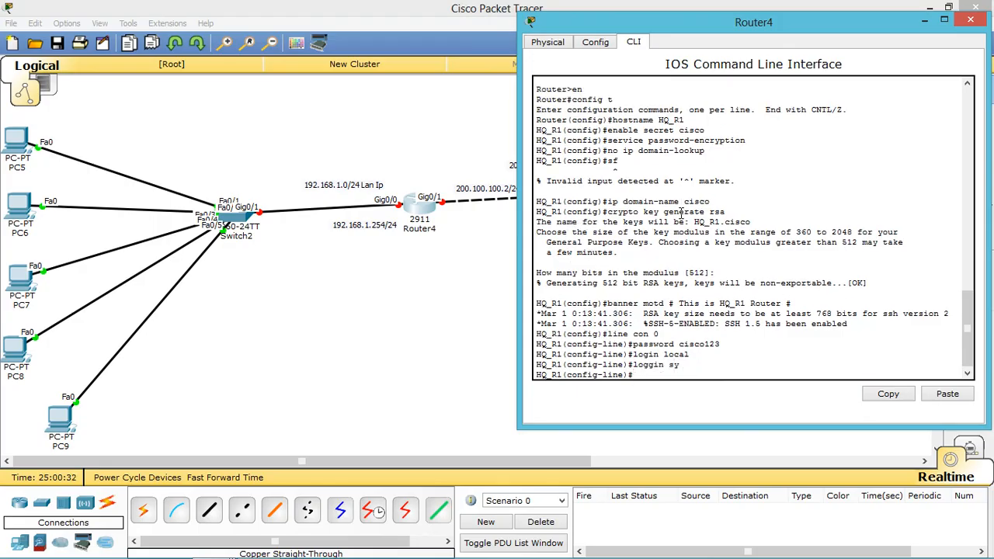
{"action": "type", "text": "exec-timeout 0 0"}
{"action": "key", "text": "Return"}
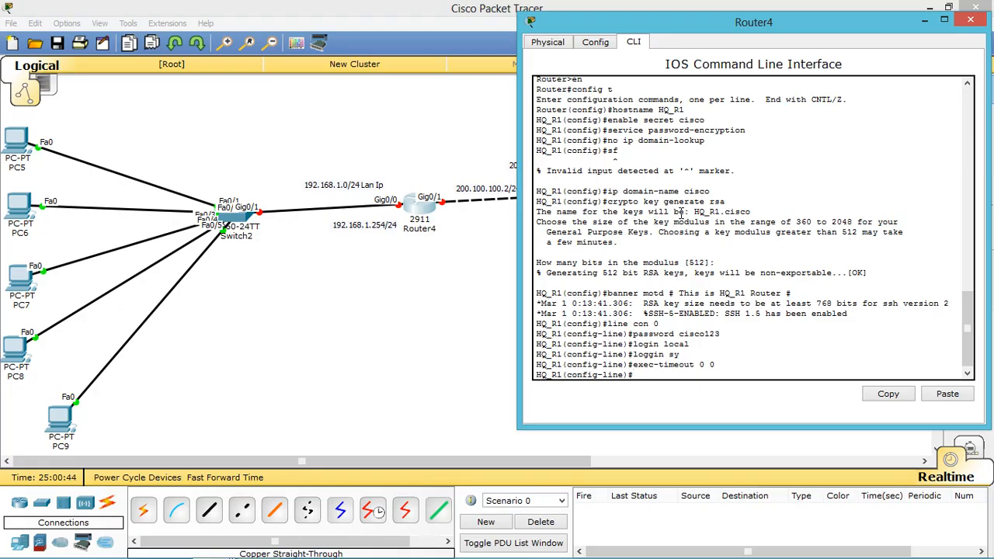
{"action": "type", "text": "line vty 0 15"}
Step: Give VTY lines 0–15 a password, login local, logging synchronous and exec-timeout 0 0
{"action": "key", "text": "Return"}
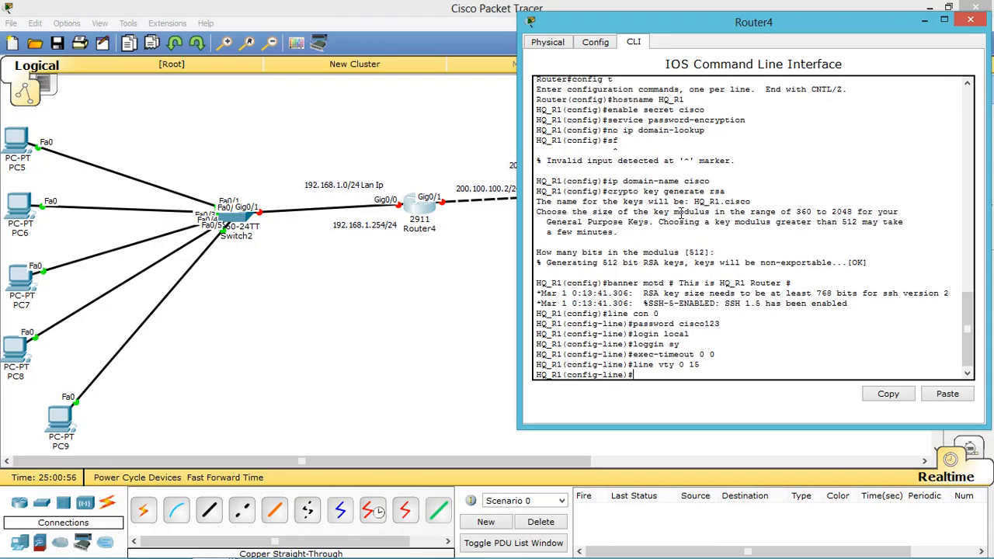
{"action": "type", "text": "passwor"}
{"action": "type", "text": "d cic"}
{"action": "type", "text": "sci"}
{"action": "type", "text": "o1"}
{"action": "type", "text": "23"}
{"action": "key", "text": "Return"}
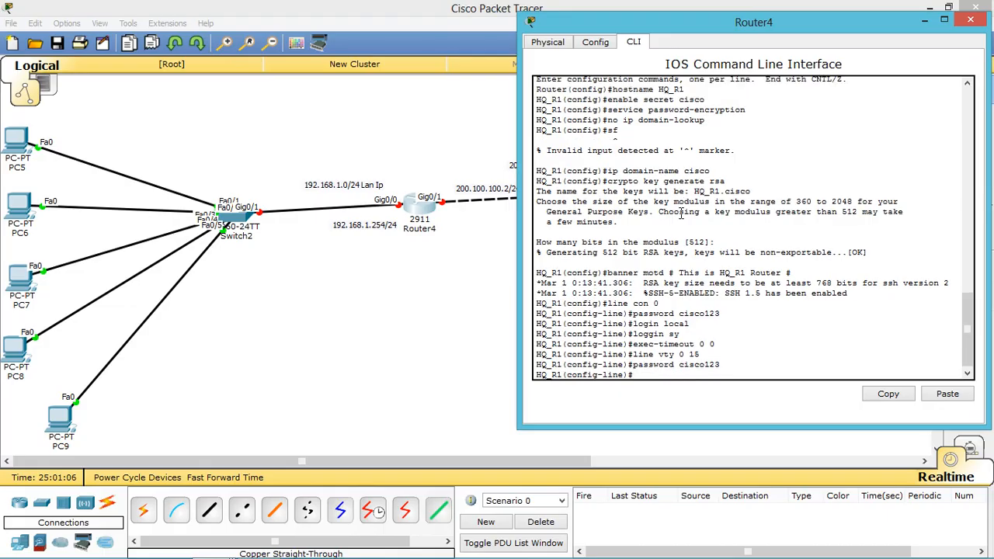
{"action": "type", "text": "login local"}
{"action": "key", "text": "Return"}
{"action": "type", "text": "l"}
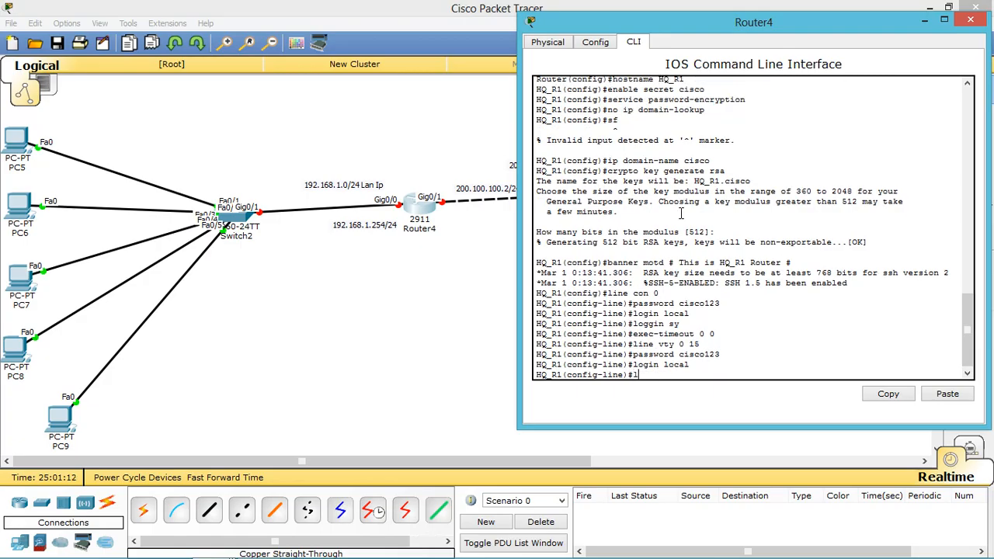
{"action": "type", "text": "ogging sy"}
{"action": "key", "text": "Return"}
{"action": "type", "text": "exec"}
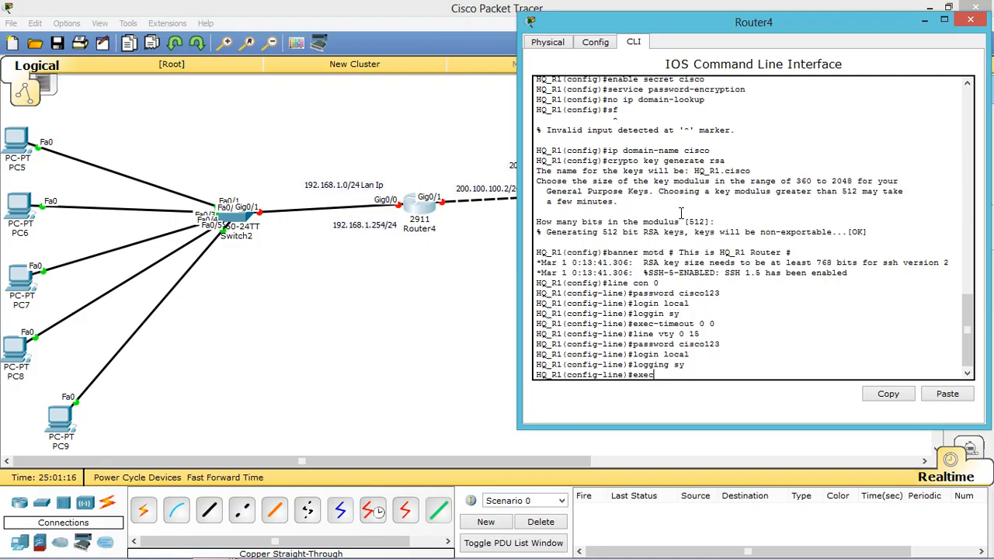
{"action": "type", "text": "-timeout 0 0"}
{"action": "key", "text": "Return"}
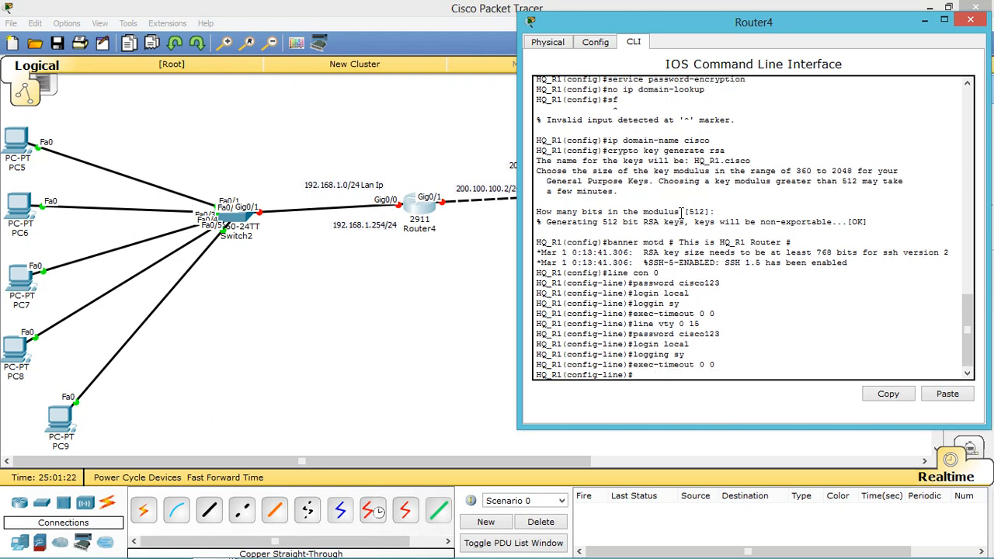
Step: Allow transport input all on the VTY lines, abandoning an SSH-only edit
{"action": "type", "text": "transport input all"}
{"action": "key", "text": "Return"}
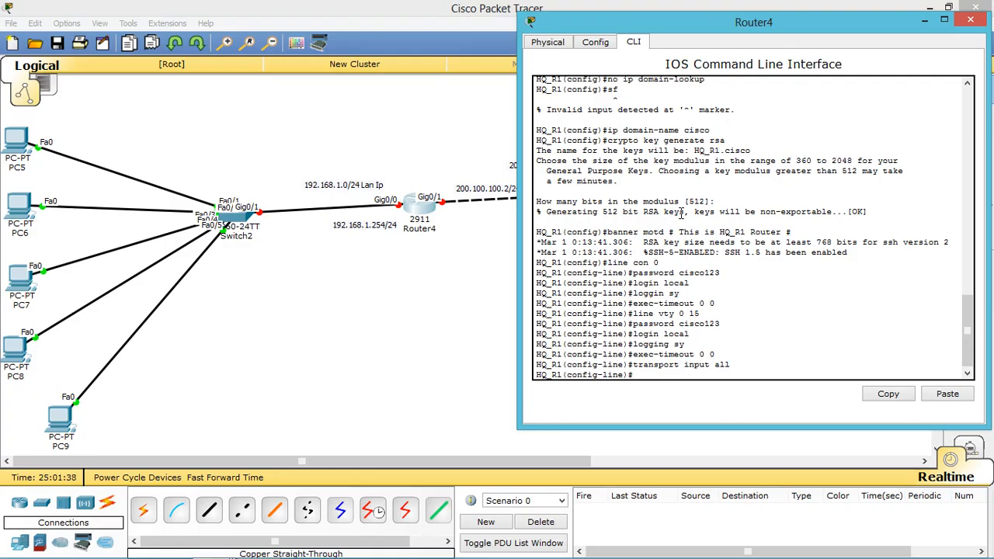
{"action": "key", "text": "Up"}
{"action": "key", "text": "BackSpace"}
{"action": "key", "text": "BackSpace"}
{"action": "key", "text": "BackSpace"}
{"action": "type", "text": "ss"}
{"action": "key", "text": "BackSpace"}
{"action": "key", "text": "BackSpace"}
{"action": "key", "text": "BackSpace"}
{"action": "key", "text": "BackSpace"}
{"action": "key", "text": "BackSpace"}
{"action": "key", "text": "BackSpace"}
{"action": "key", "text": "BackSpace"}
{"action": "key", "text": "BackSpace"}
{"action": "key", "text": "BackSpace"}
{"action": "key", "text": "BackSpace"}
{"action": "key", "text": "BackSpace"}
{"action": "key", "text": "BackSpace"}
{"action": "key", "text": "BackSpace"}
{"action": "key", "text": "BackSpace"}
{"action": "key", "text": "BackSpace"}
{"action": "key", "text": "BackSpace"}
{"action": "key", "text": "BackSpace"}
{"action": "key", "text": "BackSpace"}
{"action": "key", "text": "BackSpace"}
Step: Hide the Router4 window and select the LAN and WAN address labels on the canvas
{"action": "left_click", "coordinate": [921, 21]}
{"action": "left_click", "coordinate": [968, 119]}
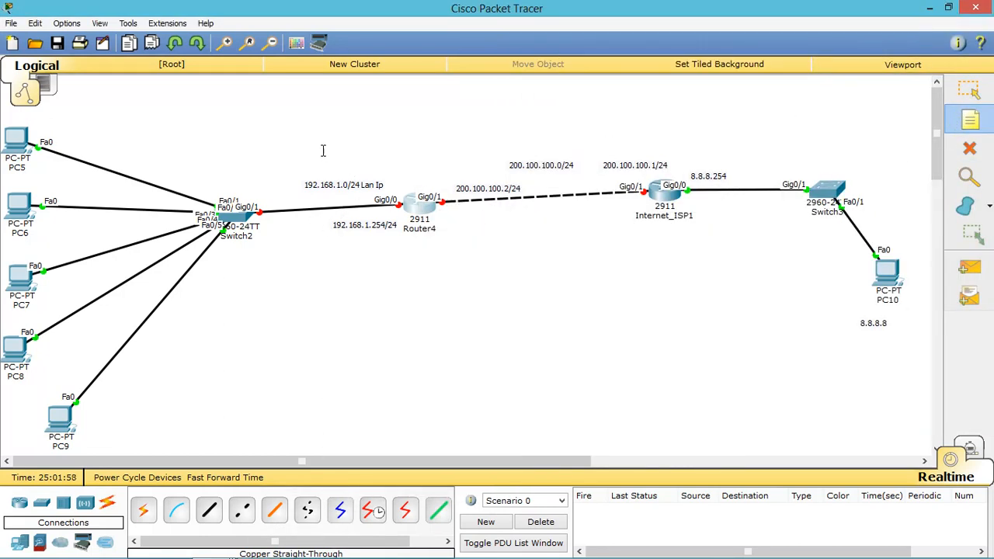
{"action": "left_click", "coordinate": [400, 116]}
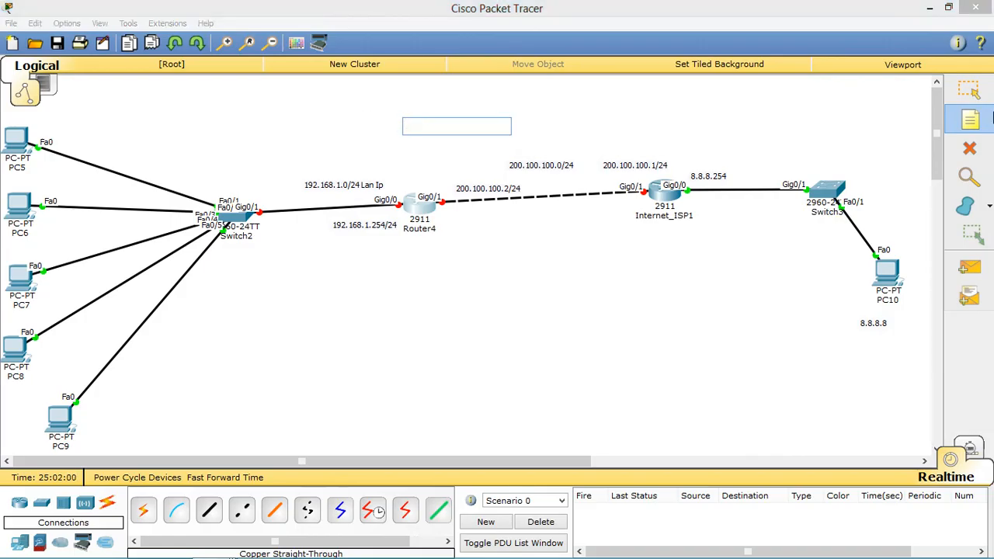
{"action": "key", "text": "Escape"}
{"action": "left_click_drag", "start_coordinate": [429, 133], "coordinate": [4, 432]}
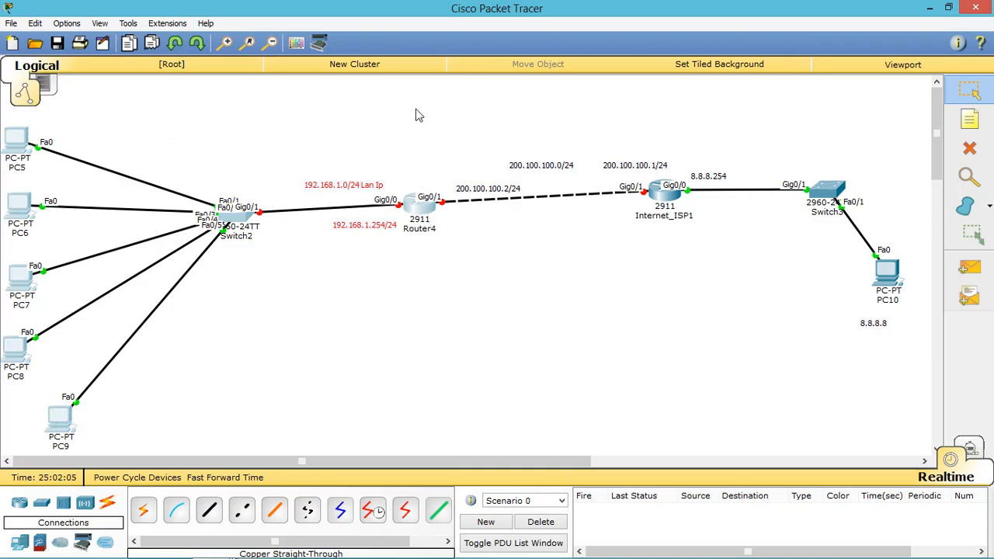
{"action": "left_click_drag", "start_coordinate": [416, 101], "coordinate": [741, 357]}
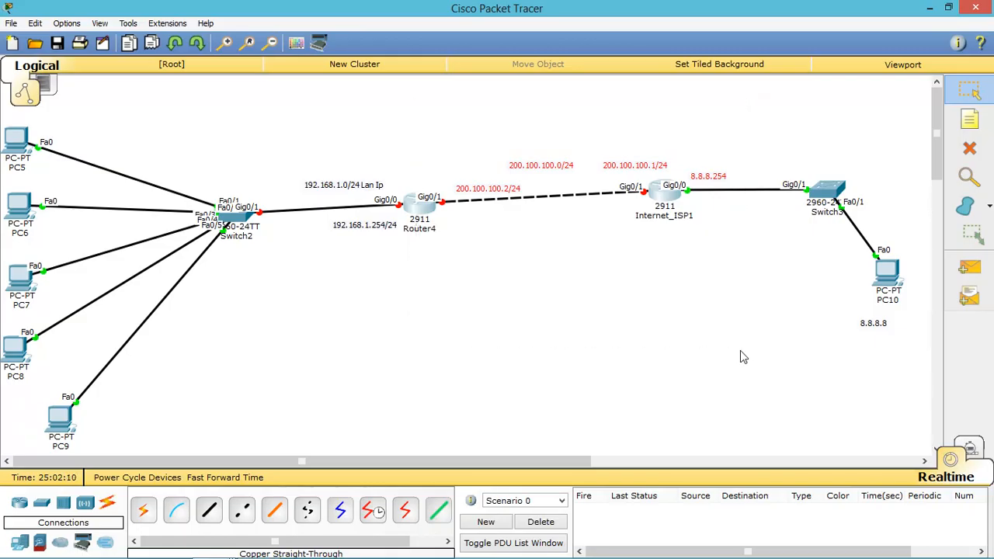
Step: Add an 'ip nat inside' note under 192.168.1.254/24 and an 'ip nat outside' note by the WAN link
{"action": "left_click", "coordinate": [969, 119]}
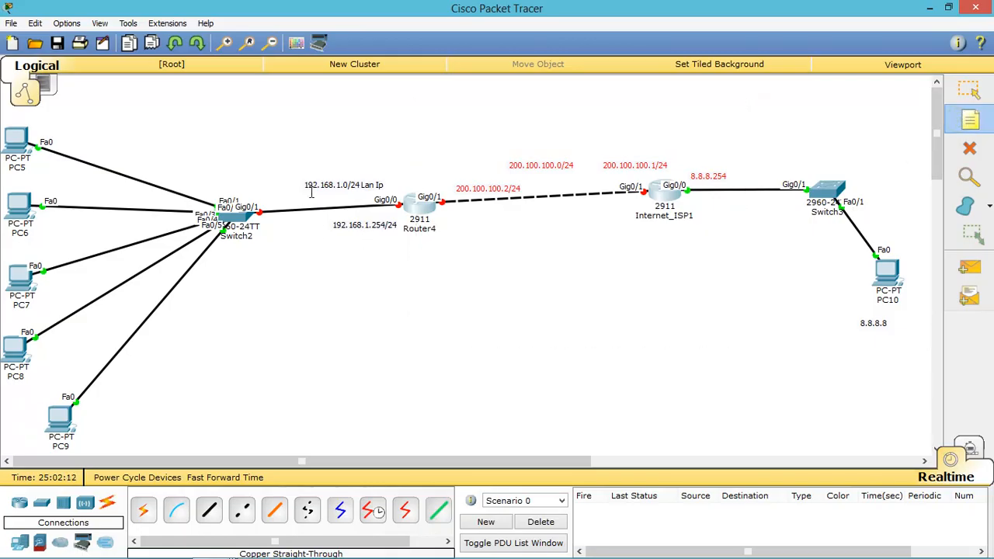
{"action": "left_click", "coordinate": [317, 237]}
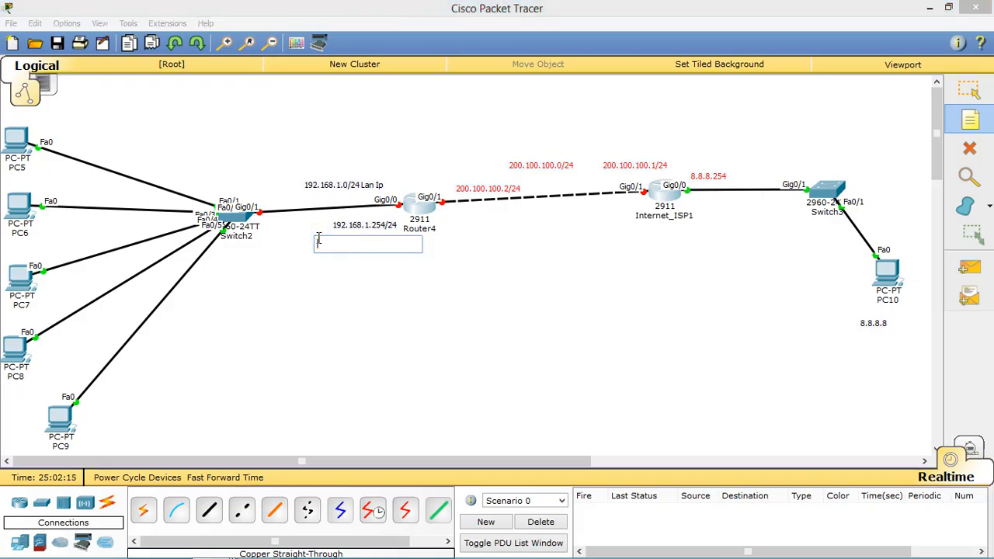
{"action": "type", "text": "ip nat "}
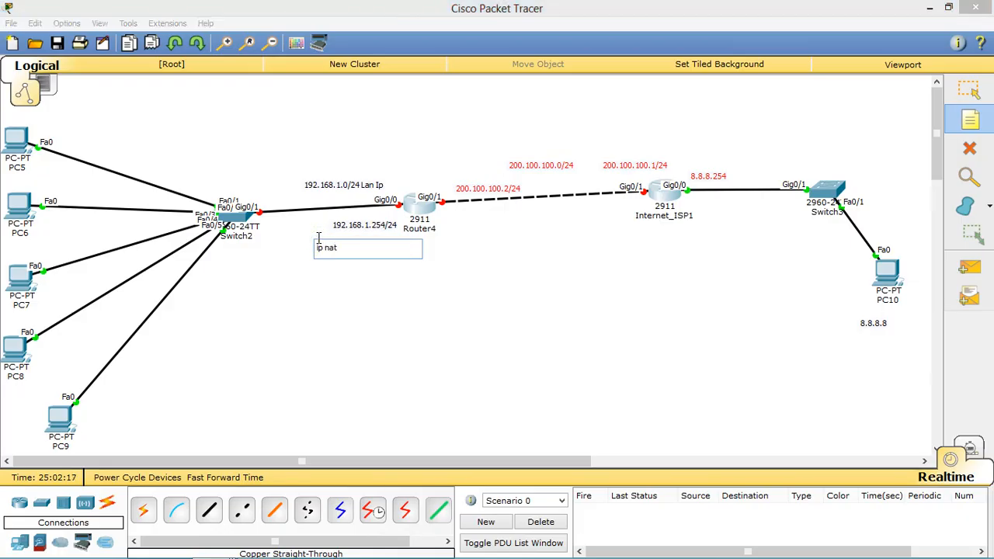
{"action": "type", "text": "inside"}
{"action": "left_click", "coordinate": [467, 225]}
{"action": "type", "text": "ip"}
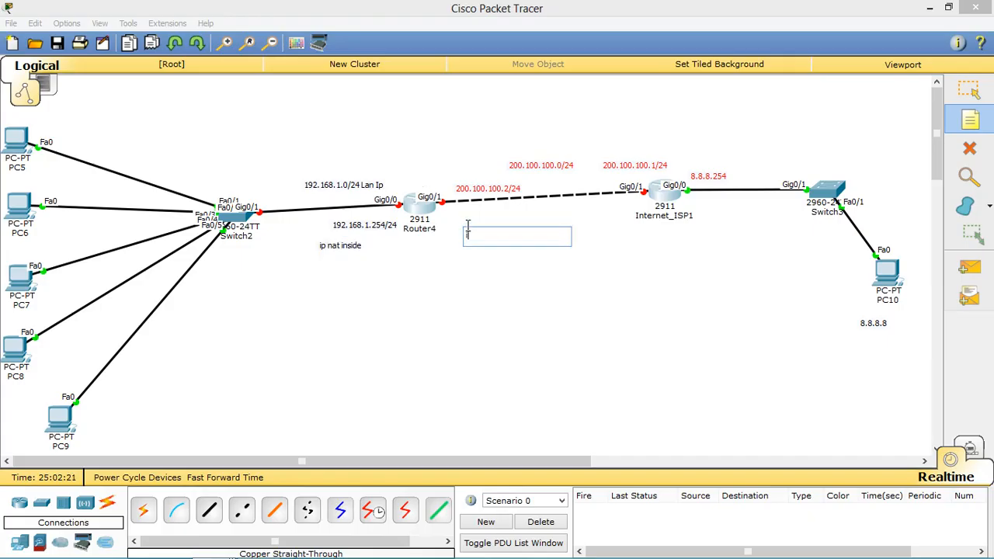
{"action": "type", "text": " nat outside"}
{"action": "left_click", "coordinate": [966, 94]}
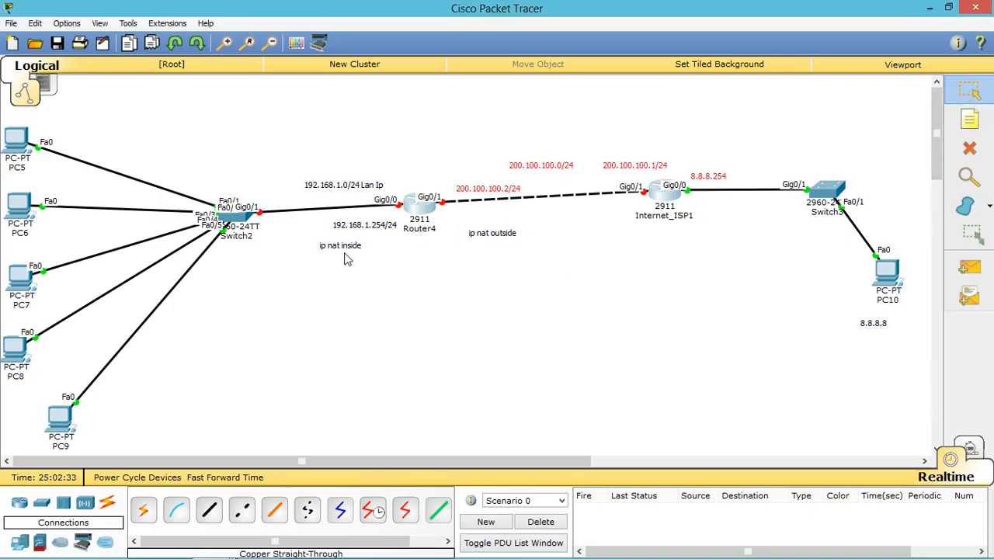
Step: Highlight the two NAT notes and the LAN label, then return to Router4's command line
{"action": "left_click_drag", "start_coordinate": [391, 242], "coordinate": [325, 258]}
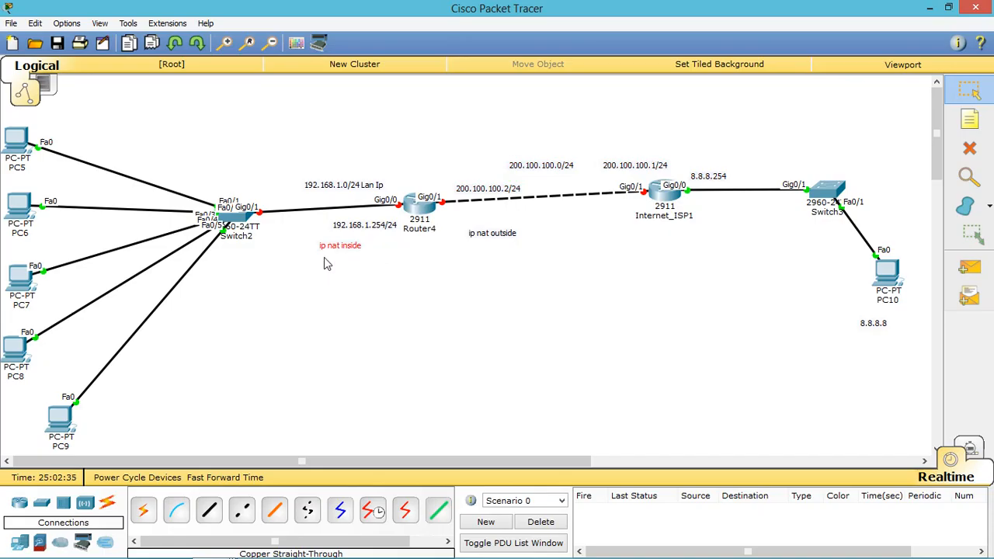
{"action": "left_click_drag", "start_coordinate": [549, 221], "coordinate": [459, 263]}
{"action": "left_click_drag", "start_coordinate": [395, 168], "coordinate": [380, 212]}
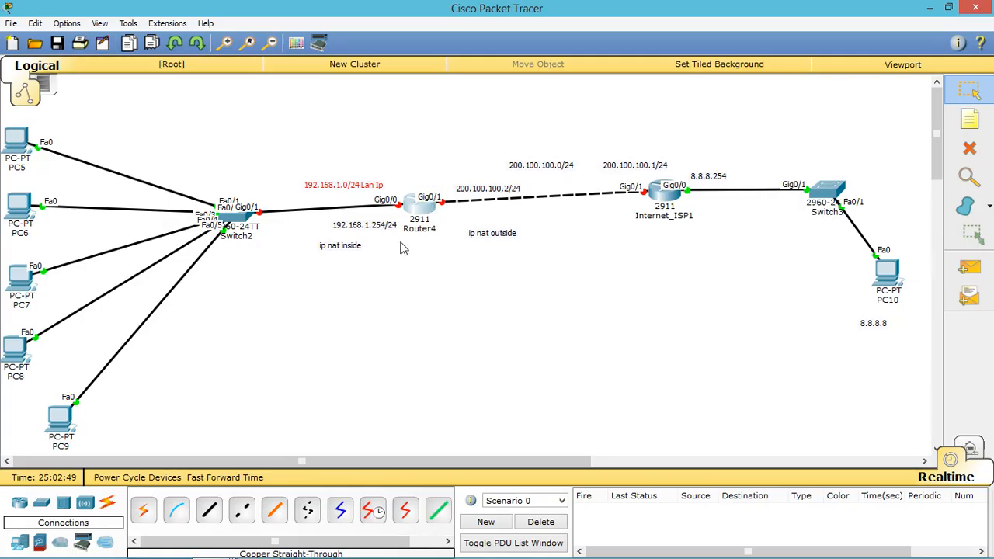
{"action": "left_click", "coordinate": [419, 206]}
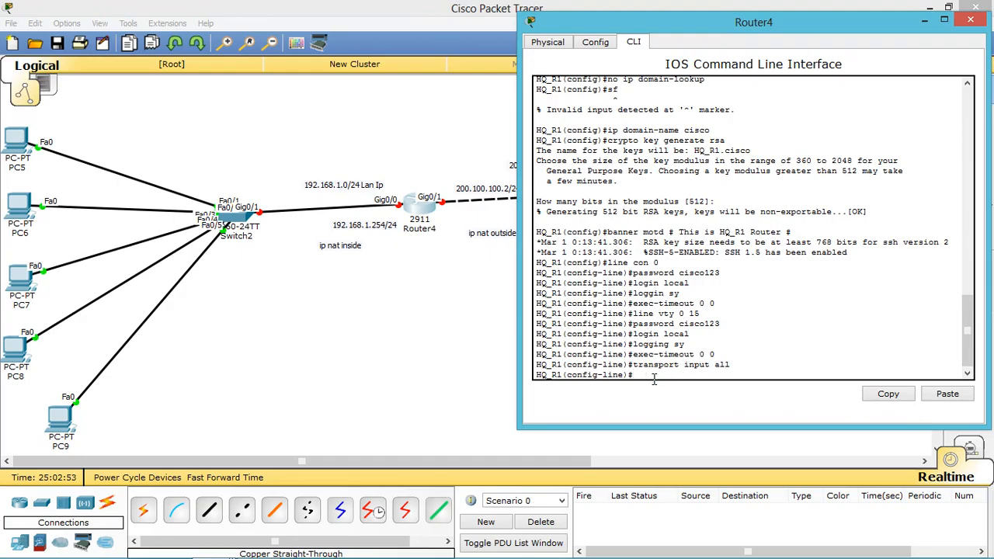
Step: Configure Gig0/0 with 192.168.1.254 255.255.255.0, no shutdown and ip nat inside, then exit
{"action": "type", "text": "int "}
{"action": "type", "text": "v0/0"}
{"action": "key", "text": "Return"}
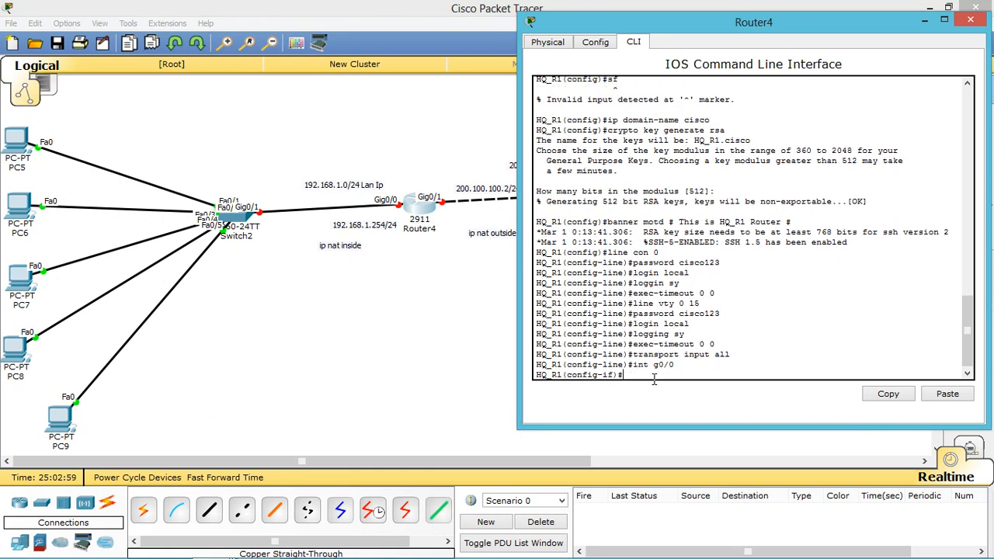
{"action": "type", "text": "ip address 192.168.1.254 255.255.255.0"}
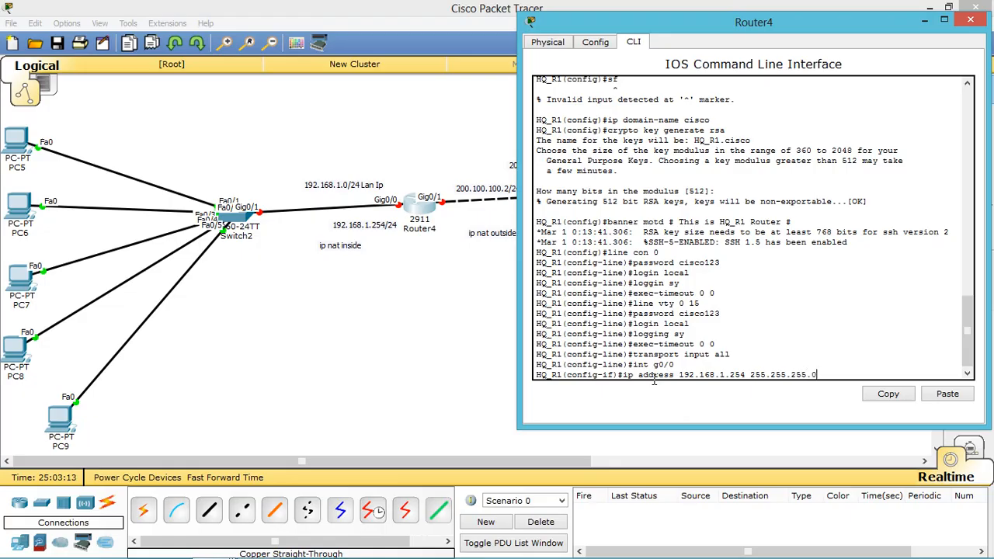
{"action": "key", "text": "Return"}
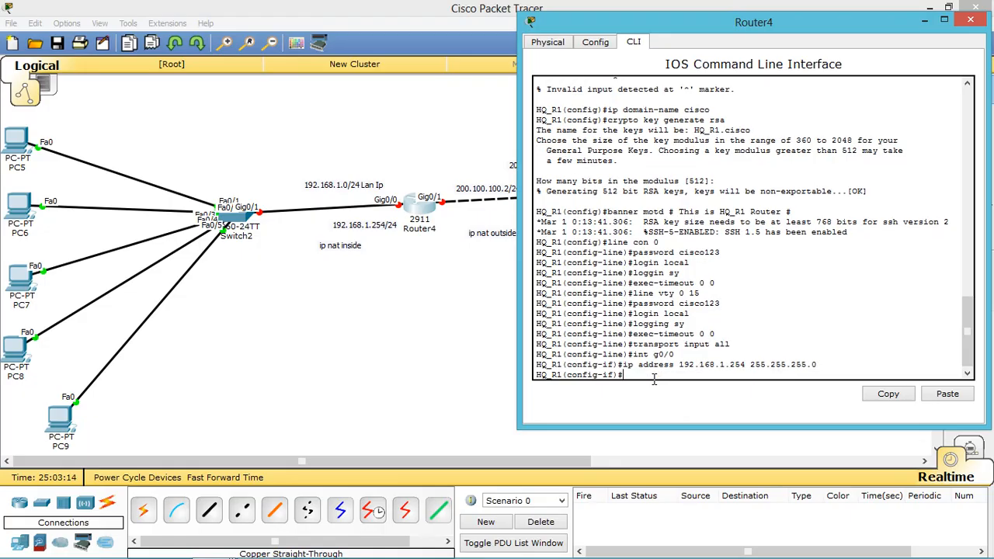
{"action": "type", "text": "no shut"}
{"action": "key", "text": "Return"}
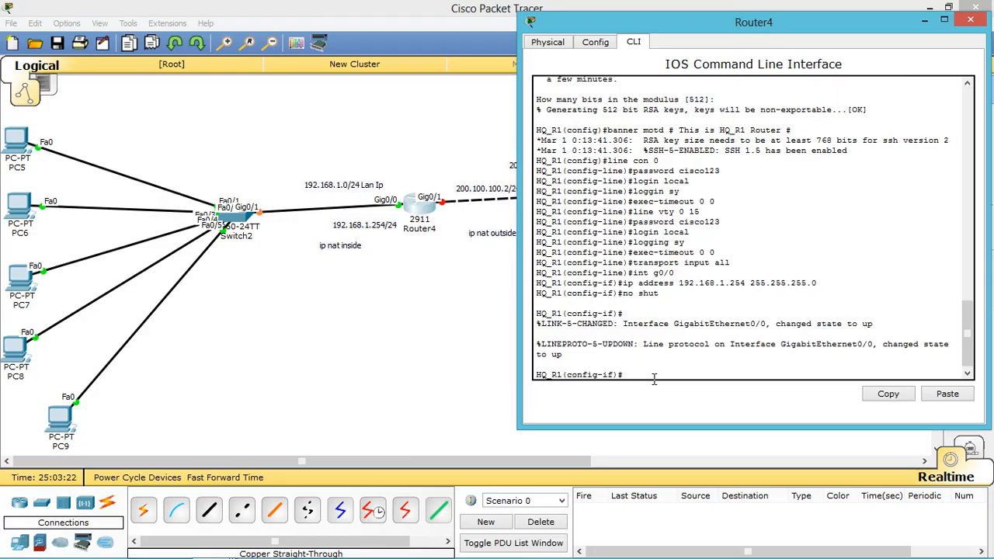
{"action": "type", "text": "ip nat inside"}
{"action": "key", "text": "Return"}
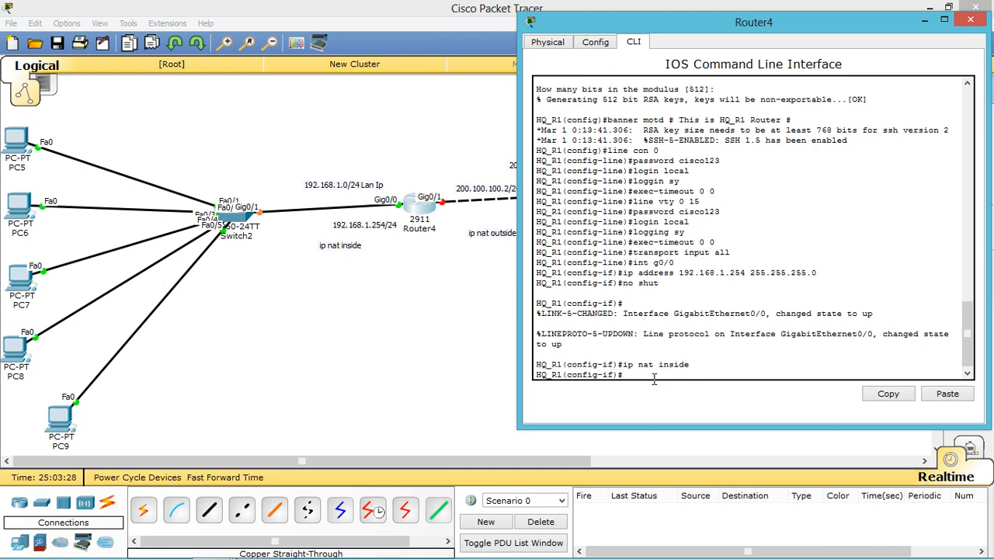
{"action": "type", "text": "exit"}
{"action": "key", "text": "Return"}
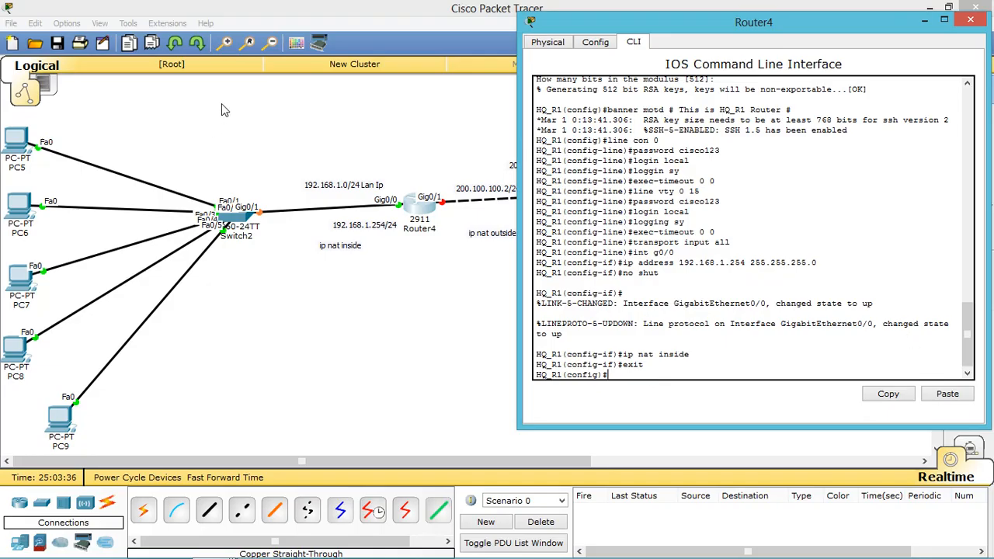
Step: Select and deselect LAN PCs PC5 to PC9, then return to Router4's command line
{"action": "left_click_drag", "start_coordinate": [222, 103], "coordinate": [25, 435]}
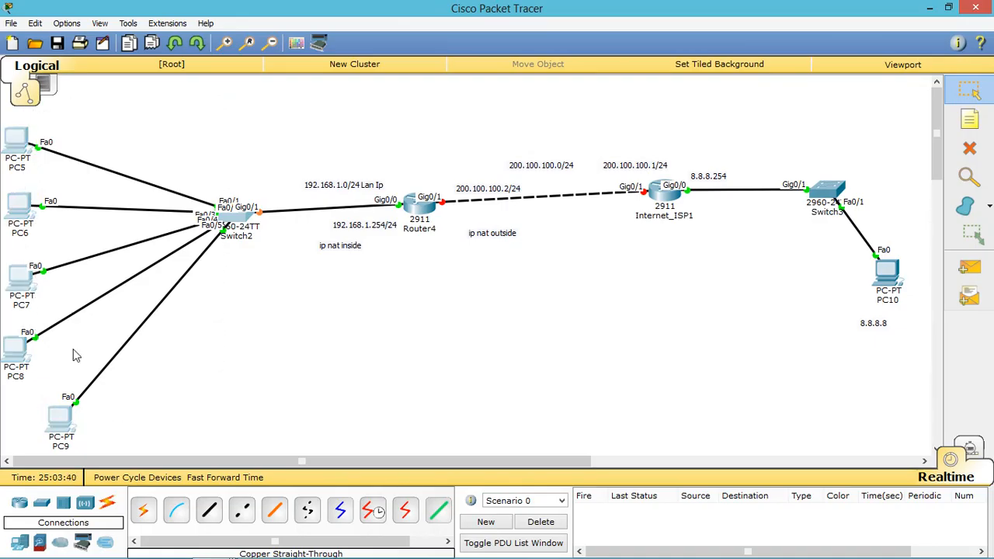
{"action": "left_click_drag", "start_coordinate": [165, 109], "coordinate": [23, 424]}
{"action": "left_click", "coordinate": [162, 359]}
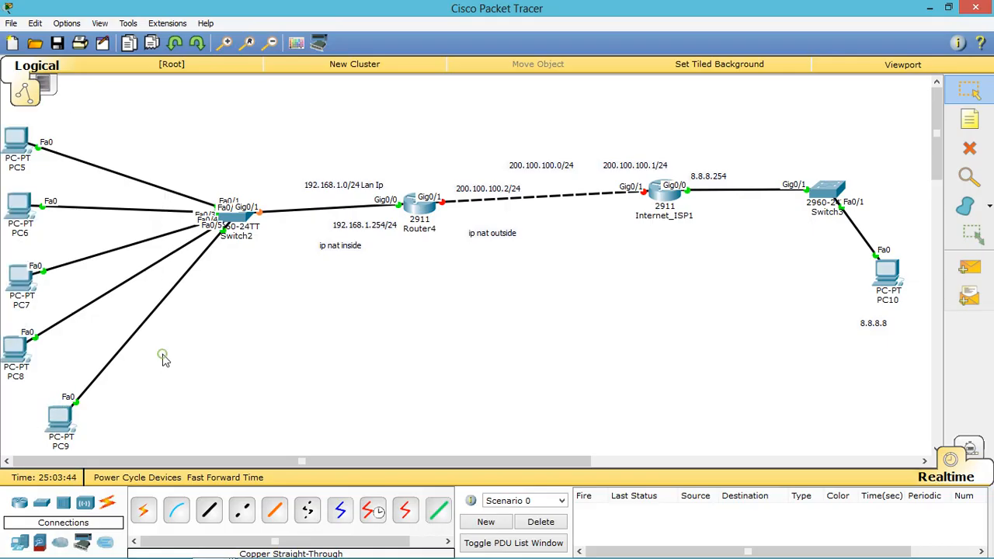
{"action": "left_click", "coordinate": [413, 216]}
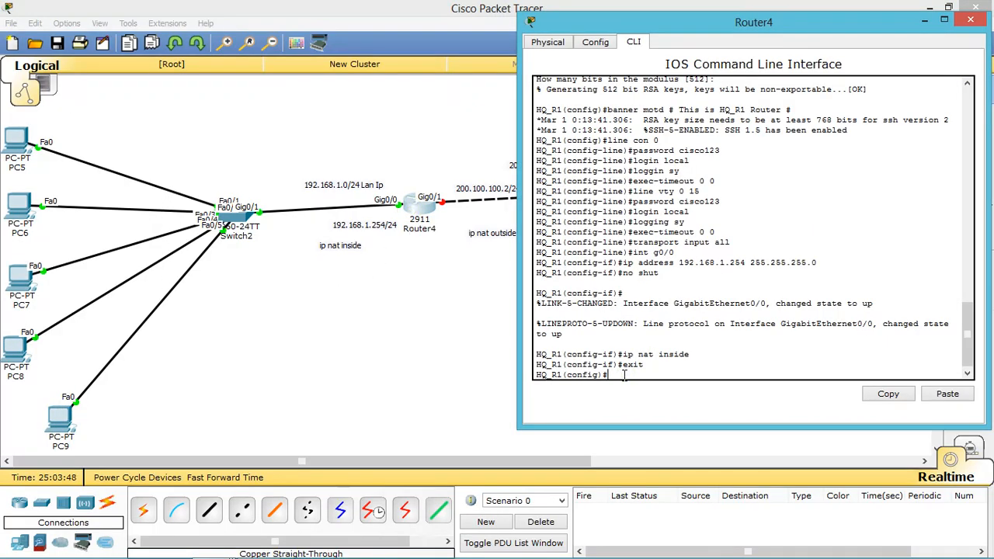
Step: Create DHCP pool LAN1 with network 192.168.1.0 255.255.255.0 and default-router 192.168.1.254
{"action": "type", "text": "ip dhcp pool LAN1"}
{"action": "key", "text": "Return"}
{"action": "type", "text": "network"}
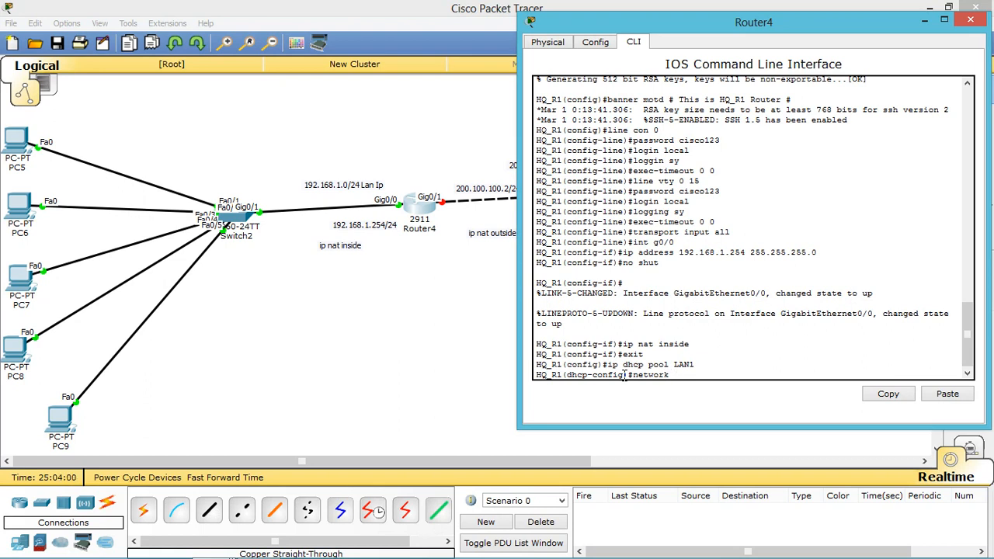
{"action": "type", "text": " 192.168.1.0 255.255.255.0"}
{"action": "key", "text": "Return"}
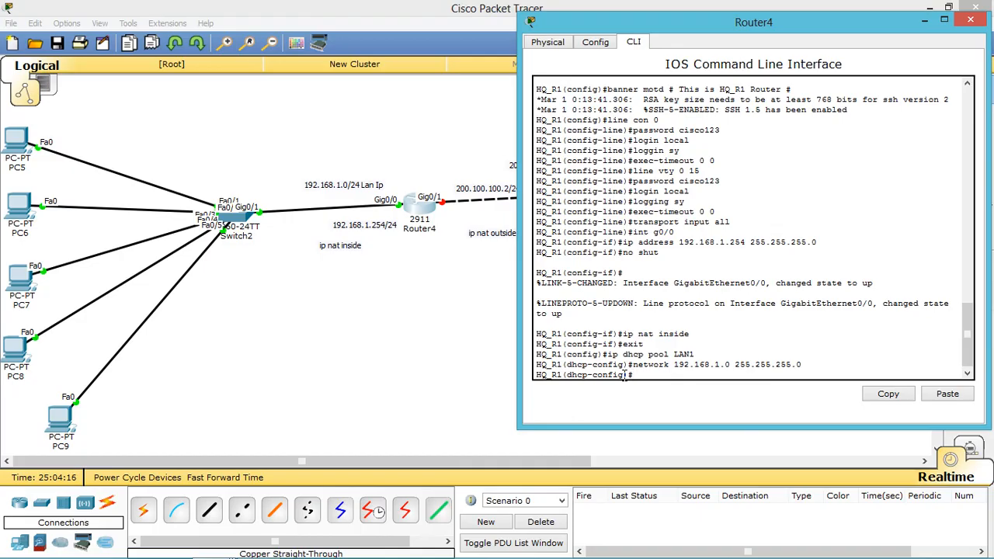
{"action": "type", "text": "defa"}
{"action": "key", "text": "Tab"}
{"action": "type", "text": "192"}
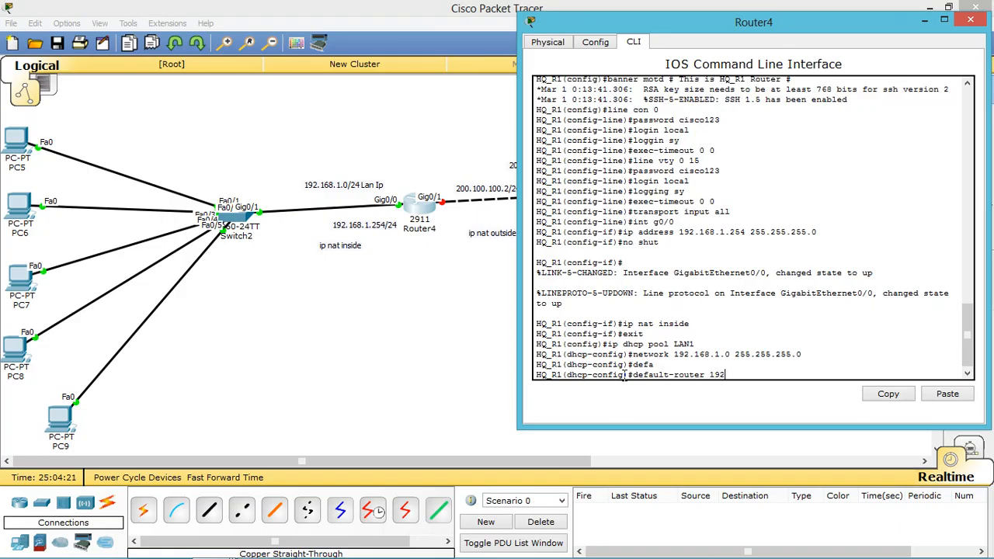
{"action": "type", "text": ".168.1.254"}
{"action": "key", "text": "Return"}
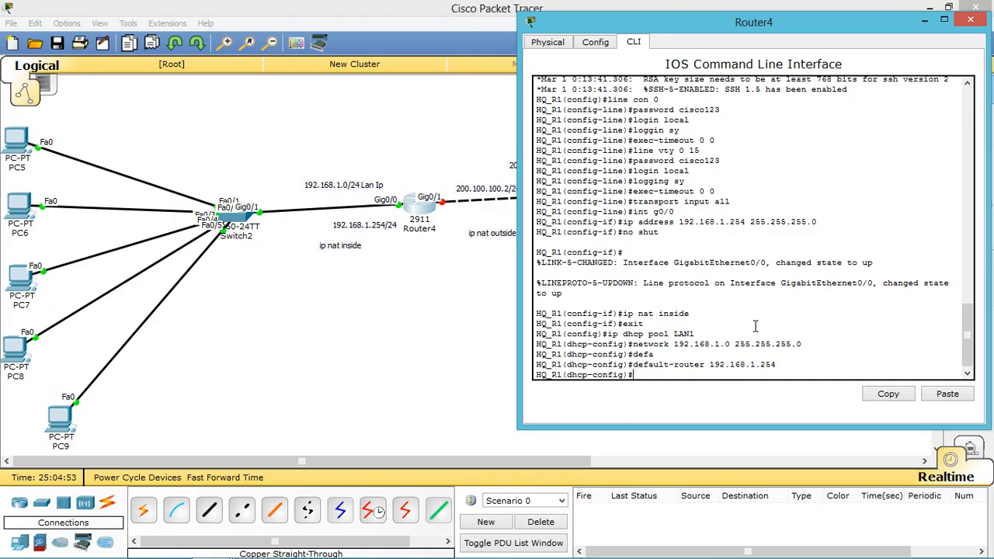
{"action": "type", "text": "xit"}
{"action": "key", "text": "Return"}
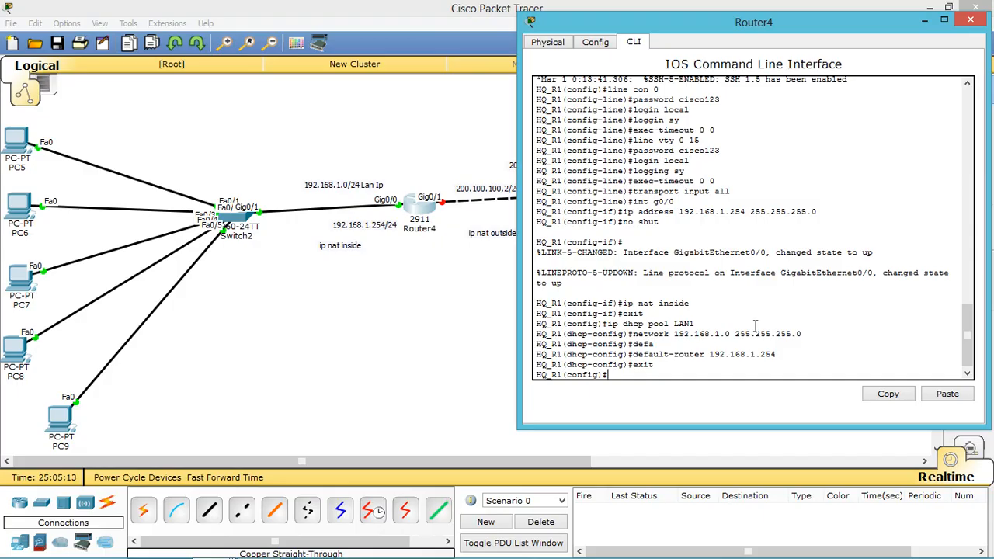
Step: Try excluding 192.168.1.1–192.168.1.30 from DHCP; the misspelled 'execluded' keyword is rejected
{"action": "type", "text": "ip dhcp execluded"}
{"action": "key", "text": "Tab"}
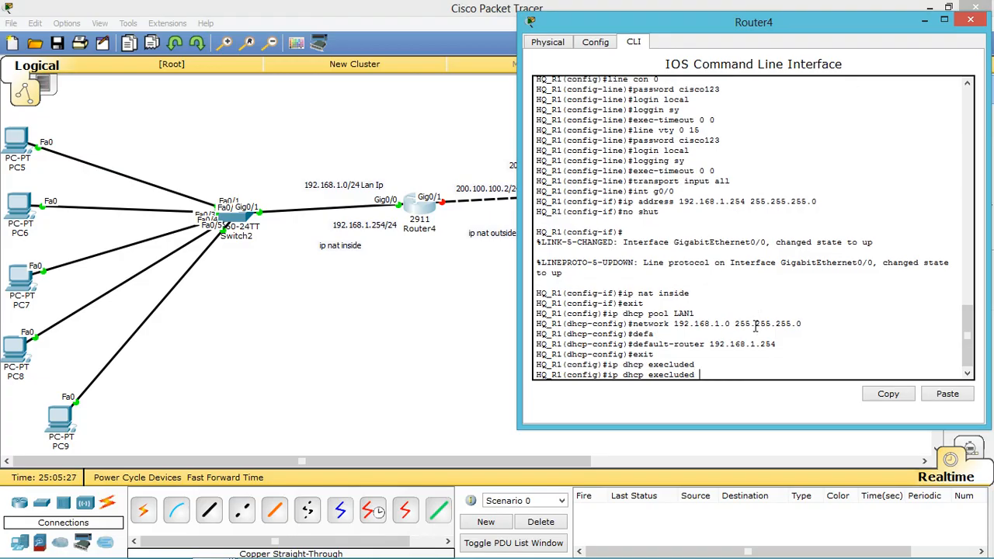
{"action": "type", "text": "addr"}
{"action": "key", "text": "Tab"}
{"action": "key", "text": "BackSpace"}
{"action": "key", "text": "BackSpace"}
{"action": "key", "text": "BackSpace"}
{"action": "key", "text": "BackSpace"}
{"action": "key", "text": "BackSpace"}
{"action": "key", "text": "BackSpace"}
{"action": "key", "text": "BackSpace"}
{"action": "key", "text": "BackSpace"}
{"action": "key", "text": "BackSpace"}
{"action": "key", "text": "BackSpace"}
{"action": "key", "text": "BackSpace"}
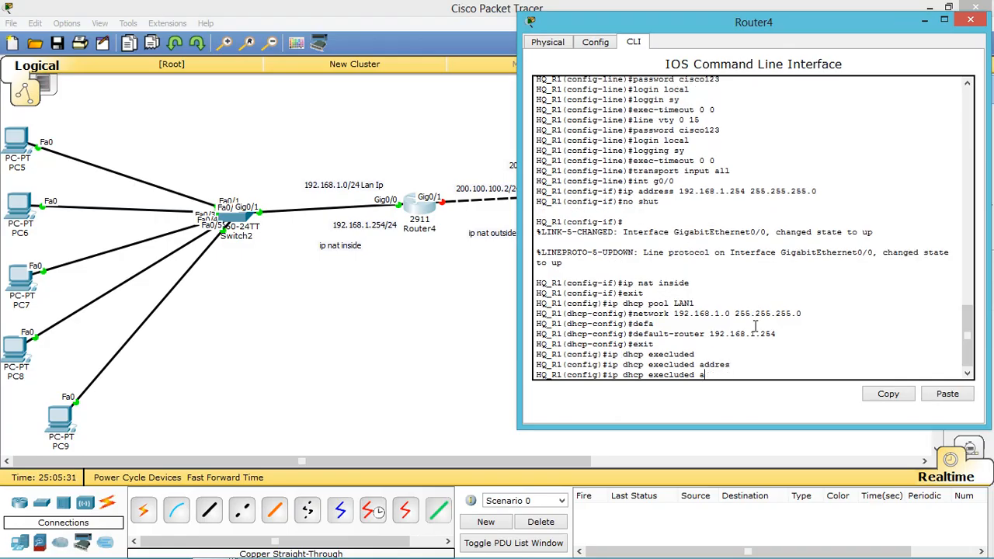
{"action": "key", "text": "BackSpace"}
{"action": "key", "text": "Tab"}
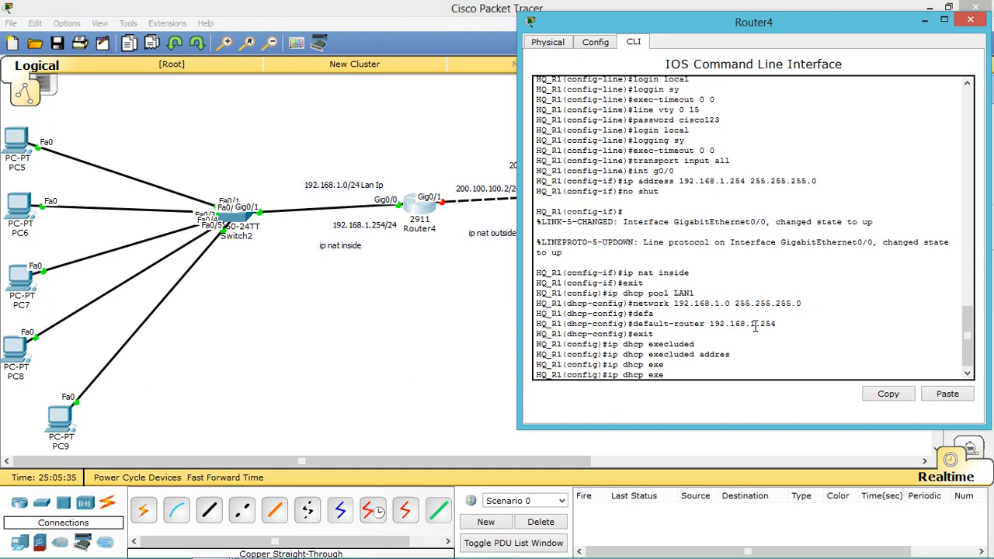
{"action": "key", "text": "BackSpace"}
{"action": "key", "text": "BackSpace"}
{"action": "type", "text": "ex"}
{"action": "key", "text": "BackSpace"}
{"action": "key", "text": "BackSpace"}
{"action": "type", "text": "xecluded address 192.168."}
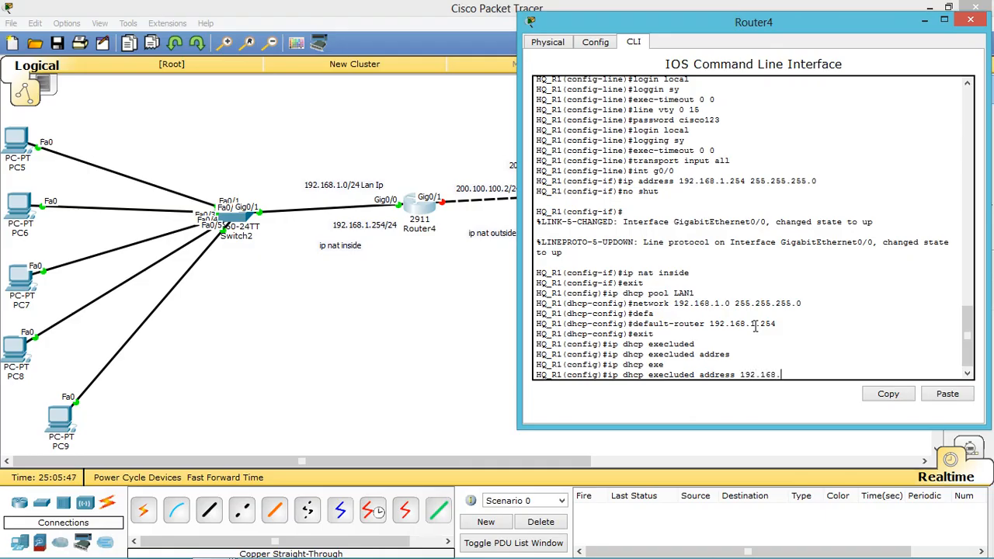
{"action": "type", "text": "1.1 192.168.1.30"}
{"action": "key", "text": "Return"}
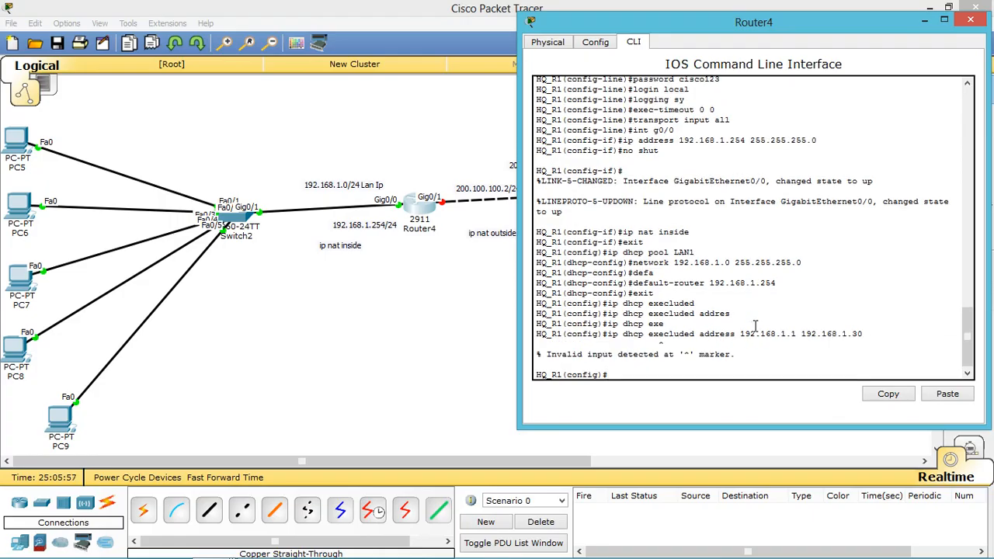
Step: Re-enter it correctly as ip dhcp excluded-address 192.168.1.1 192.168.1.30
{"action": "key", "text": "Up"}
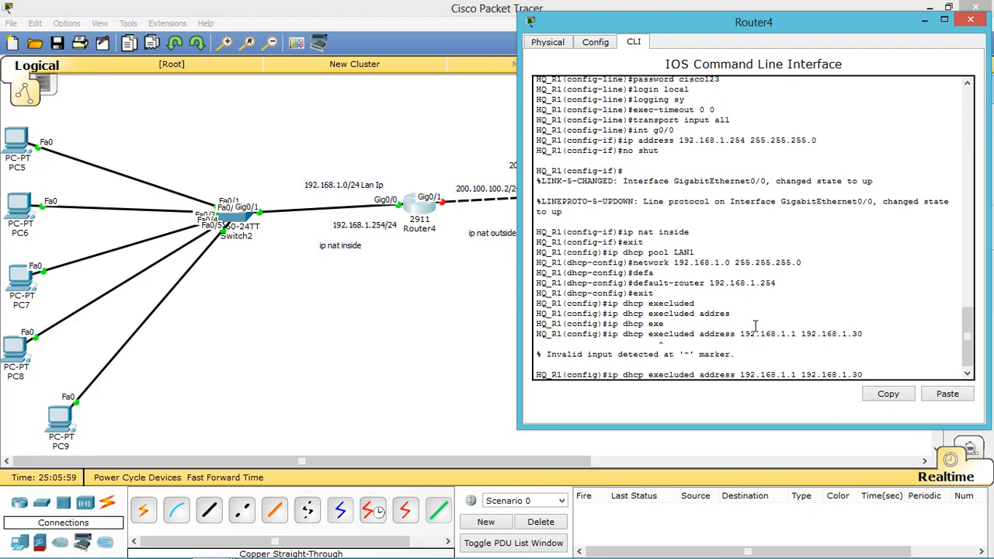
{"action": "key", "text": "Left"}
{"action": "key", "text": "Left"}
{"action": "key", "text": "Left"}
{"action": "key", "text": "Left"}
{"action": "key", "text": "Left"}
{"action": "key", "text": "Left"}
{"action": "key", "text": "Left"}
{"action": "key", "text": "Left"}
{"action": "key", "text": "Left"}
{"action": "key", "text": "Left"}
{"action": "key", "text": "Left"}
{"action": "key", "text": "Left"}
{"action": "key", "text": "Left"}
{"action": "key", "text": "Left"}
{"action": "key", "text": "Left"}
{"action": "key", "text": "Left"}
{"action": "key", "text": "Left"}
{"action": "key", "text": "Left"}
{"action": "key", "text": "Left"}
{"action": "key", "text": "Left"}
{"action": "key", "text": "Left"}
{"action": "key", "text": "Left"}
{"action": "key", "text": "Left"}
{"action": "key", "text": "Left"}
{"action": "key", "text": "Left"}
{"action": "key", "text": "Left"}
{"action": "key", "text": "Left"}
{"action": "key", "text": "Left"}
{"action": "key", "text": "Left"}
{"action": "key", "text": "Left"}
{"action": "key", "text": "Left"}
{"action": "key", "text": "BackSpace"}
{"action": "key", "text": "BackSpace"}
{"action": "key", "text": "BackSpace"}
{"action": "key", "text": "BackSpace"}
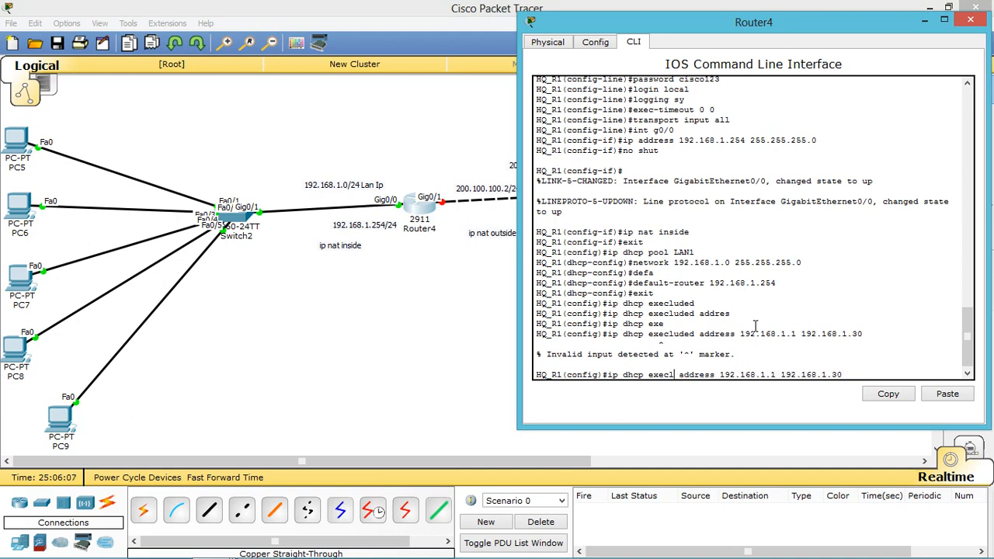
{"action": "key", "text": "Right"}
{"action": "key", "text": "Right"}
{"action": "key", "text": "Right"}
{"action": "key", "text": "Right"}
{"action": "key", "text": "Right"}
{"action": "key", "text": "Right"}
{"action": "key", "text": "Right"}
{"action": "key", "text": "Right"}
{"action": "key", "text": "Right"}
{"action": "key", "text": "Right"}
{"action": "key", "text": "Right"}
{"action": "key", "text": "Right"}
{"action": "key", "text": "Right"}
{"action": "key", "text": "Right"}
{"action": "key", "text": "Right"}
{"action": "key", "text": "Right"}
{"action": "key", "text": "Right"}
{"action": "key", "text": "Right"}
{"action": "key", "text": "Right"}
{"action": "key", "text": "Right"}
{"action": "key", "text": "BackSpace"}
{"action": "key", "text": "BackSpace"}
{"action": "key", "text": "BackSpace"}
{"action": "key", "text": "BackSpace"}
{"action": "key", "text": "BackSpace"}
{"action": "key", "text": "BackSpace"}
{"action": "key", "text": "BackSpace"}
{"action": "key", "text": "BackSpace"}
{"action": "key", "text": "BackSpace"}
{"action": "key", "text": "BackSpace"}
{"action": "key", "text": "BackSpace"}
{"action": "key", "text": "BackSpace"}
{"action": "key", "text": "BackSpace"}
{"action": "key", "text": "BackSpace"}
{"action": "key", "text": "BackSpace"}
{"action": "key", "text": "BackSpace"}
{"action": "key", "text": "BackSpace"}
{"action": "key", "text": "BackSpace"}
{"action": "key", "text": "BackSpace"}
{"action": "key", "text": "BackSpace"}
{"action": "key", "text": "BackSpace"}
{"action": "key", "text": "BackSpace"}
{"action": "key", "text": "BackSpace"}
{"action": "key", "text": "BackSpace"}
{"action": "key", "text": "BackSpace"}
{"action": "key", "text": "BackSpace"}
{"action": "key", "text": "BackSpace"}
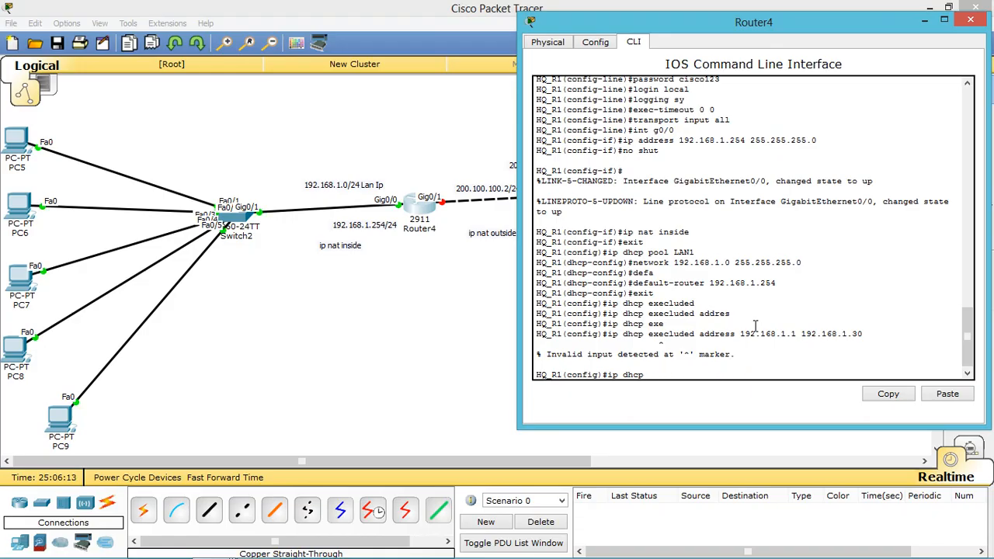
{"action": "type", "text": "?"}
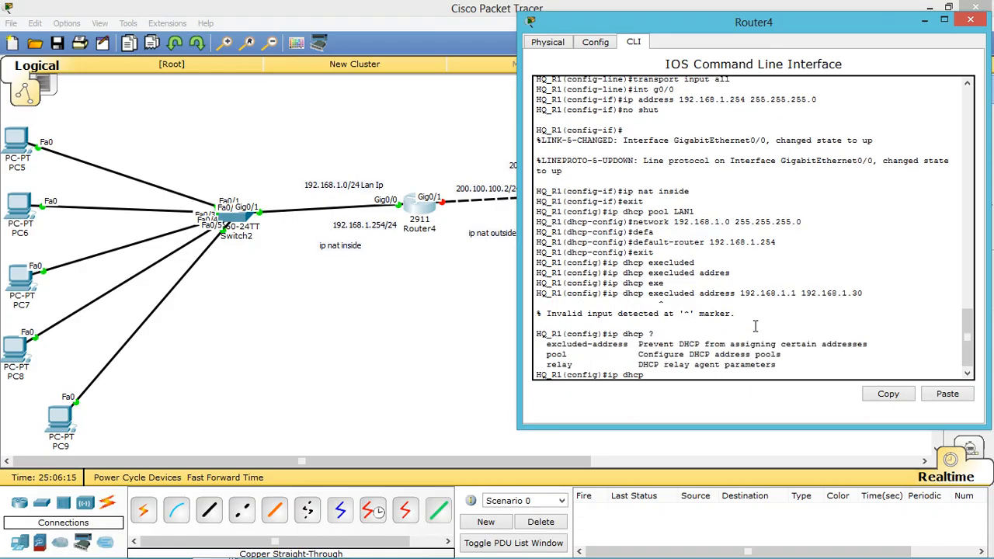
{"action": "type", "text": "exc"}
{"action": "key", "text": "Tab"}
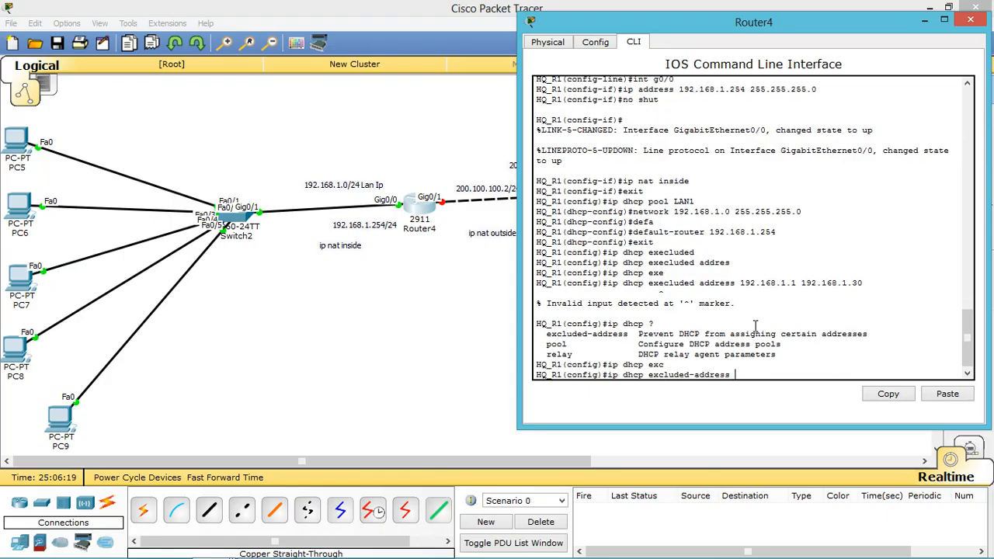
{"action": "type", "text": "192.168.1.1 192.168.1.30"}
{"action": "key", "text": "Return"}
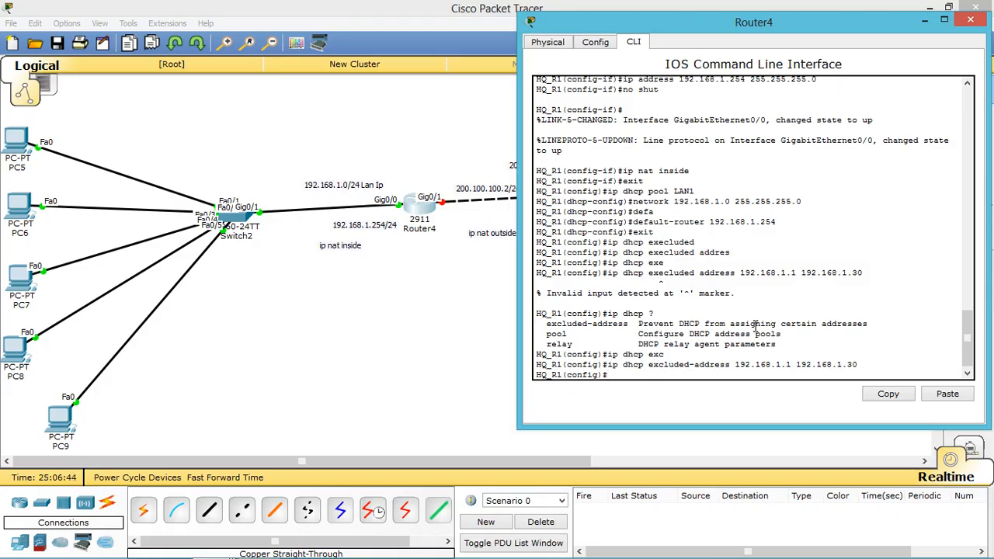
Step: Enter access-list 100 permit ip 192.168.1.0 0.0.0.255 any on Router4
{"action": "left_click_drag", "start_coordinate": [669, 26], "coordinate": [686, 22]}
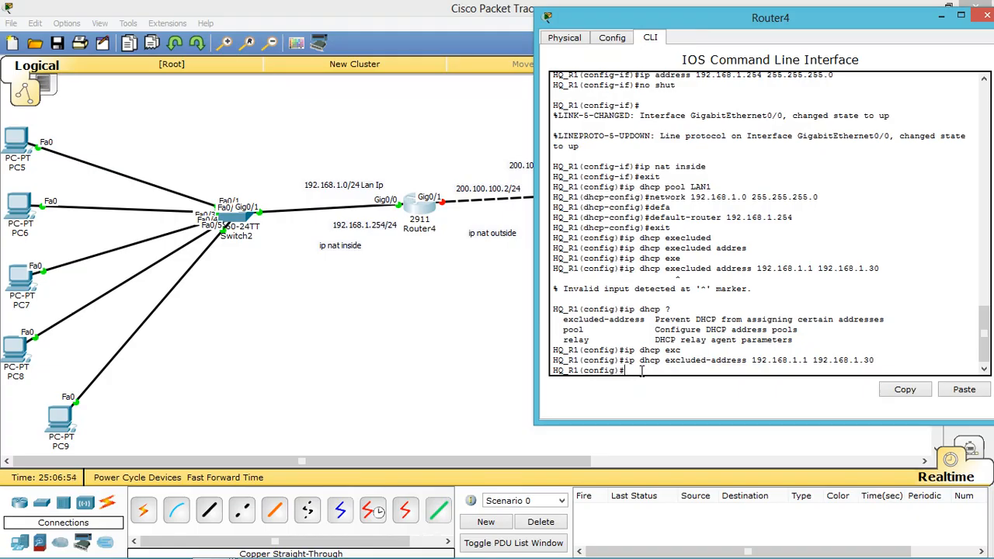
{"action": "type", "text": "access"}
{"action": "key", "text": "Tab"}
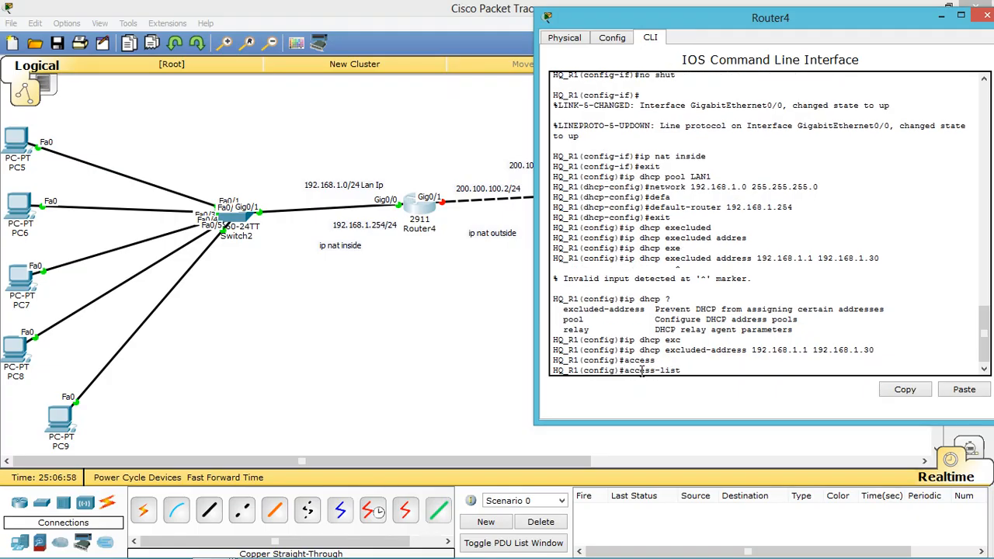
{"action": "type", "text": "100 permit ip 192.168.1"}
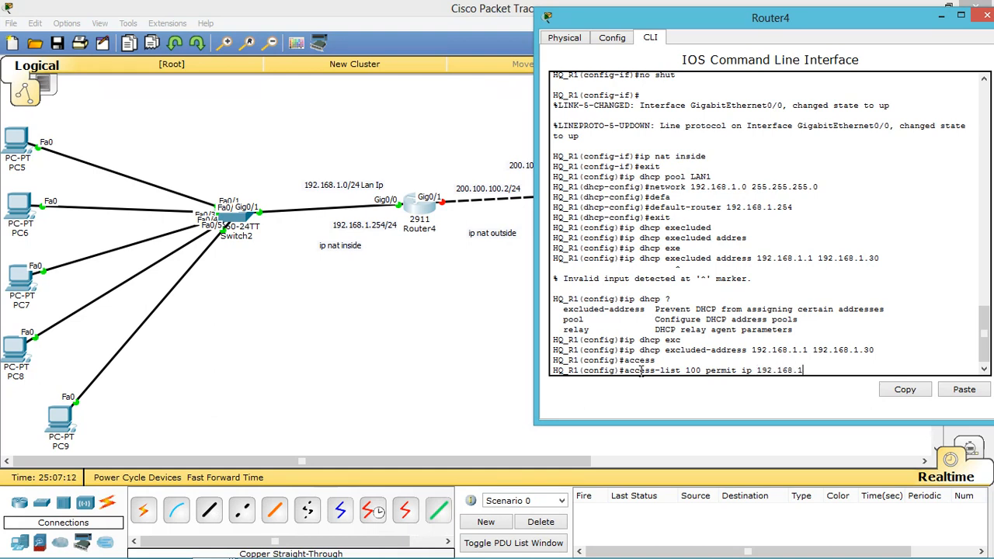
{"action": "type", "text": ".0 0.0.0.255 any"}
{"action": "key", "text": "Return"}
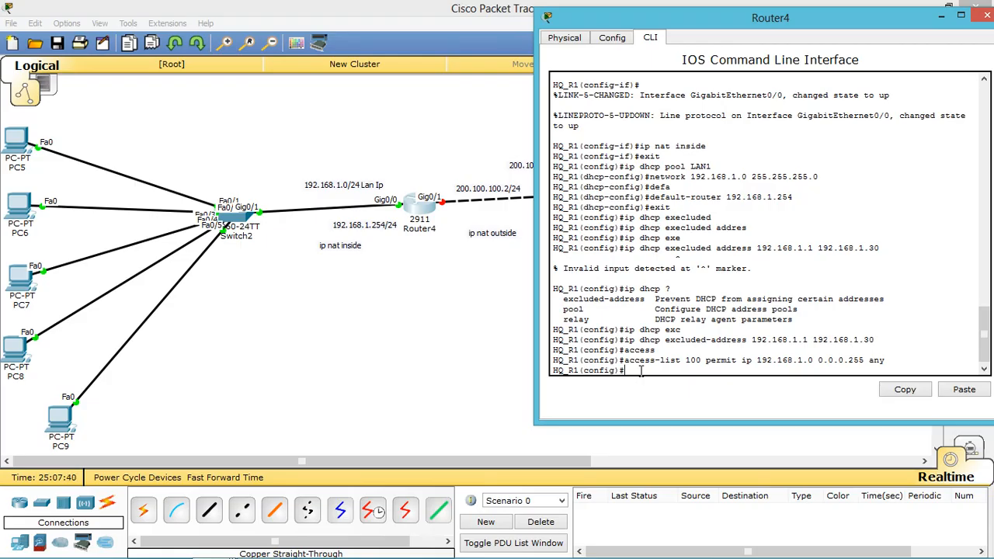
Step: Apply ip nat inside source list 100 interface g0/0 overload, then begin typing the default route
{"action": "type", "text": "ip nat inside source list"}
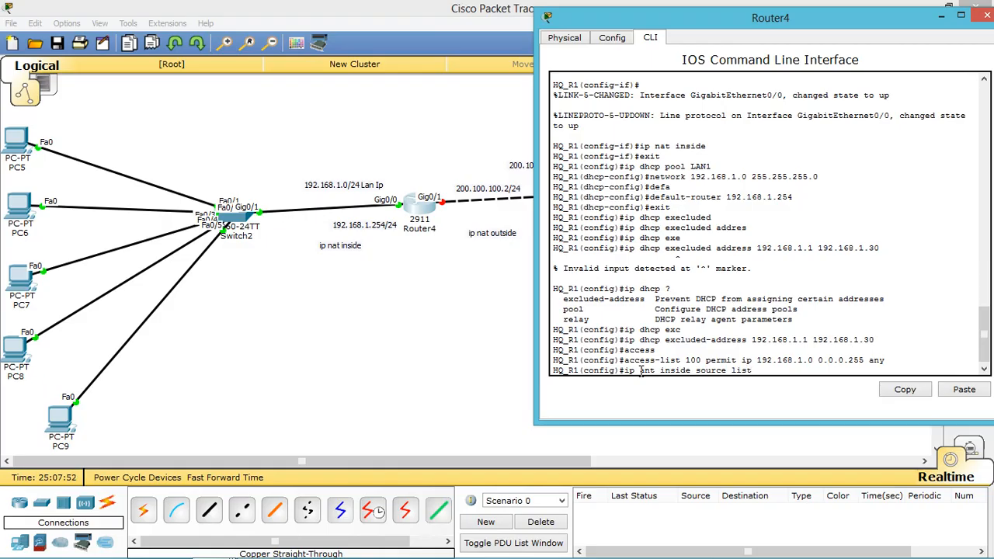
{"action": "type", "text": " 100"}
{"action": "type", "text": "inter"}
{"action": "key", "text": "Tab"}
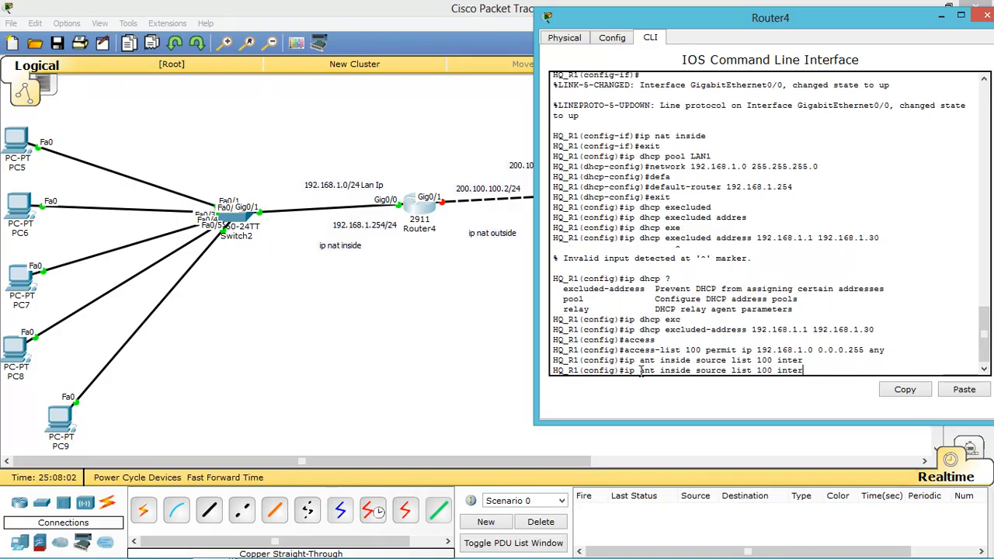
{"action": "type", "text": "face g0/0 ?"}
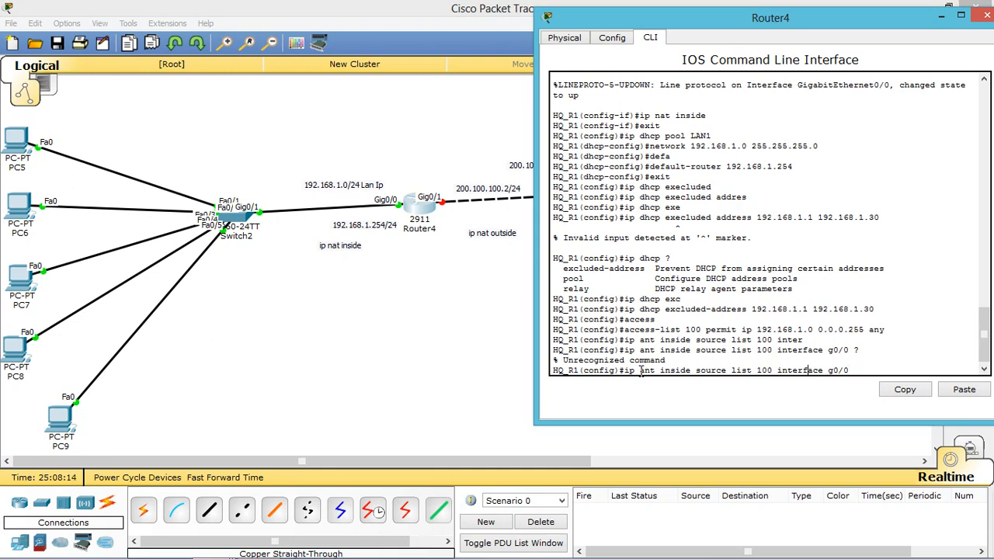
{"action": "key", "text": "Left"}
{"action": "key", "text": "Left"}
{"action": "key", "text": "Left"}
{"action": "key", "text": "Left"}
{"action": "key", "text": "Left"}
{"action": "key", "text": "Left"}
{"action": "key", "text": "Left"}
{"action": "key", "text": "Left"}
{"action": "key", "text": "Left"}
{"action": "key", "text": "Left"}
{"action": "key", "text": "Left"}
{"action": "key", "text": "BackSpace"}
{"action": "key", "text": "BackSpace"}
{"action": "key", "text": "BackSpace"}
{"action": "key", "text": "BackSpace"}
{"action": "type", "text": "nat"}
{"action": "key", "text": "Right"}
{"action": "key", "text": "Right"}
{"action": "key", "text": "Right"}
{"action": "key", "text": "Right"}
{"action": "key", "text": "Right"}
{"action": "key", "text": "Right"}
{"action": "key", "text": "Right"}
{"action": "key", "text": "Right"}
{"action": "key", "text": "Right"}
{"action": "key", "text": "Right"}
{"action": "key", "text": "Right"}
{"action": "key", "text": "Right"}
{"action": "key", "text": "Right"}
{"action": "type", "text": "?"}
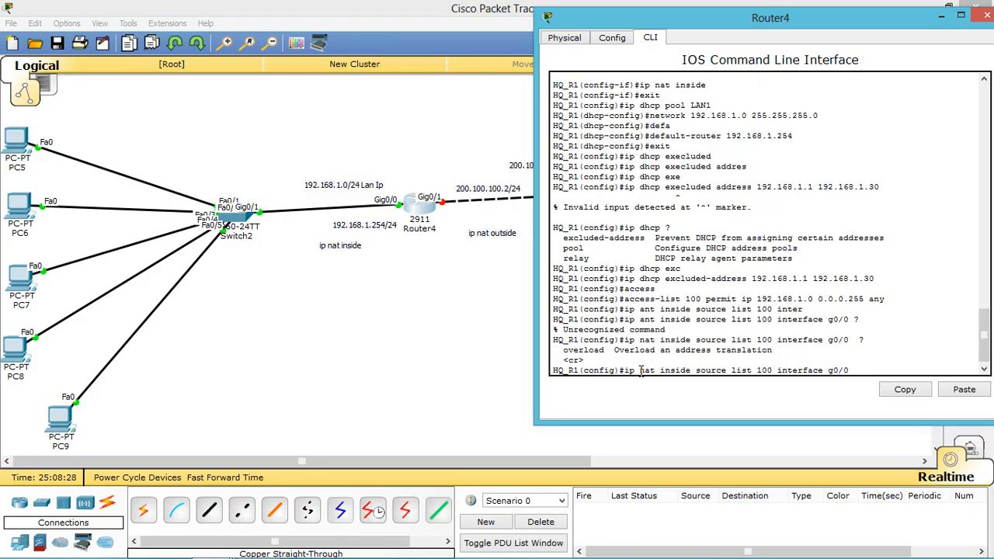
{"action": "type", "text": "overload"}
{"action": "key", "text": "Return"}
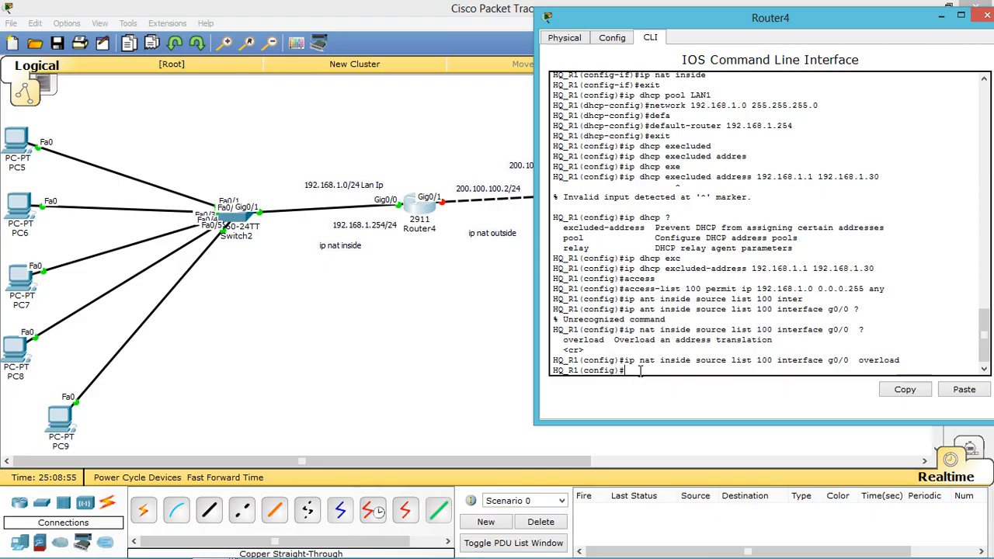
{"action": "type", "text": "i"}
{"action": "type", "text": "p coute"}
{"action": "type", "text": " 0.0."}
{"action": "type", "text": "0.0"}
{"action": "type", "text": " 0.0.0.0"}
{"action": "type", "text": " 200."}
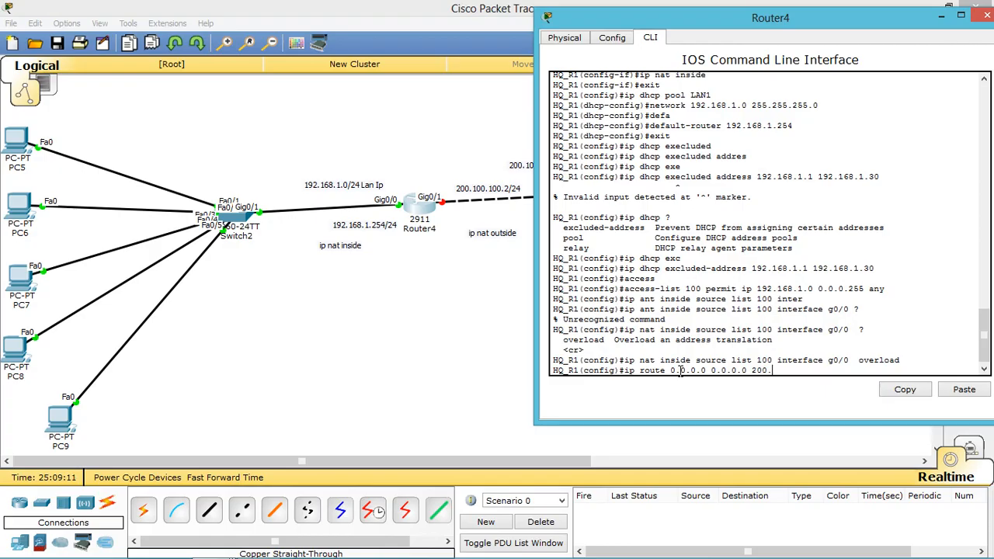
{"action": "type", "text": "100.100.1"}
Step: Add route 0.0.0.0 0.0.0.0 via 200.100.100.1 and save with do wr
{"action": "key", "text": "Return"}
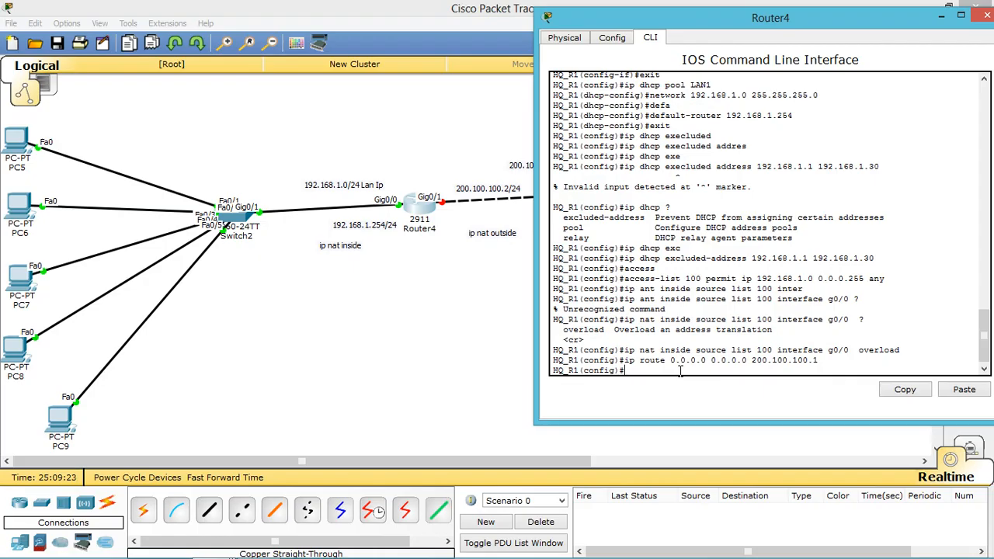
{"action": "type", "text": "do wr"}
{"action": "key", "text": "Return"}
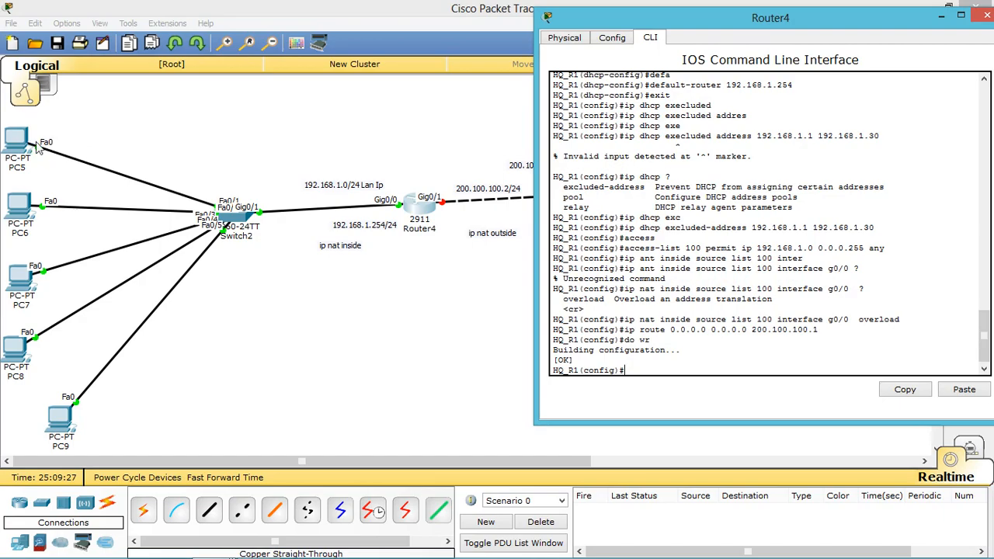
Step: Switch PC5 and PC6 to DHCP in their IP Configuration
{"action": "left_click", "coordinate": [15, 147]}
{"action": "left_click", "coordinate": [16, 147]}
{"action": "left_click", "coordinate": [392, 115]}
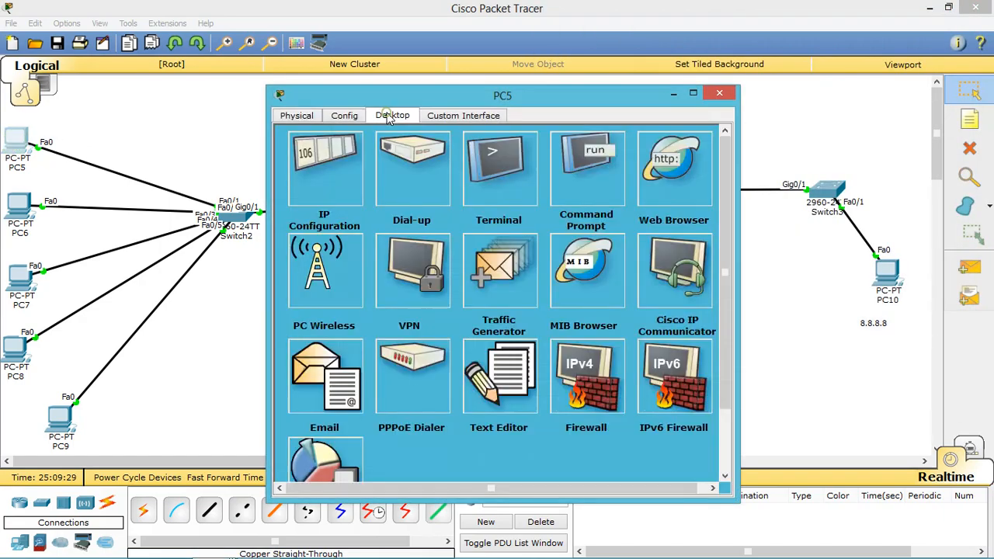
{"action": "left_click", "coordinate": [340, 149]}
{"action": "left_click", "coordinate": [322, 180]}
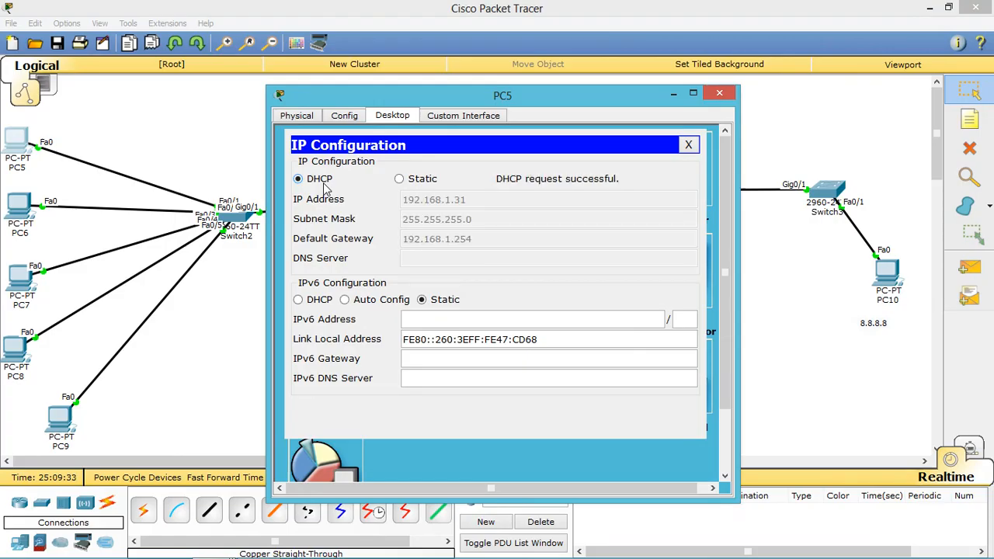
{"action": "left_click", "coordinate": [10, 219]}
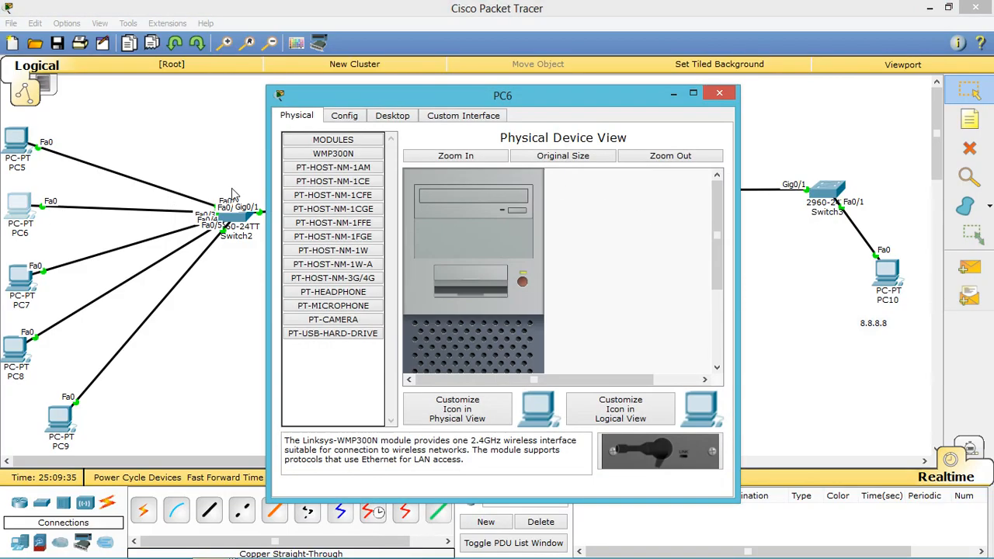
{"action": "left_click", "coordinate": [386, 116]}
{"action": "left_click", "coordinate": [327, 172]}
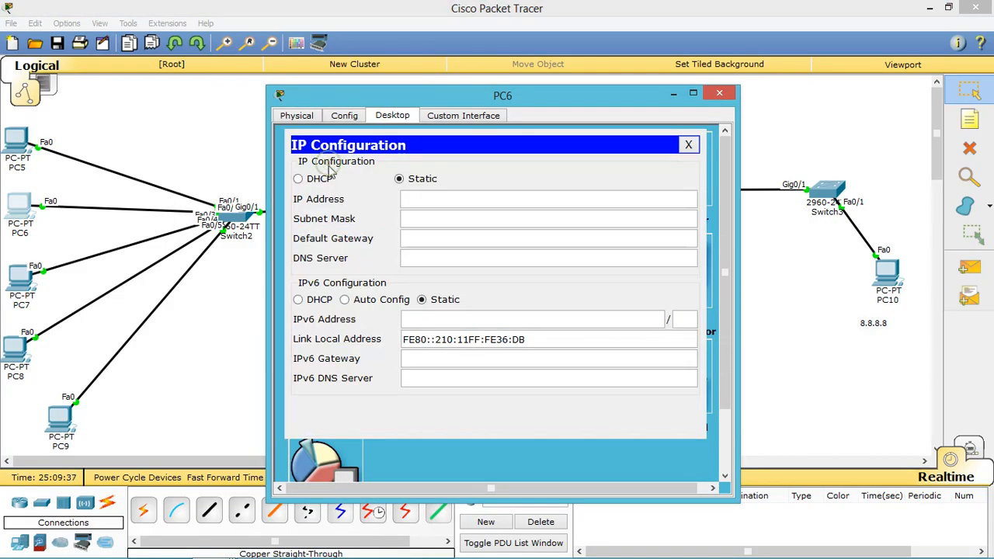
{"action": "left_click", "coordinate": [318, 181]}
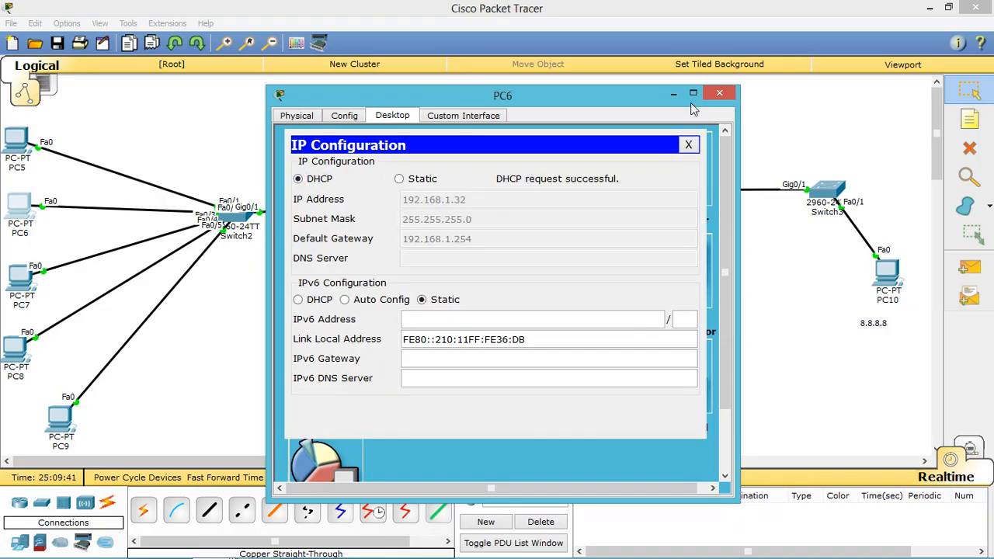
{"action": "left_click", "coordinate": [674, 94]}
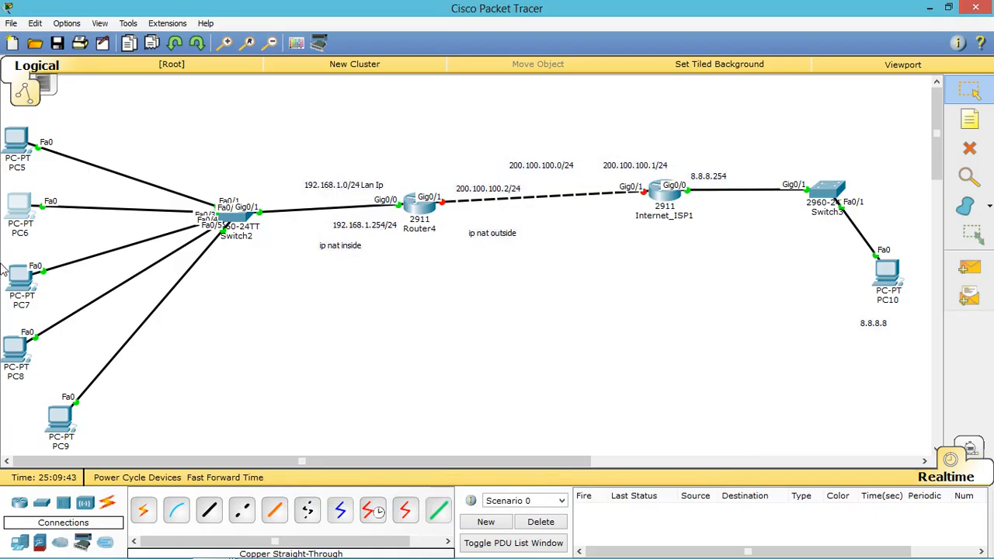
Step: Switch PC7 and PC8 to DHCP and confirm their leases succeed
{"action": "left_click", "coordinate": [24, 277]}
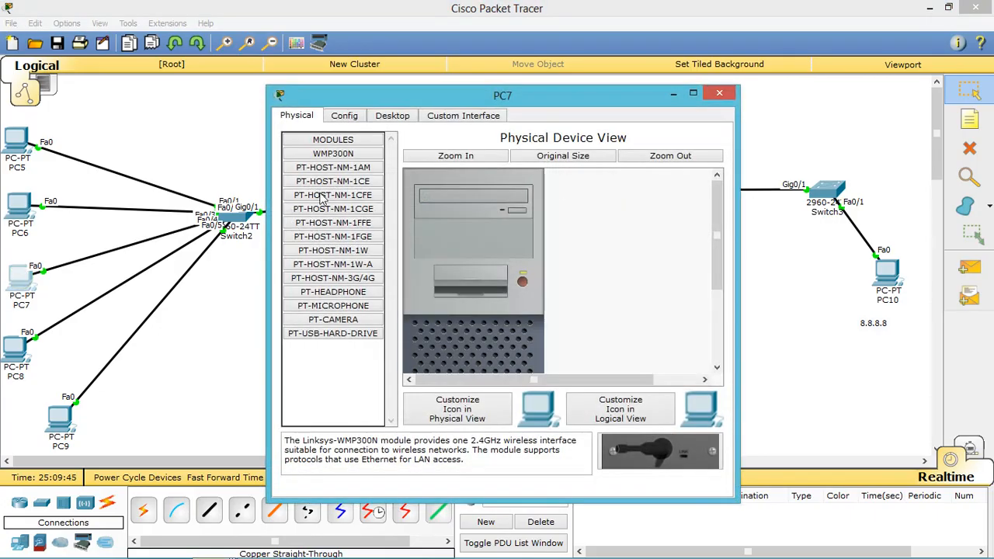
{"action": "left_click", "coordinate": [384, 116]}
{"action": "left_click", "coordinate": [344, 153]}
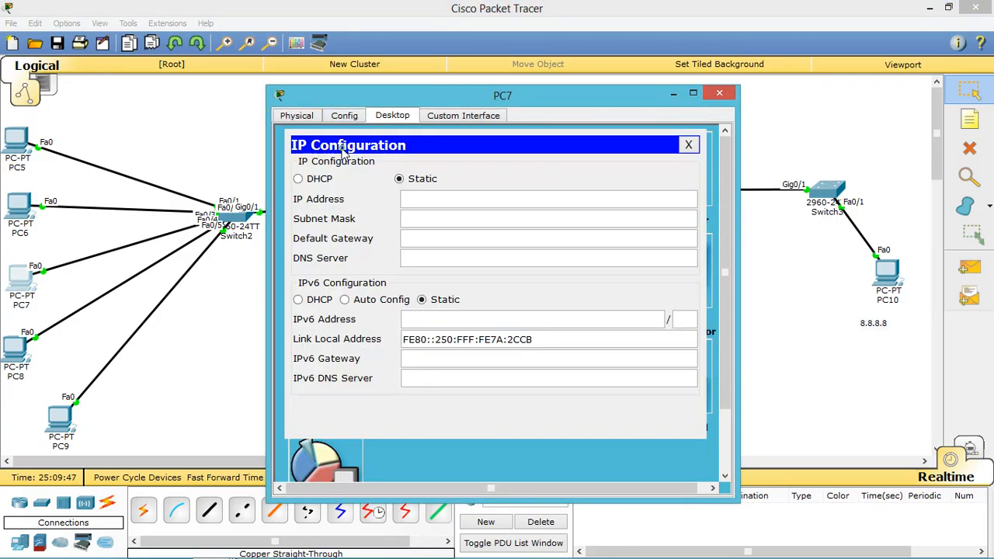
{"action": "left_click", "coordinate": [321, 182]}
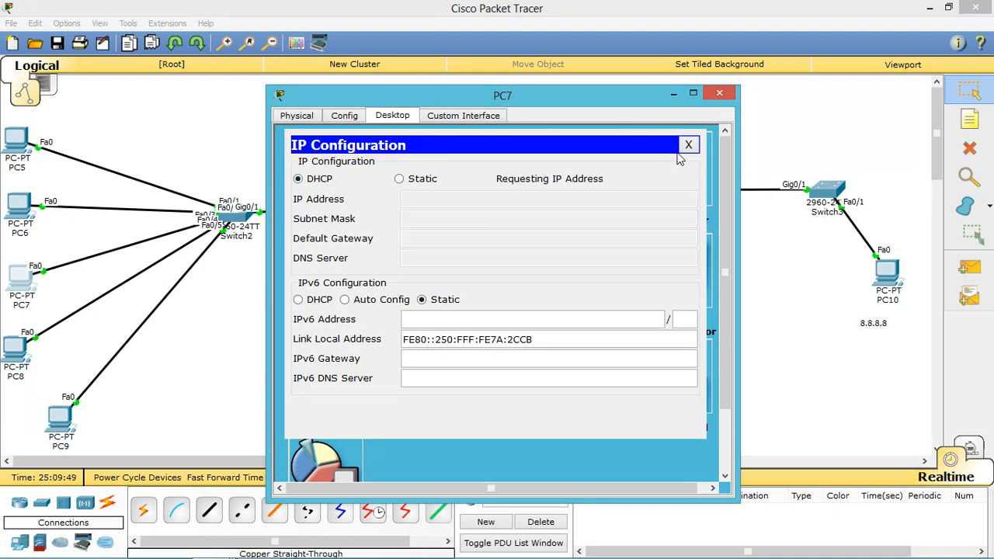
{"action": "left_click", "coordinate": [673, 94]}
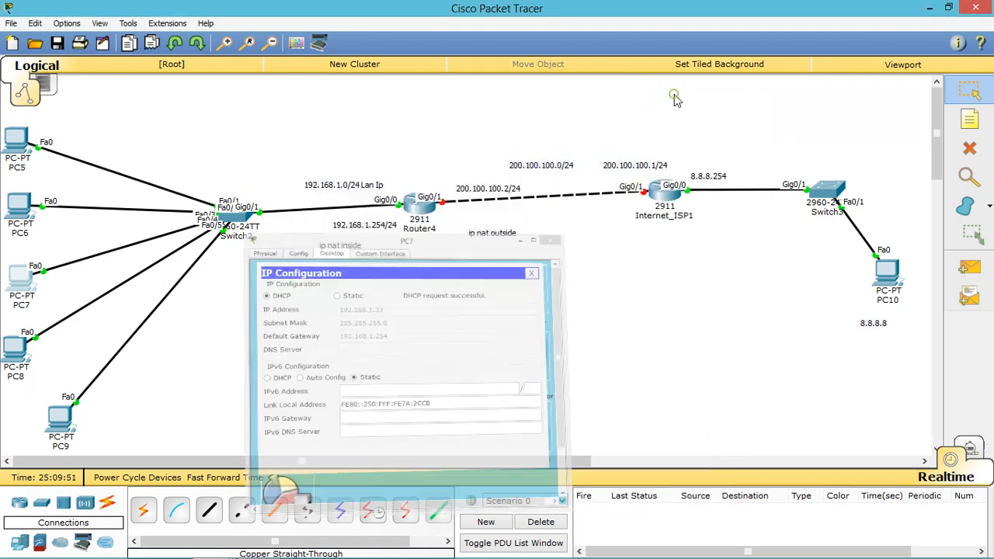
{"action": "left_click", "coordinate": [14, 349]}
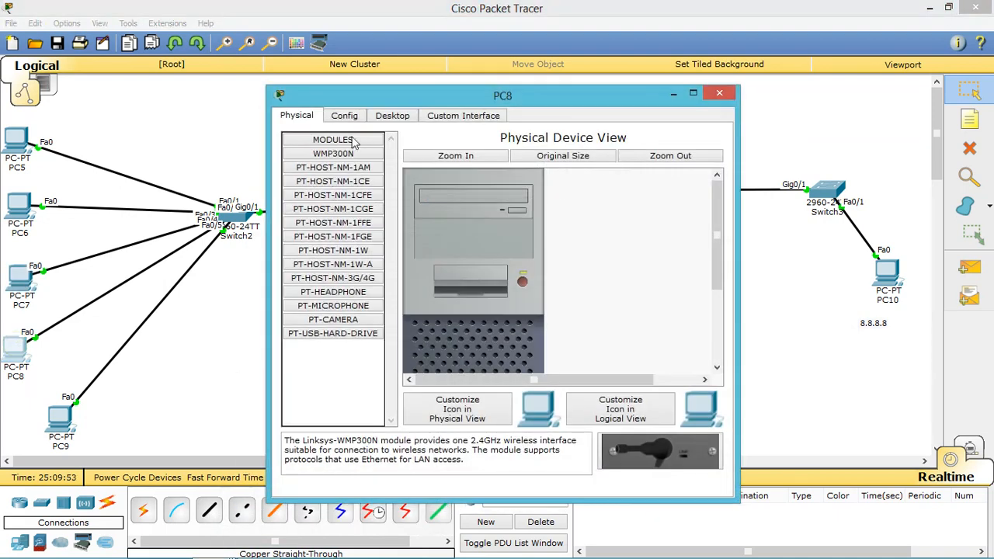
{"action": "left_click", "coordinate": [390, 117]}
{"action": "left_click", "coordinate": [320, 180]}
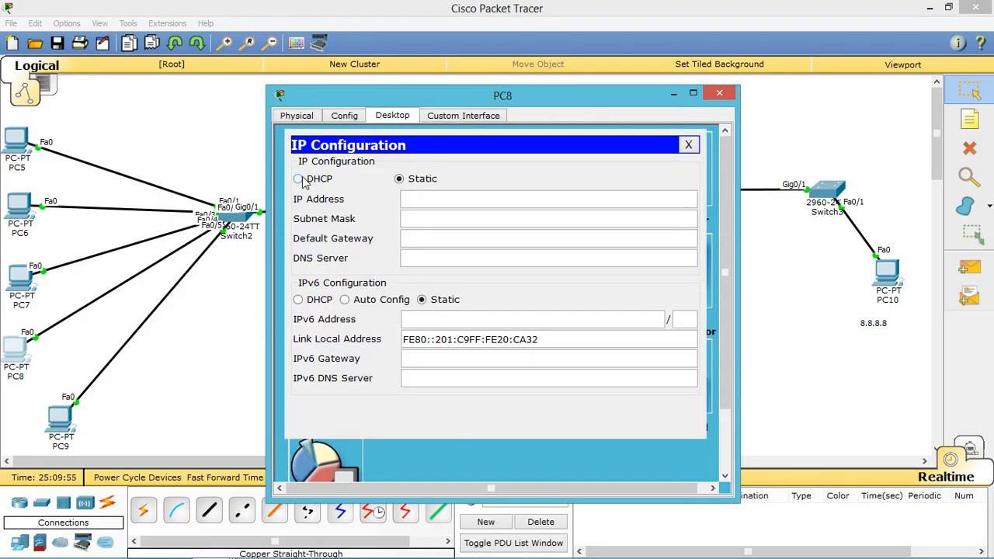
{"action": "left_click", "coordinate": [298, 179]}
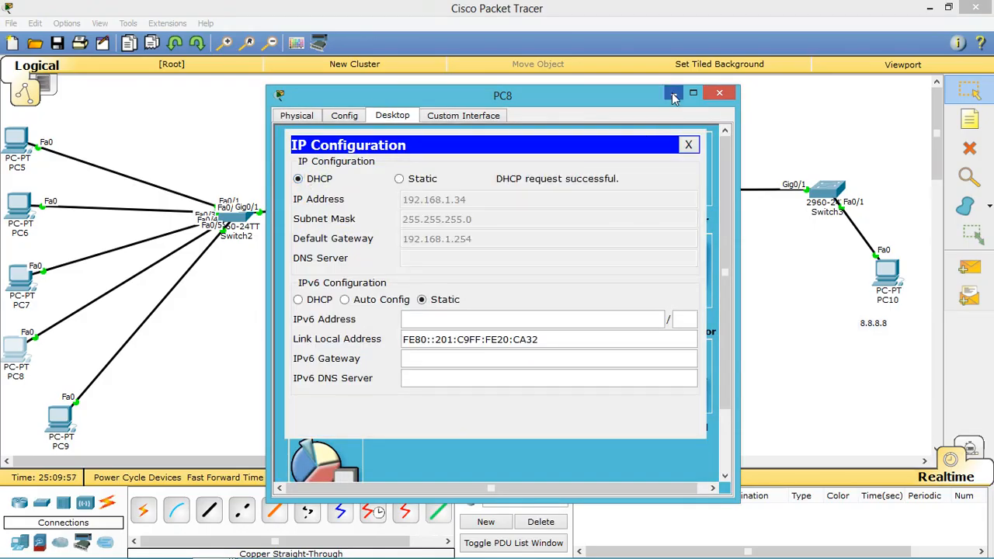
{"action": "left_click", "coordinate": [674, 97]}
Step: Switch PC9 to DHCP and close its window once the request succeeds
{"action": "left_click", "coordinate": [72, 416]}
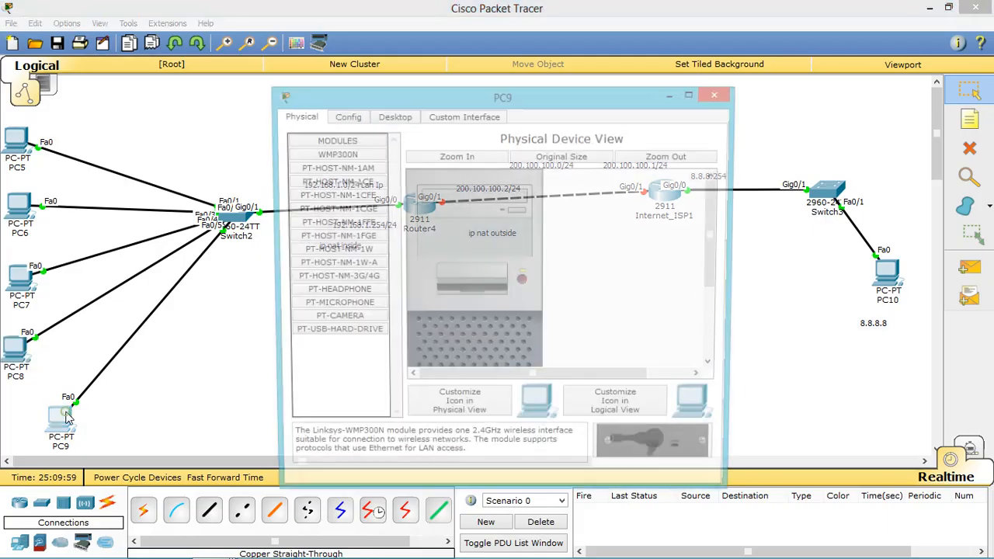
{"action": "left_click", "coordinate": [392, 117]}
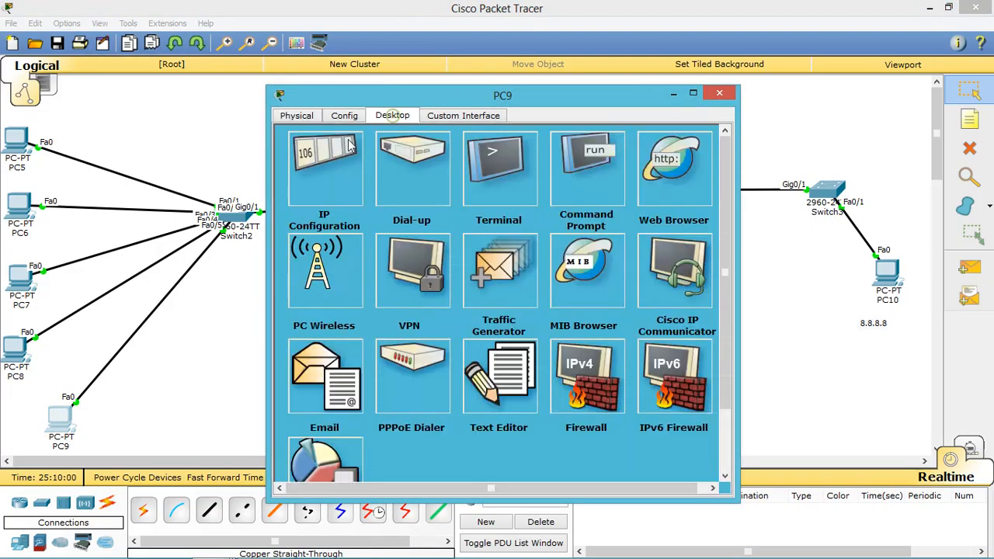
{"action": "left_click", "coordinate": [339, 154]}
{"action": "left_click", "coordinate": [299, 179]}
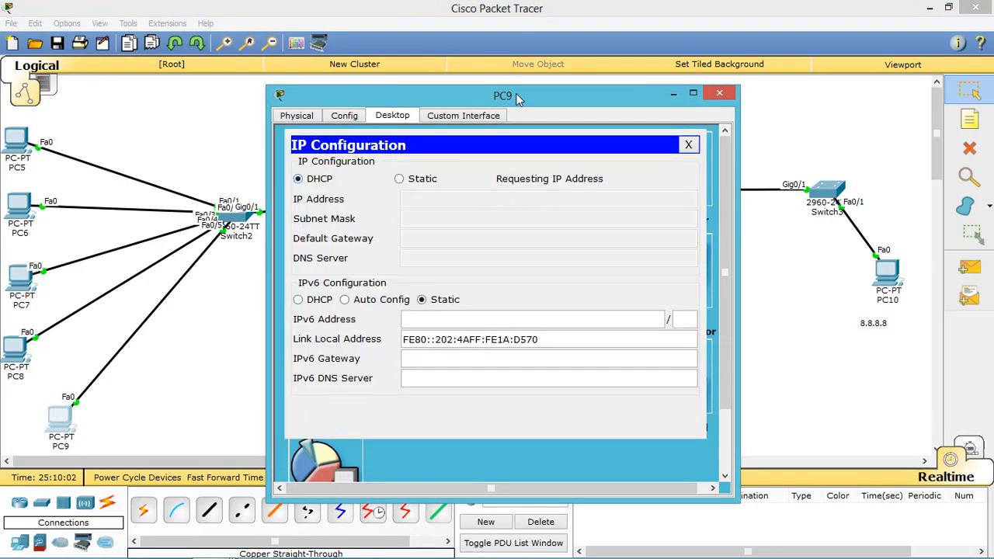
{"action": "left_click", "coordinate": [720, 97]}
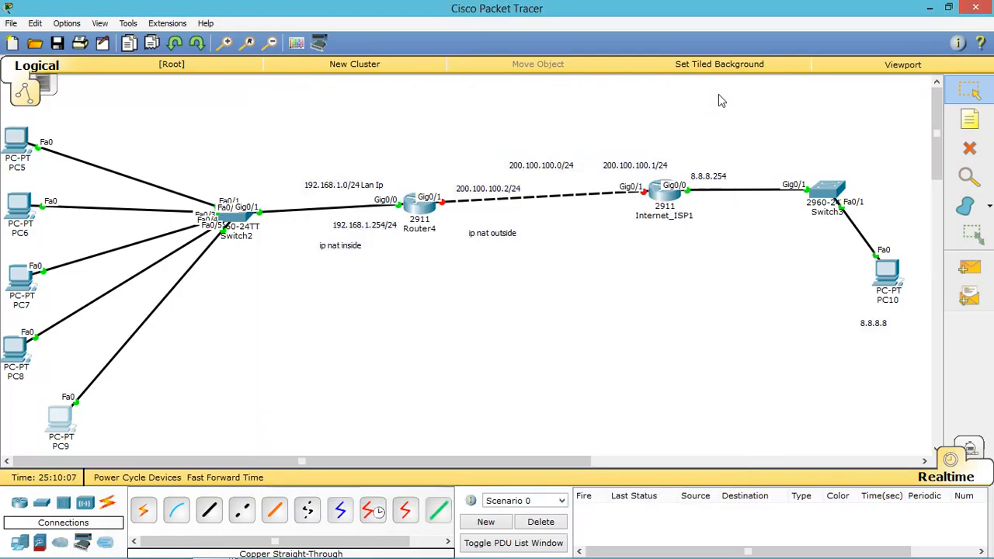
Step: Review Router4's running configuration with do show run, noting g0/1 is unconfigured
{"action": "left_click_drag", "start_coordinate": [632, 107], "coordinate": [459, 243]}
{"action": "left_click", "coordinate": [437, 209]}
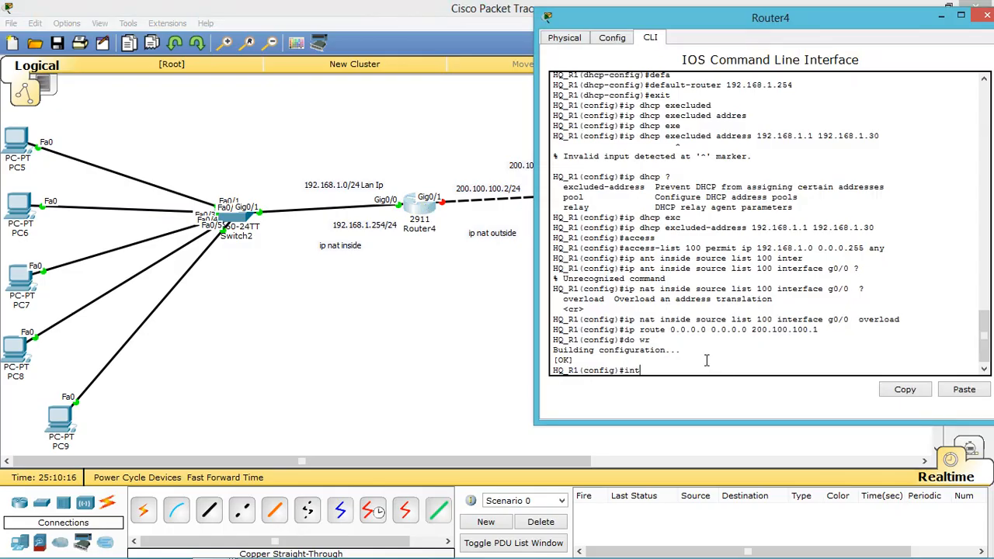
{"action": "key", "text": "BackSpace"}
{"action": "type", "text": "do show run"}
{"action": "key", "text": "Return"}
{"action": "key", "text": "Return"}
{"action": "key", "text": "Return"}
{"action": "key", "text": "Return"}
{"action": "key", "text": "Return"}
{"action": "key", "text": "Return"}
{"action": "key", "text": "Return"}
{"action": "key", "text": "Return"}
{"action": "key", "text": "Return"}
{"action": "key", "text": "Return"}
{"action": "key", "text": "Return"}
{"action": "key", "text": "Return"}
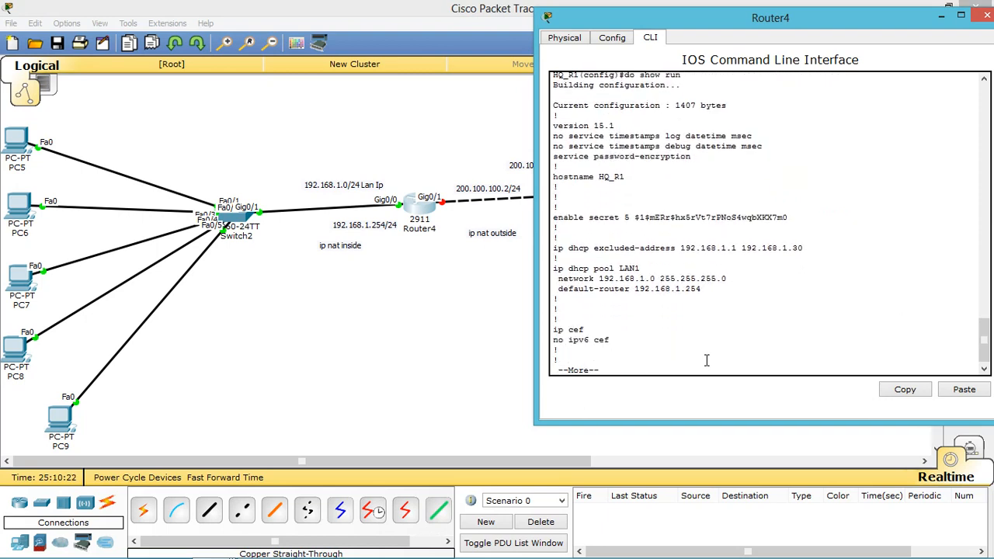
{"action": "key", "text": "Return"}
{"action": "key", "text": "Return"}
{"action": "key", "text": "Return"}
{"action": "key", "text": "Return"}
{"action": "key", "text": "Return"}
{"action": "key", "text": "Return"}
{"action": "key", "text": "Return"}
{"action": "key", "text": "Return"}
{"action": "key", "text": "Return"}
{"action": "key", "text": "Return"}
{"action": "key", "text": "Return"}
{"action": "key", "text": "Return"}
{"action": "key", "text": "Return"}
{"action": "key", "text": "Return"}
{"action": "key", "text": "Return"}
{"action": "key", "text": "Return"}
{"action": "key", "text": "Return"}
{"action": "key", "text": "Return"}
{"action": "key", "text": "Return"}
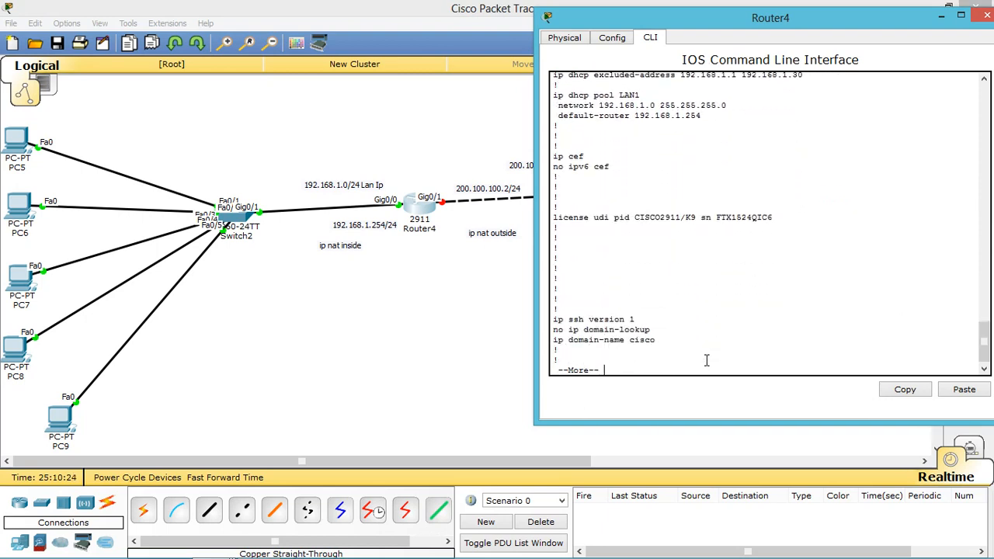
{"action": "key", "text": "Return"}
{"action": "key", "text": "Return"}
{"action": "key", "text": "Return"}
{"action": "key", "text": "Return"}
{"action": "key", "text": "Return"}
{"action": "key", "text": "Return"}
{"action": "key", "text": "Return"}
{"action": "key", "text": "Return"}
{"action": "key", "text": "Return"}
{"action": "key", "text": "Return"}
{"action": "key", "text": "Return"}
{"action": "key", "text": "Return"}
{"action": "key", "text": "Return"}
{"action": "key", "text": "Return"}
{"action": "key", "text": "Return"}
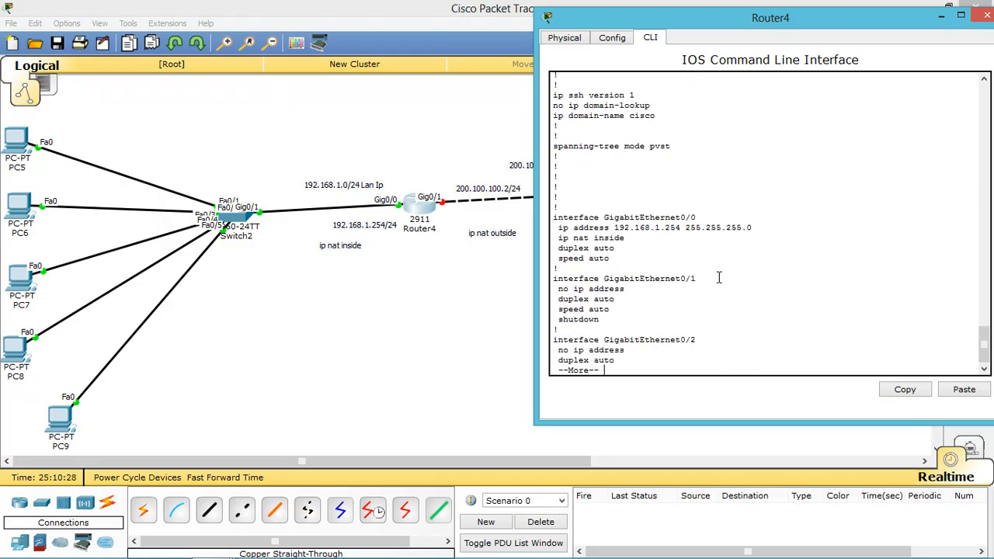
{"action": "left_click_drag", "start_coordinate": [714, 277], "coordinate": [578, 298]}
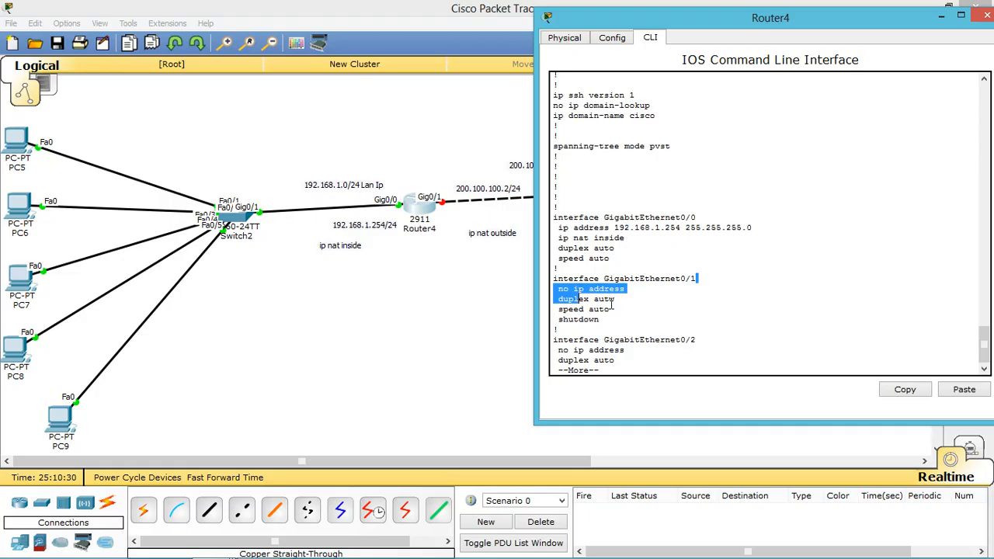
{"action": "left_click", "coordinate": [634, 351]}
{"action": "key", "text": "ctrl+c"}
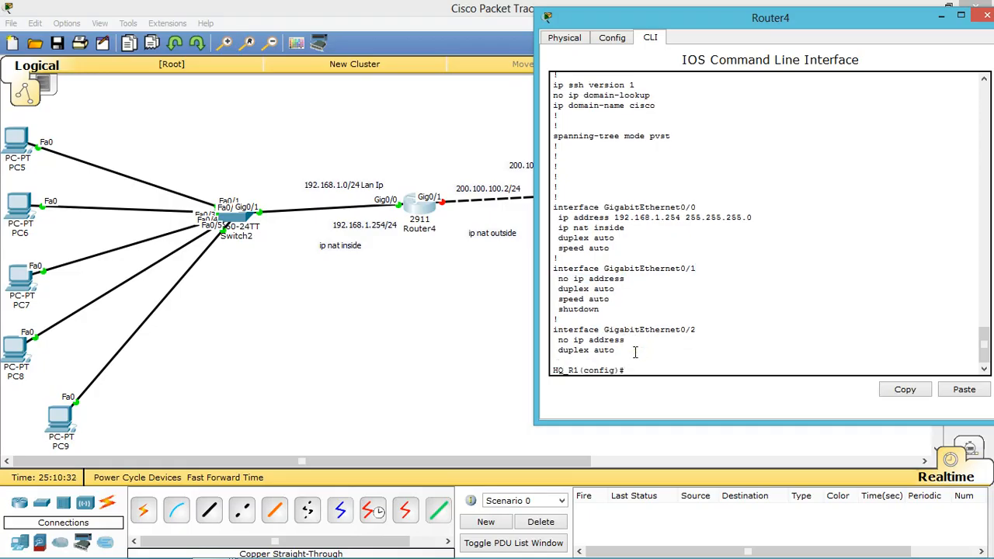
Step: Enter interface g0/1 and type its address 200.100.100.2 255.255.255.0
{"action": "type", "text": "int g0/1"}
{"action": "key", "text": "Return"}
{"action": "type", "text": "ip"}
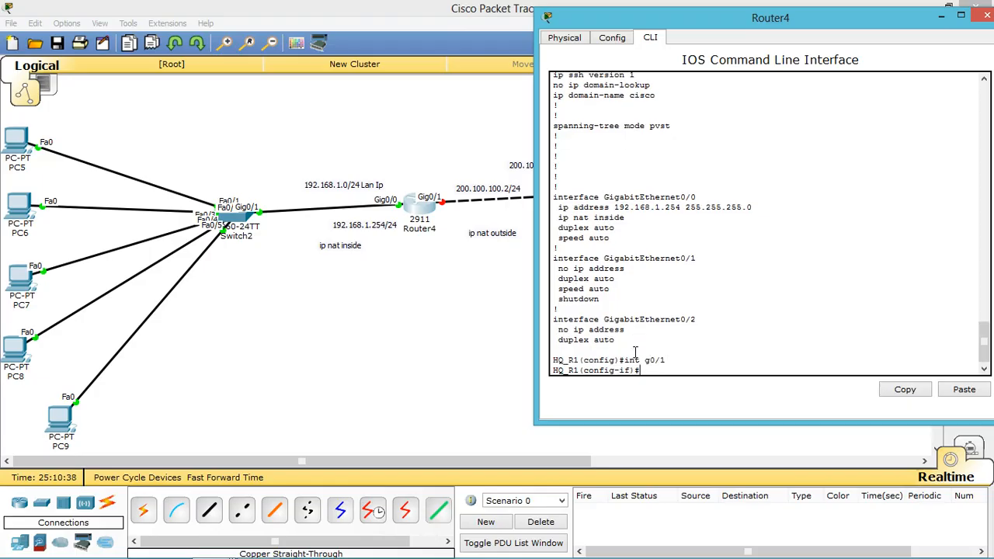
{"action": "type", "text": " address 200.100.100.2 255.255.255."}
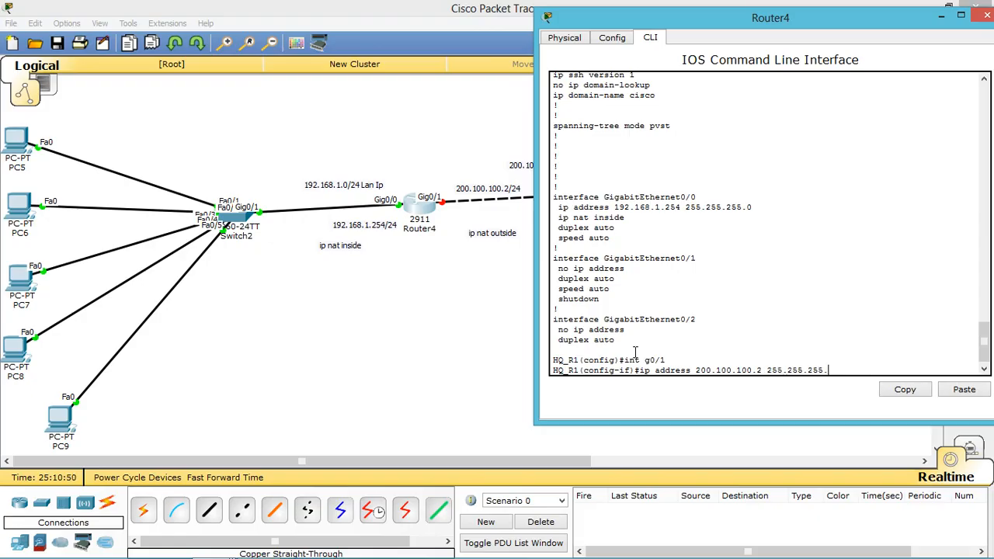
{"action": "type", "text": "0"}
Step: Apply 200.100.100.2/24 on g0/1, enable it with no shut, and set ip nat outside
{"action": "key", "text": "Return"}
{"action": "type", "text": "no "}
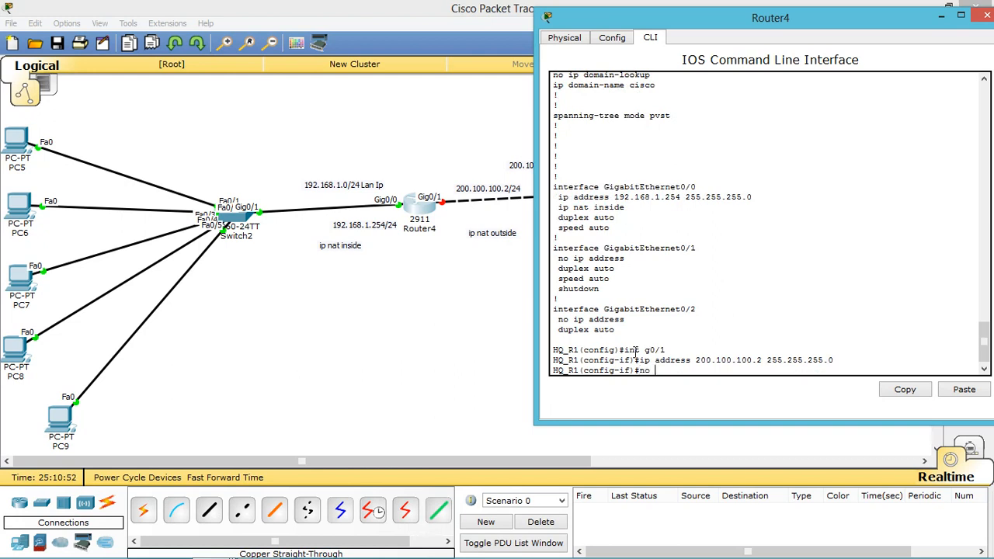
{"action": "type", "text": "shut"}
{"action": "key", "text": "Return"}
{"action": "key", "text": "Return"}
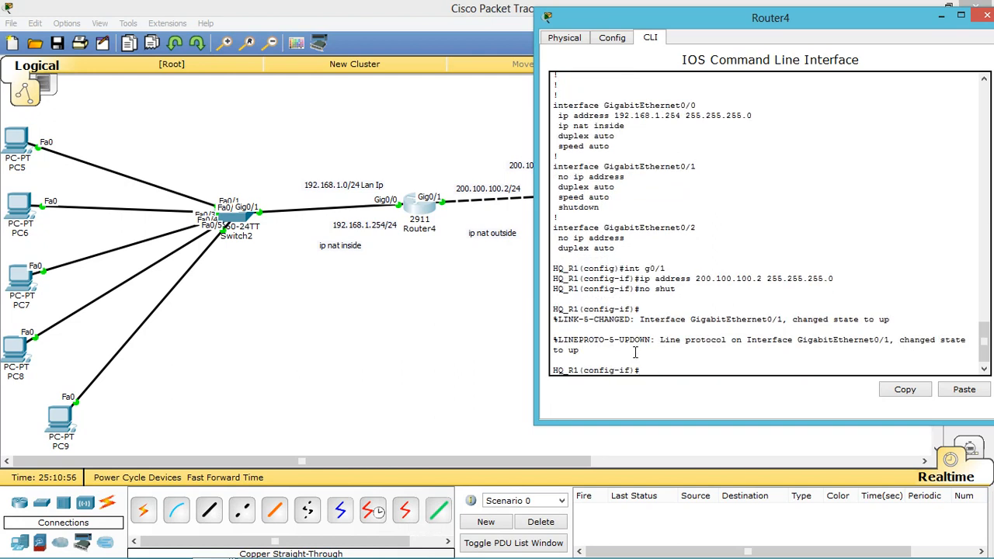
{"action": "left_click", "coordinate": [461, 150]}
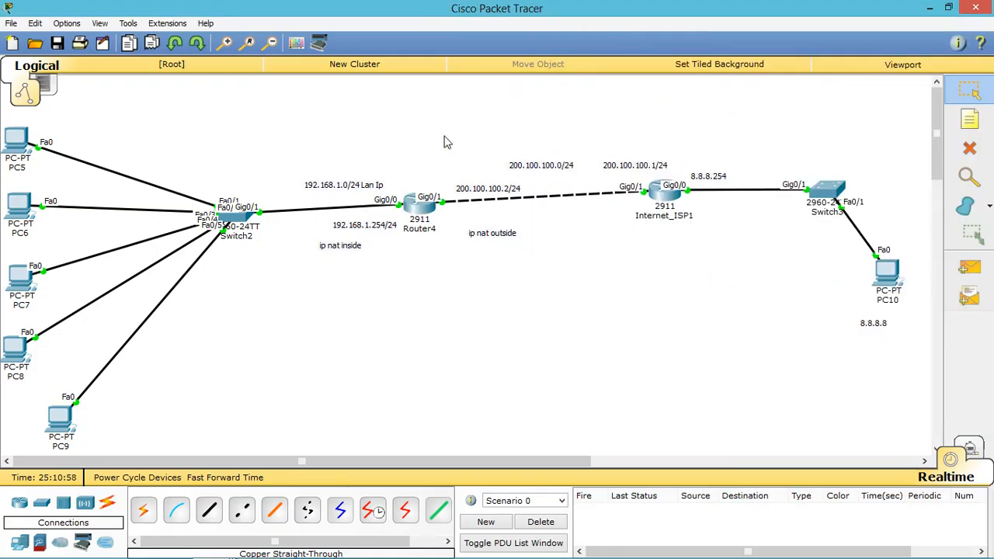
{"action": "left_click_drag", "start_coordinate": [444, 135], "coordinate": [613, 294]}
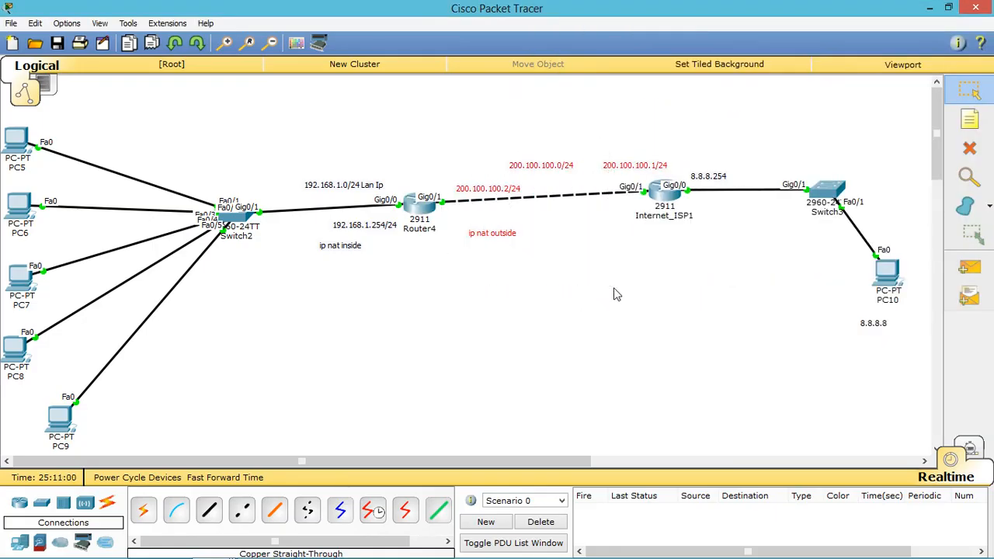
{"action": "left_click", "coordinate": [427, 217]}
{"action": "type", "text": "ip na"}
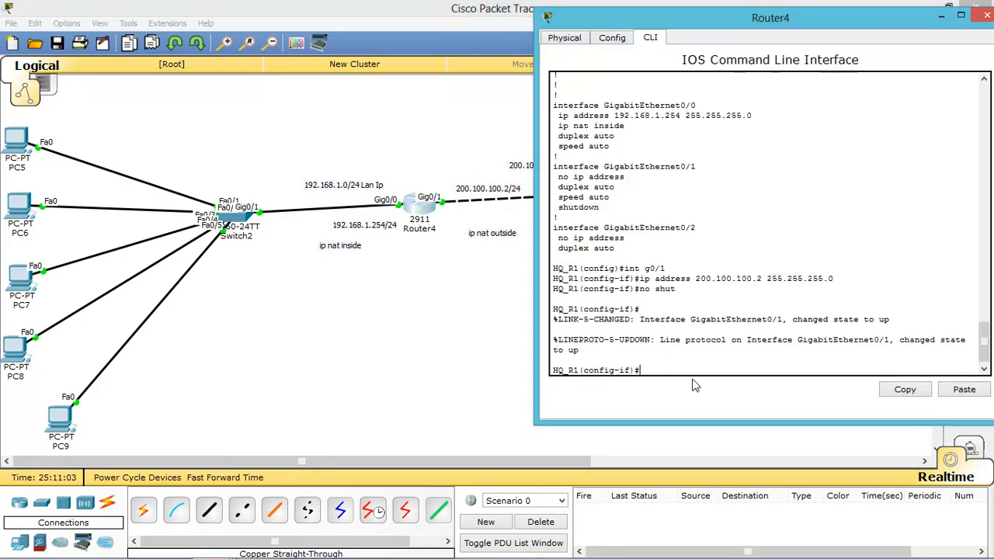
{"action": "type", "text": "t outside"}
{"action": "key", "text": "Return"}
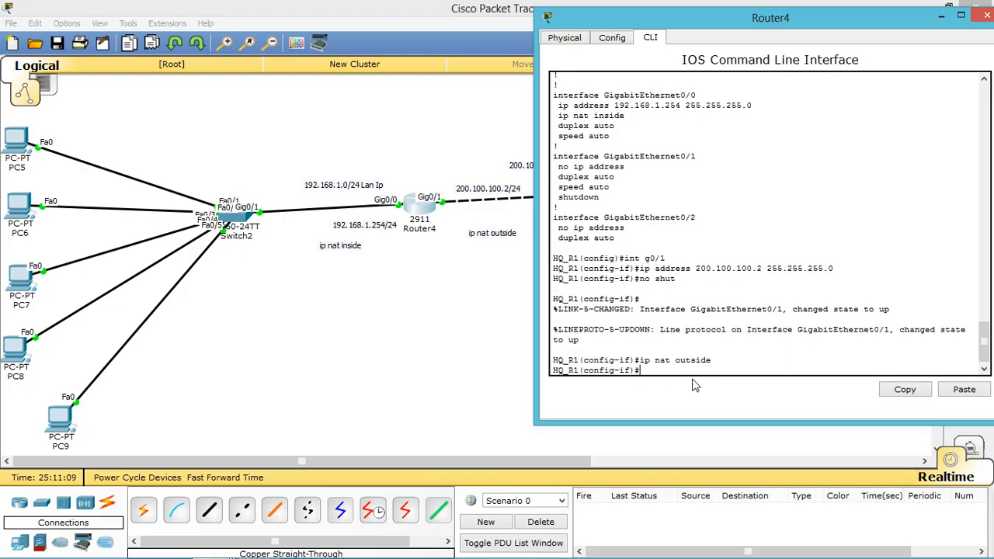
Step: Save the configuration, exit config mode, and run show ip nat translations
{"action": "type", "text": "do wr"}
{"action": "key", "text": "Return"}
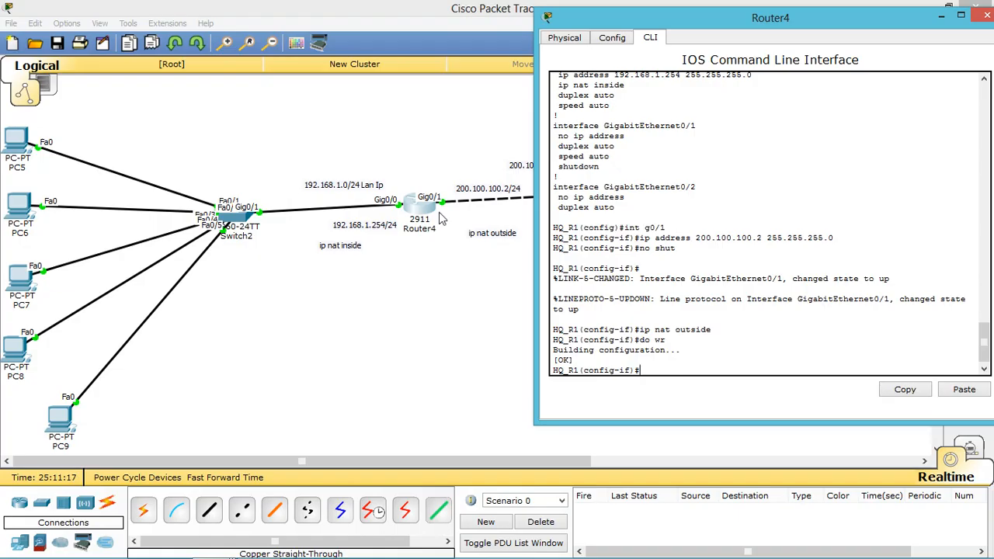
{"action": "type", "text": "end"}
{"action": "key", "text": "Return"}
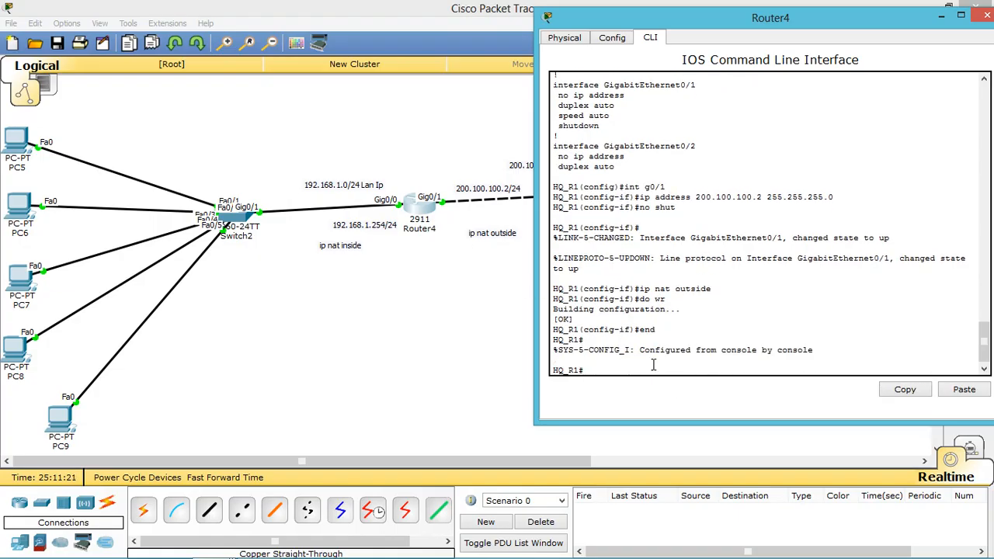
{"action": "type", "text": "show ip nat translations"}
{"action": "key", "text": "Return"}
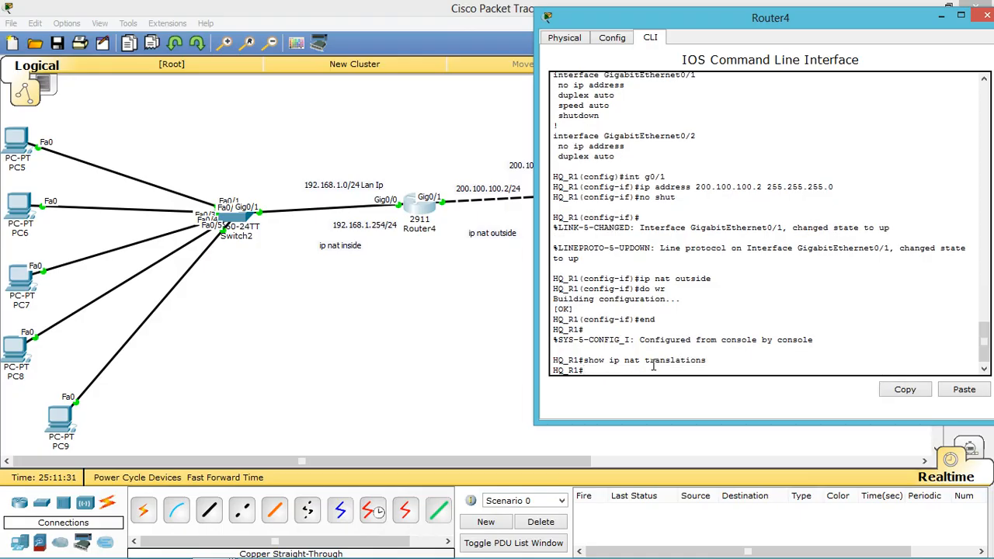
Step: Run ping 8.8.8.254 from PC5's command prompt
{"action": "left_click", "coordinate": [27, 147]}
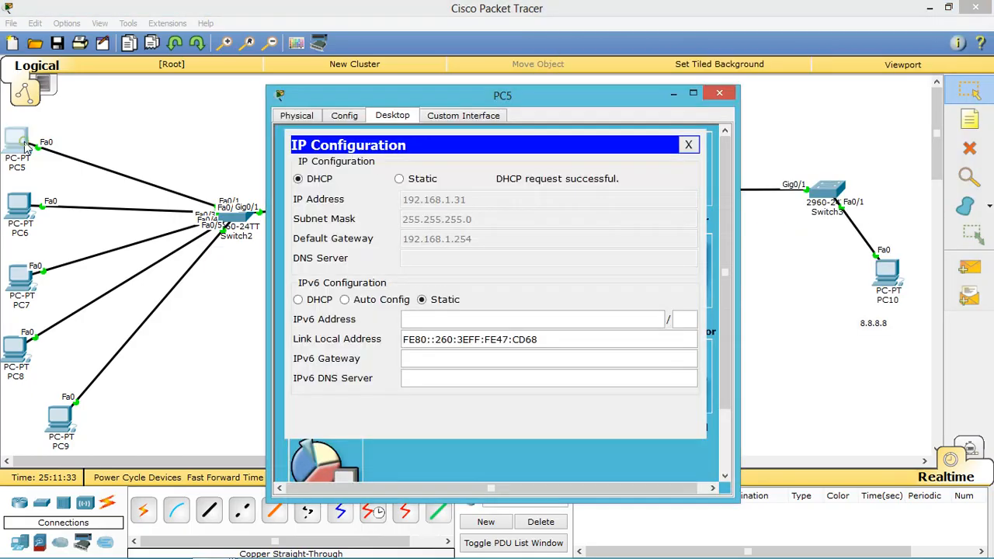
{"action": "left_click", "coordinate": [688, 146]}
{"action": "left_click", "coordinate": [587, 183]}
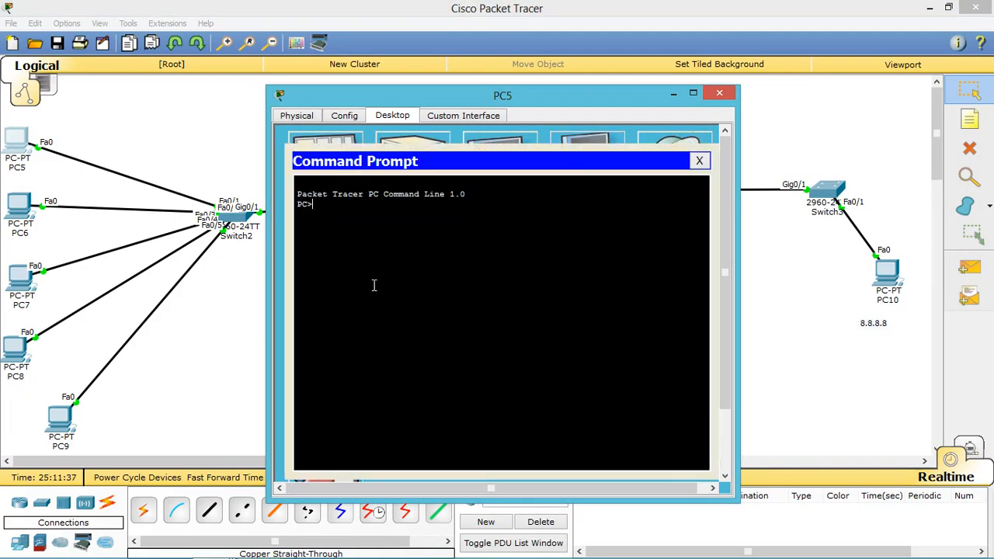
{"action": "type", "text": "ping 8.8.8."}
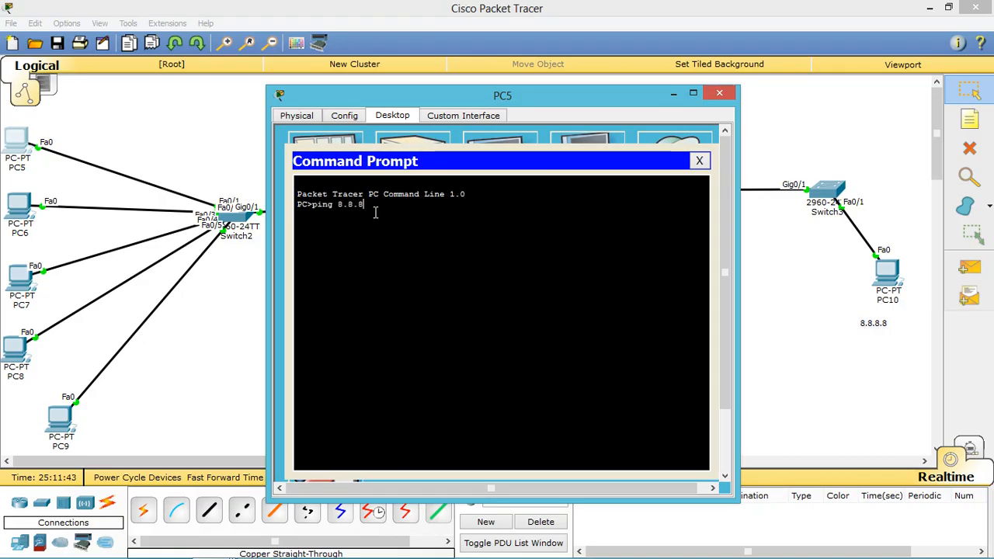
{"action": "type", "text": "254"}
{"action": "key", "text": "Return"}
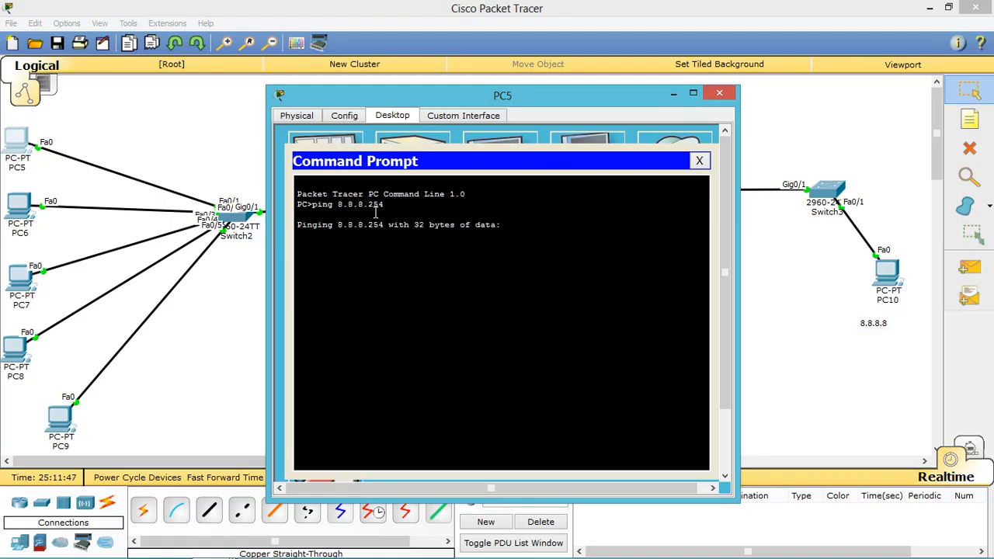
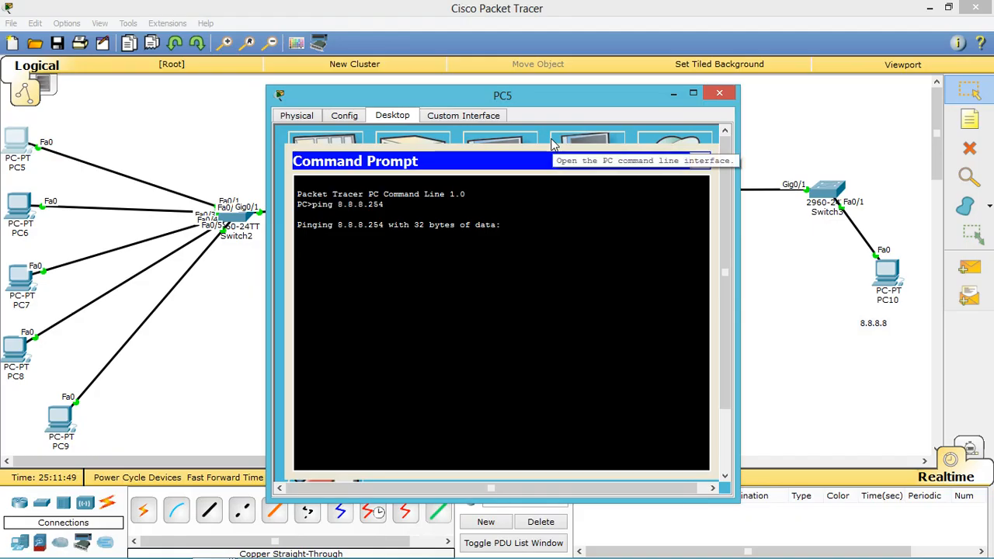
Step: Ping 8.8.8.8 from PC5 by editing the recalled ping command, then return to the topology
{"action": "left_click", "coordinate": [673, 93]}
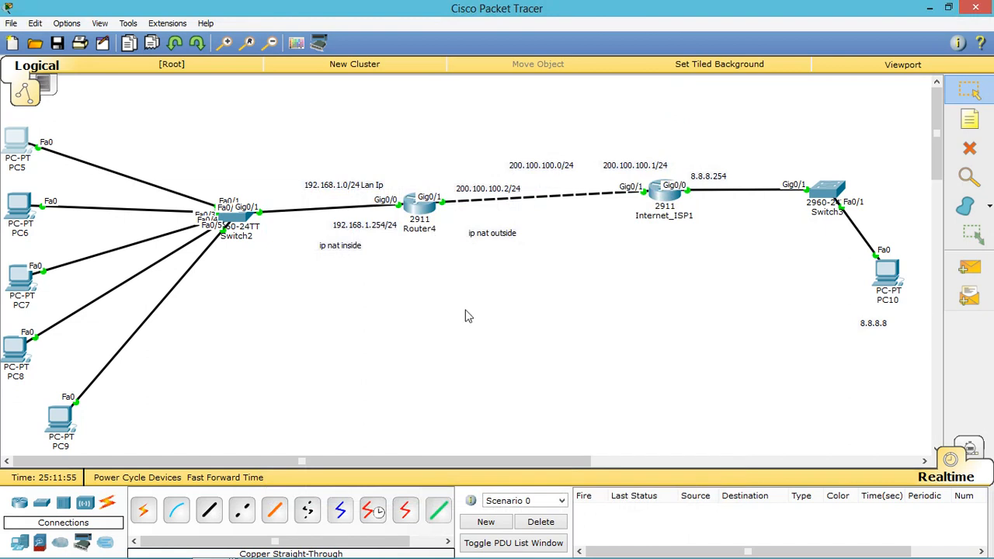
{"action": "left_click", "coordinate": [20, 137]}
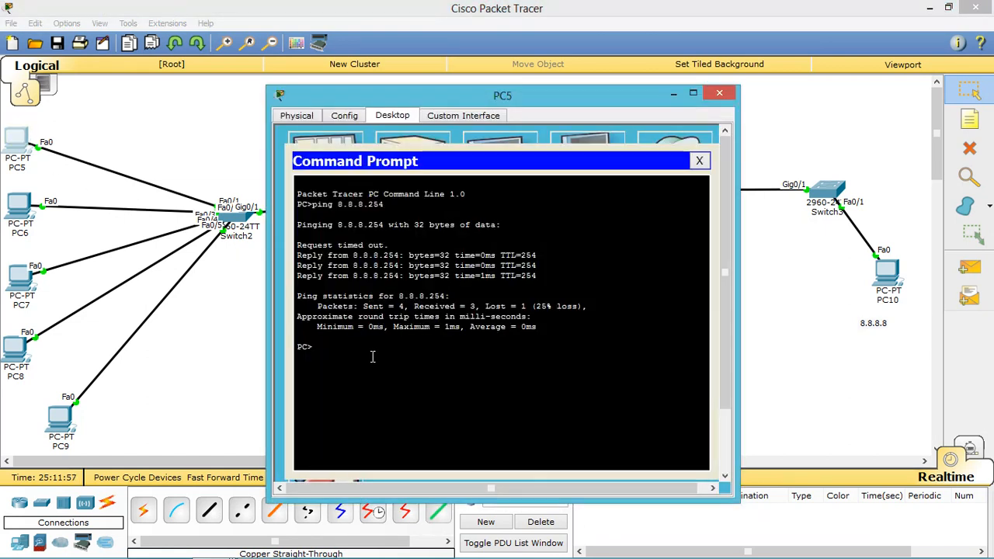
{"action": "key", "text": "Up"}
{"action": "key", "text": "BackSpace"}
{"action": "key", "text": "BackSpace"}
{"action": "key", "text": "BackSpace"}
{"action": "type", "text": "8"}
{"action": "key", "text": "Return"}
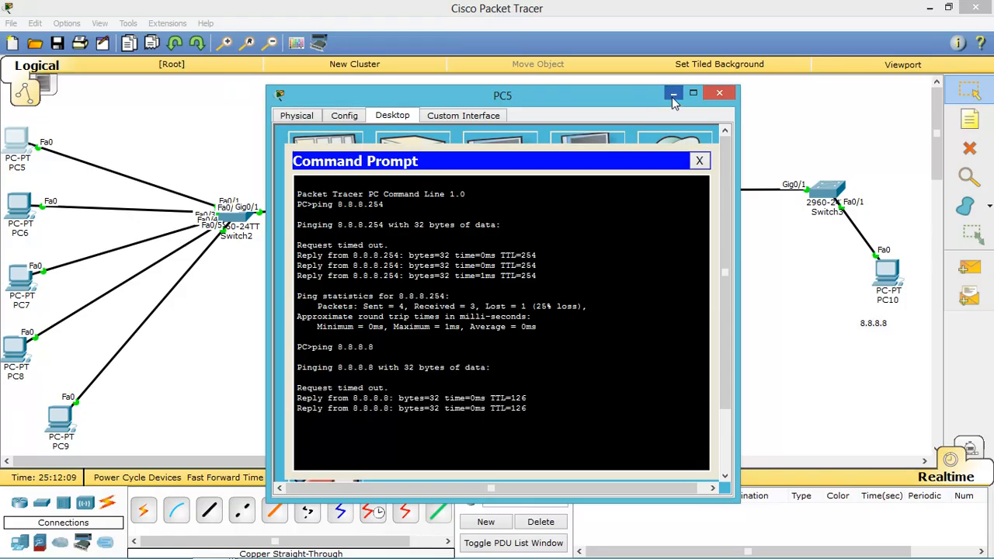
{"action": "left_click", "coordinate": [671, 97]}
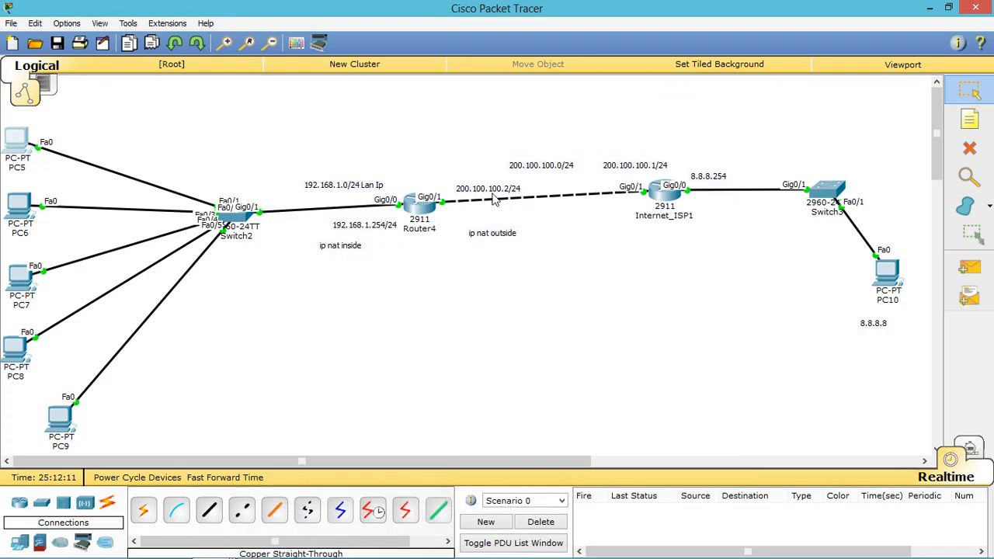
Step: Rerun show ip nat translations in Router4's CLI and mark the first translation rows
{"action": "left_click", "coordinate": [420, 207]}
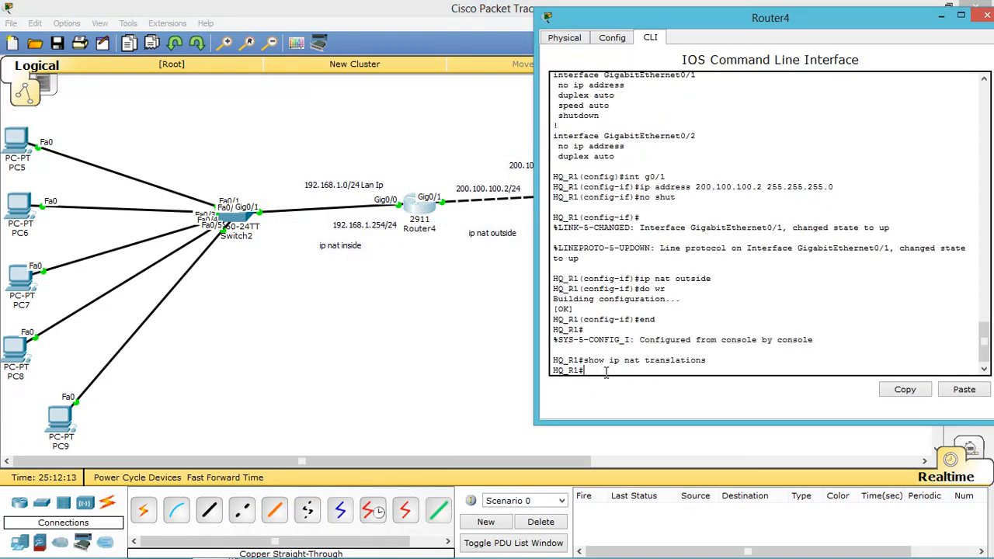
{"action": "key", "text": "Up"}
{"action": "key", "text": "Return"}
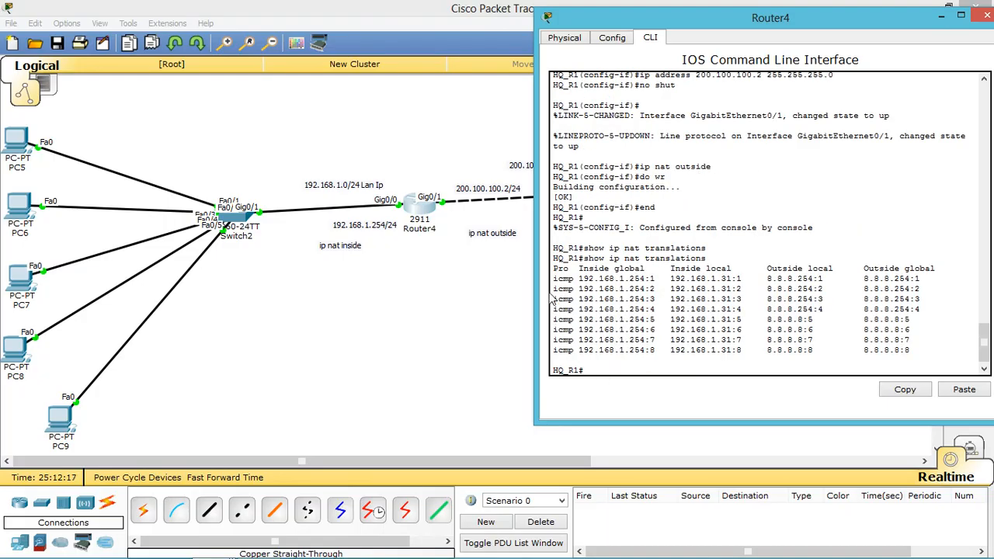
{"action": "left_click_drag", "start_coordinate": [553, 278], "coordinate": [625, 308]}
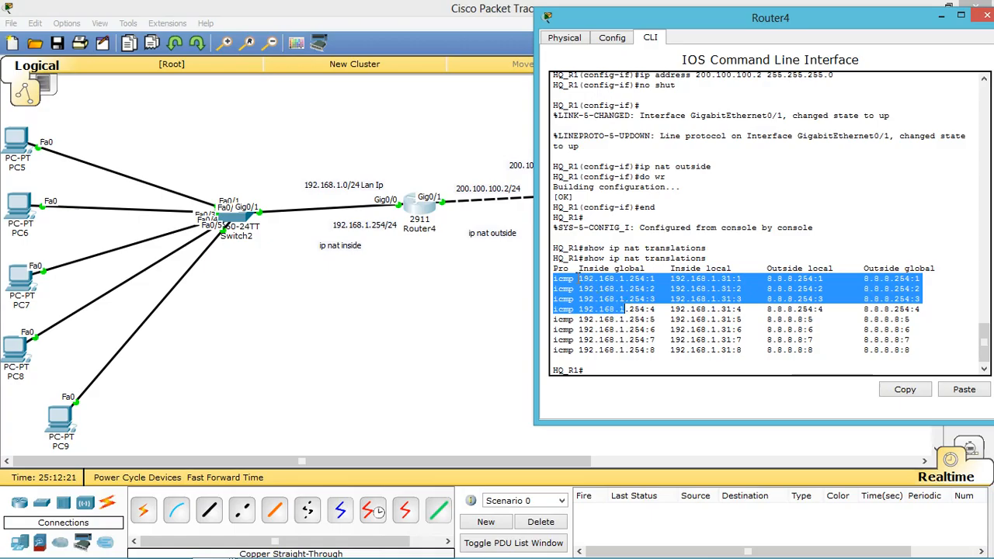
{"action": "left_click", "coordinate": [578, 279]}
Step: Highlight inside global 192.168.1.254 and inside local 192.168.1.31 in the NAT table
{"action": "double_click", "coordinate": [584, 278]}
{"action": "left_click_drag", "start_coordinate": [596, 278], "coordinate": [644, 277]}
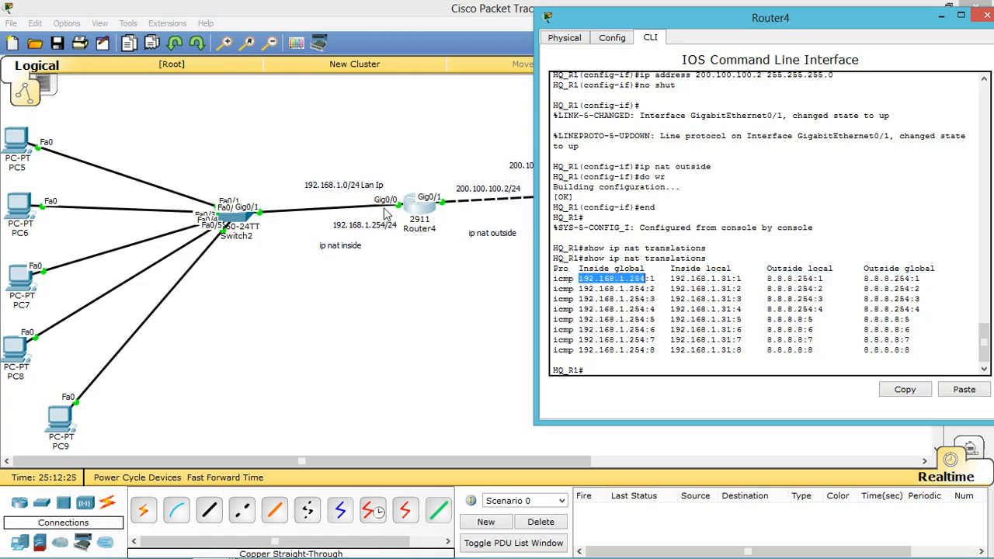
{"action": "left_click", "coordinate": [392, 241]}
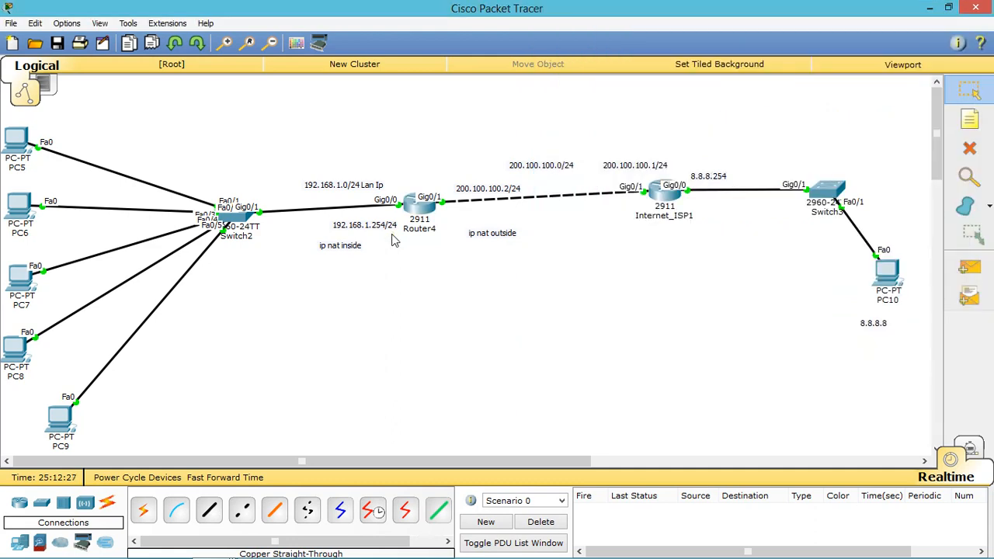
{"action": "left_click", "coordinate": [416, 210]}
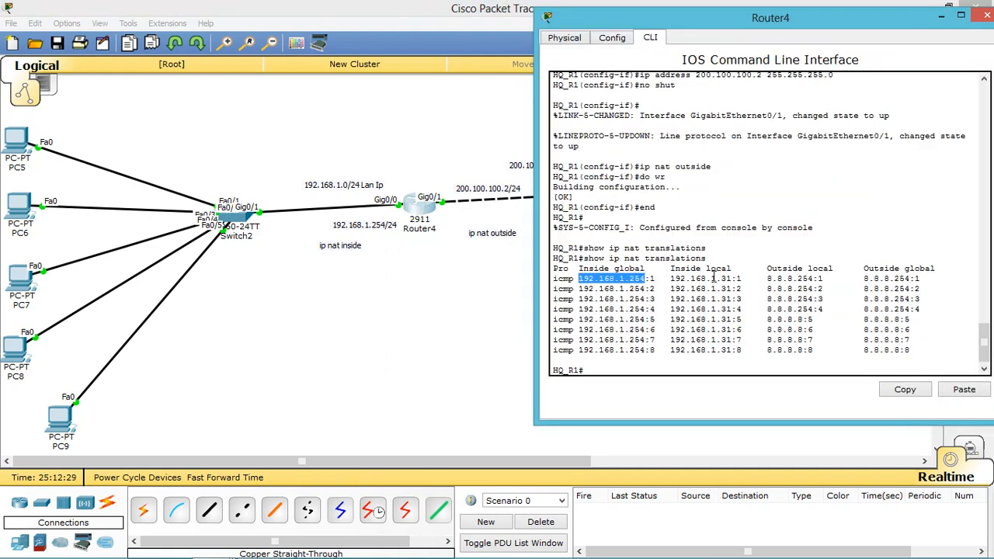
{"action": "left_click_drag", "start_coordinate": [664, 278], "coordinate": [733, 280]}
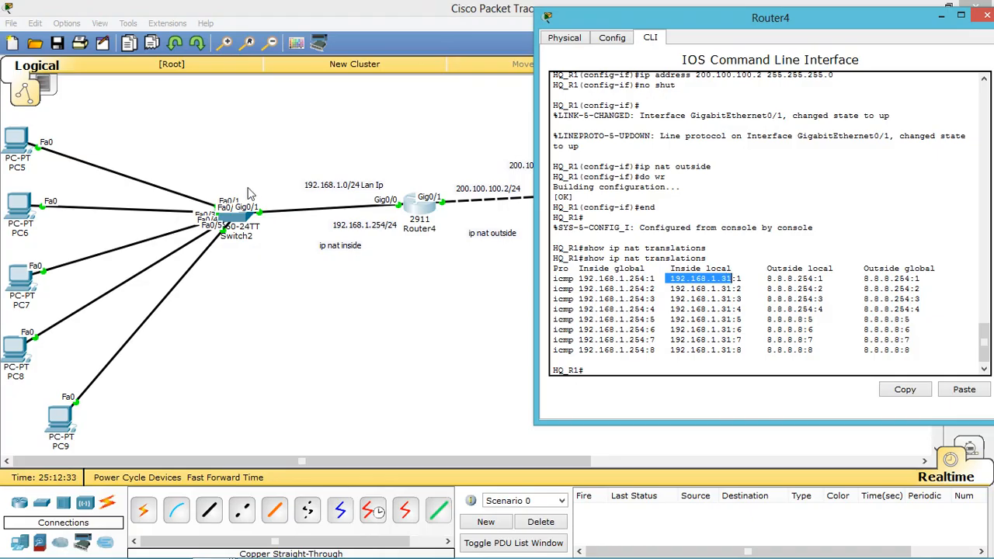
{"action": "left_click", "coordinate": [17, 138]}
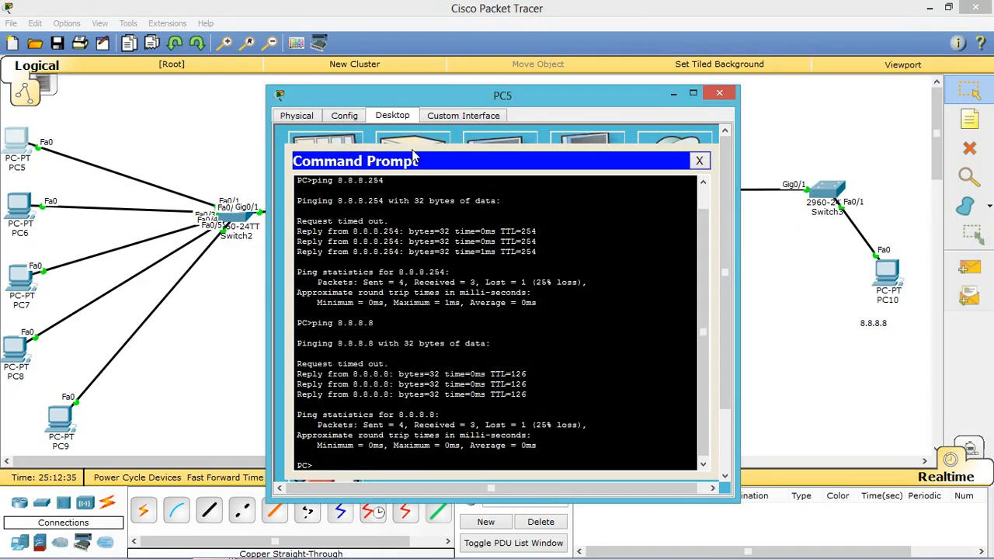
Step: Confirm PC5's DHCP IP Configuration: address 192.168.1.31 with default gateway 192.168.1.254
{"action": "left_click", "coordinate": [698, 161]}
{"action": "left_click", "coordinate": [336, 167]}
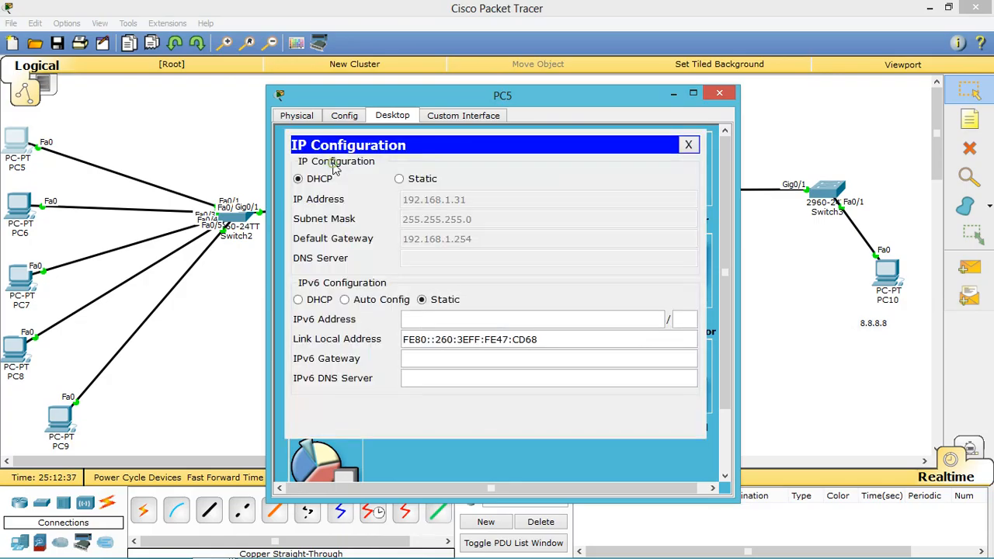
{"action": "left_click", "coordinate": [489, 242]}
{"action": "left_click", "coordinate": [688, 148]}
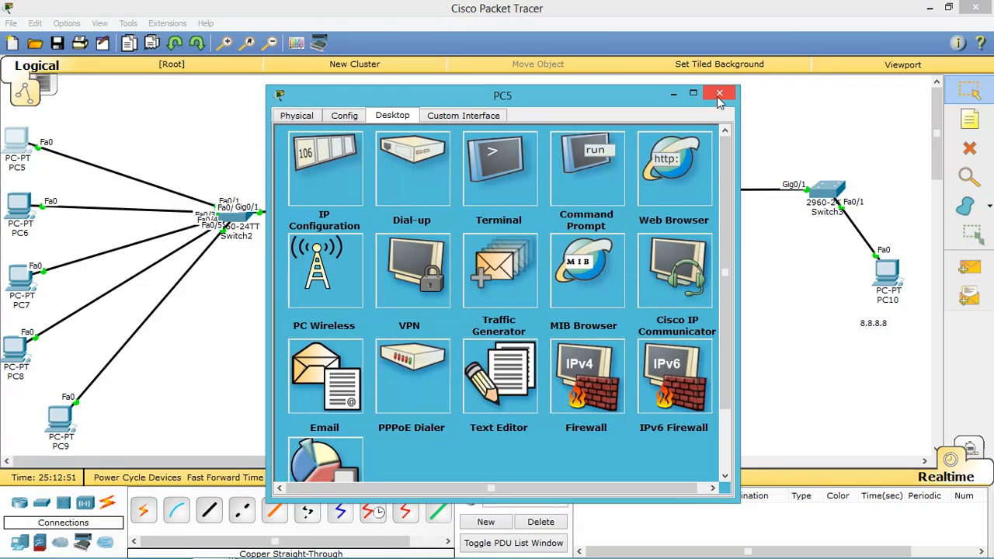
{"action": "left_click", "coordinate": [313, 185]}
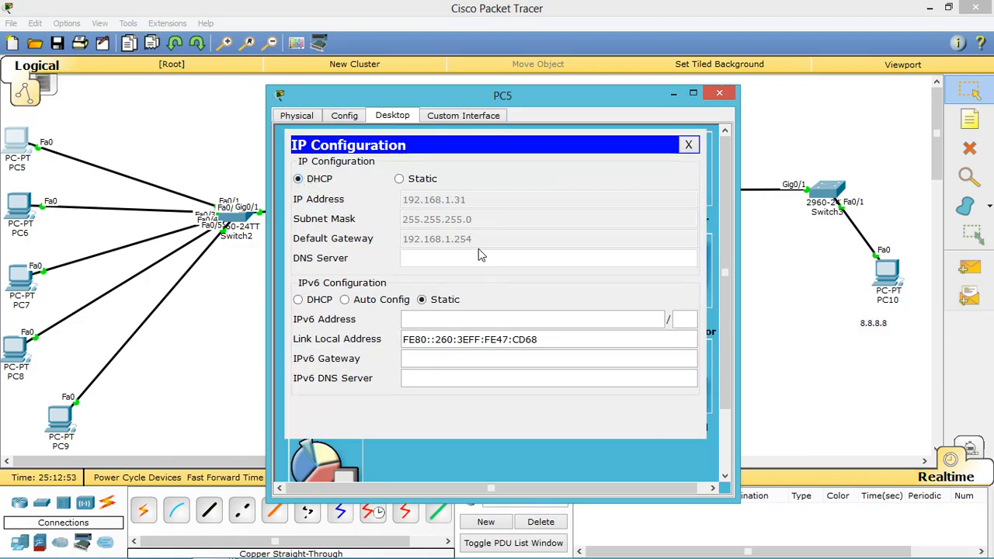
{"action": "left_click", "coordinate": [721, 94]}
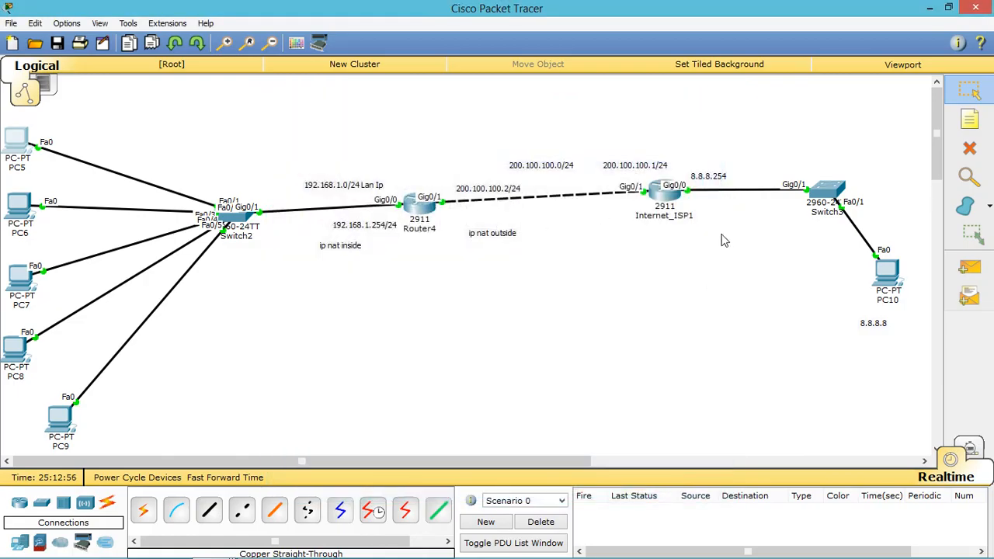
Step: Review Router4's CLI output again, then go back to PC5's Desktop
{"action": "left_click", "coordinate": [419, 218]}
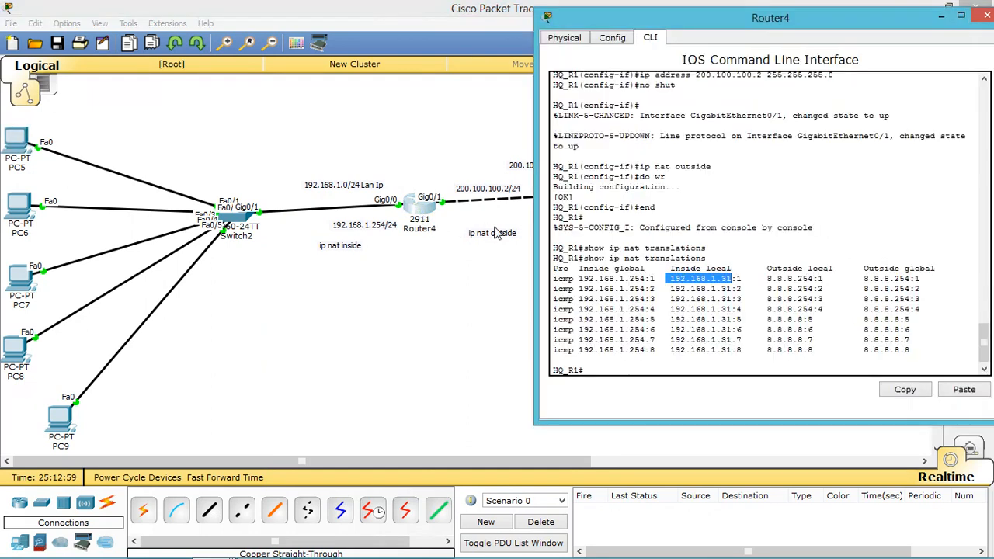
{"action": "left_click", "coordinate": [586, 371]}
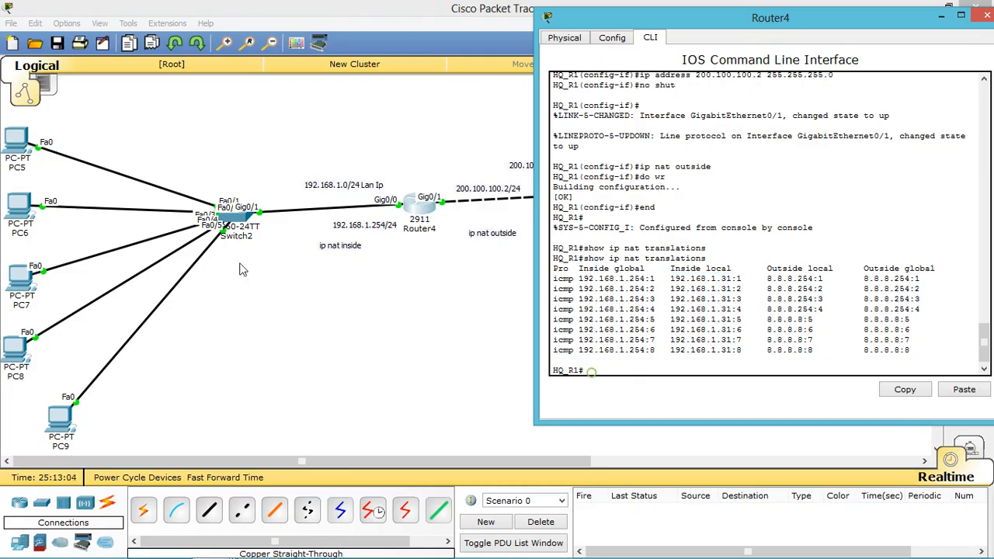
{"action": "left_click", "coordinate": [17, 140]}
{"action": "left_click", "coordinate": [17, 140]}
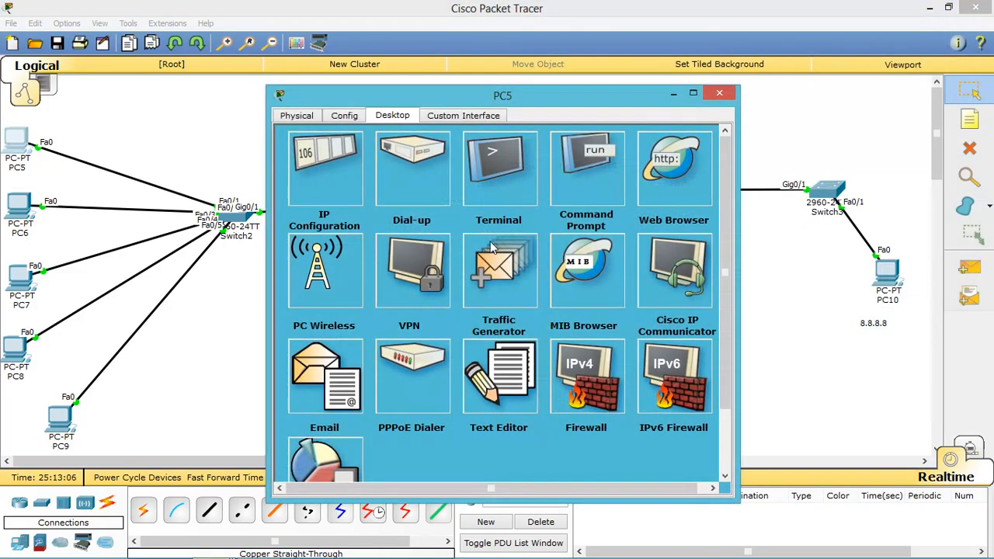
Step: Telnet from PC5 to 8.8.8.254 and log in with the username and password to reach ISP1#
{"action": "left_click", "coordinate": [574, 184]}
{"action": "type", "text": "telnet"}
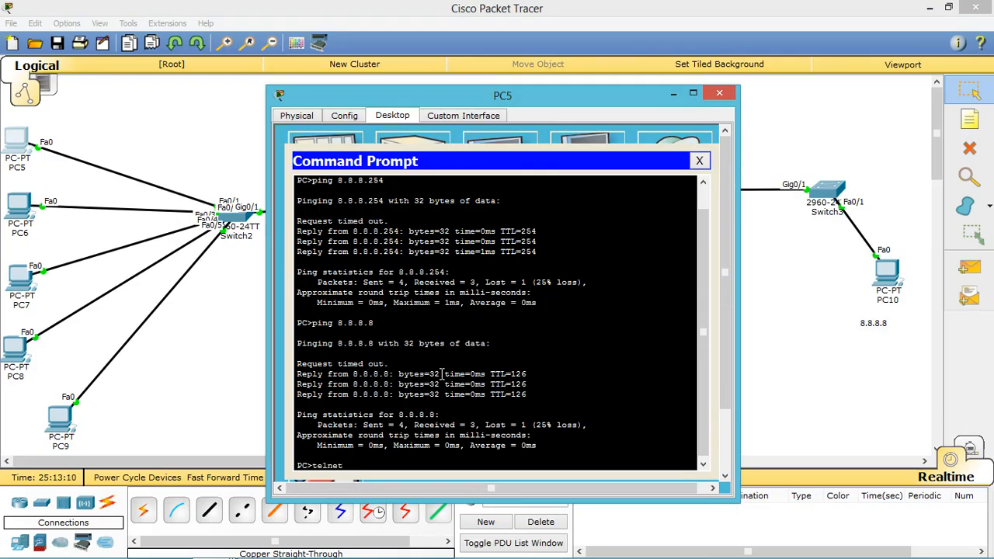
{"action": "type", "text": " 8.8.8.254"}
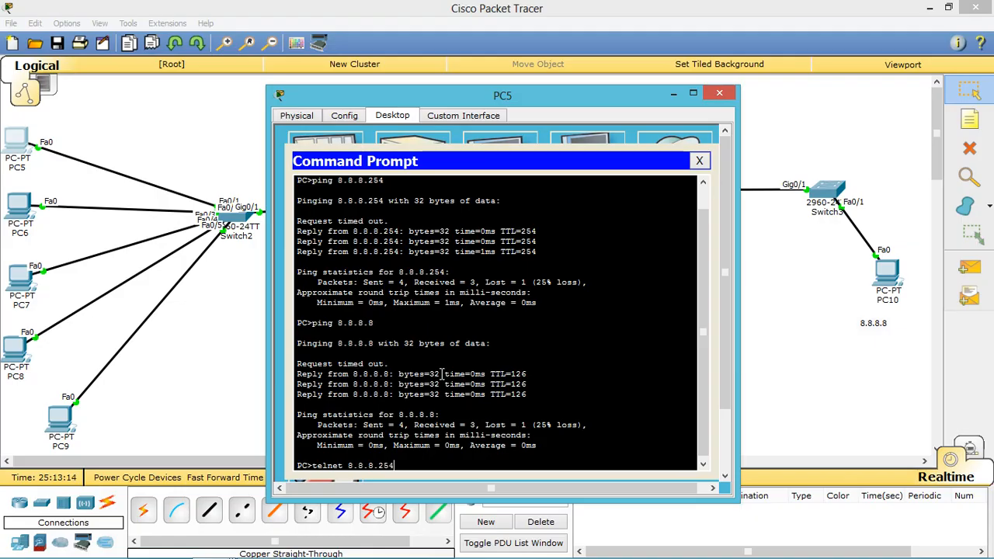
{"action": "key", "text": "Return"}
{"action": "type", "text": "cisco"}
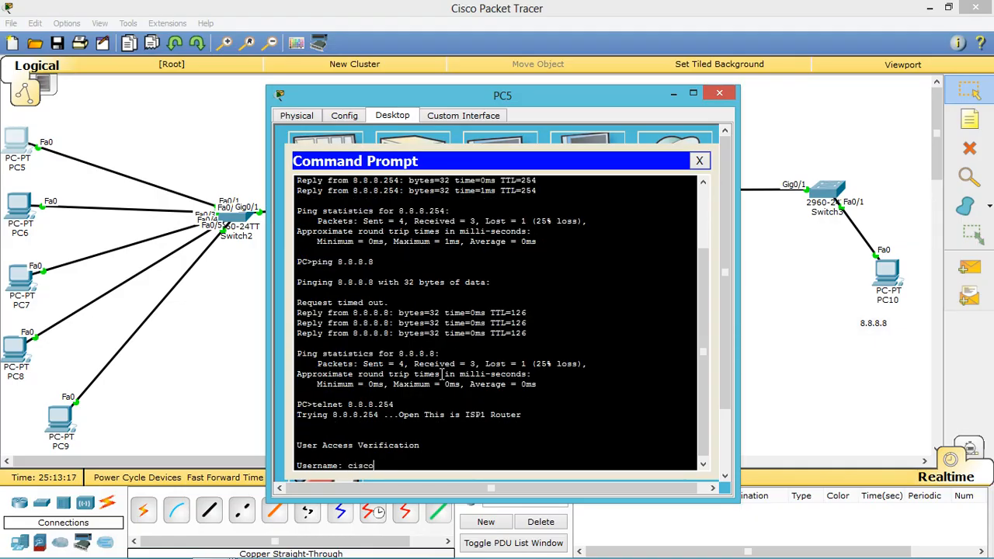
{"action": "key", "text": "Return"}
{"action": "type", "text": "cisco"}
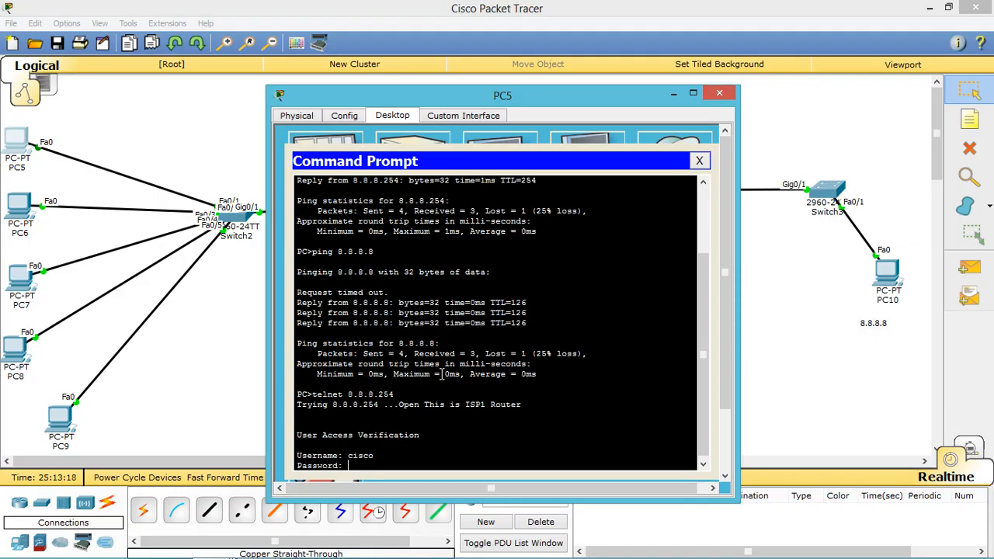
{"action": "key", "text": "Return"}
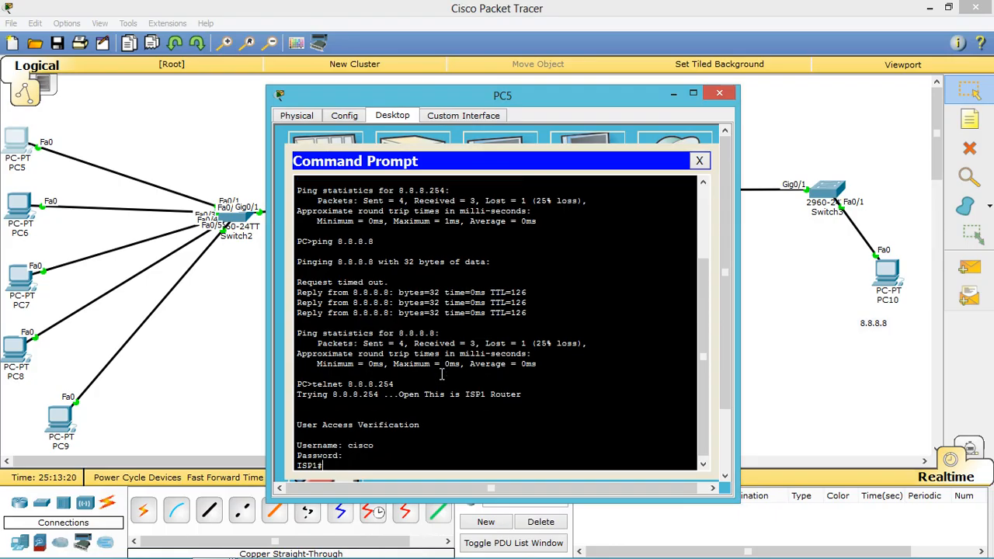
{"action": "left_click_drag", "start_coordinate": [323, 465], "coordinate": [298, 466]}
{"action": "left_click", "coordinate": [674, 93]}
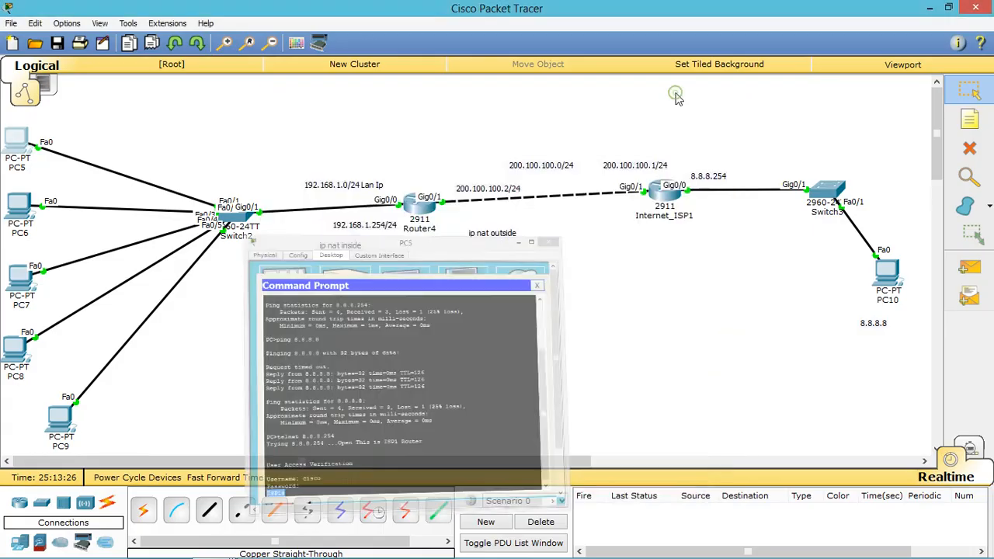
Step: Rerun show ip nat translations on Router4 and highlight the tcp entry 192.168.1.254:1025 to 8.8.8.254:23
{"action": "left_click", "coordinate": [417, 218]}
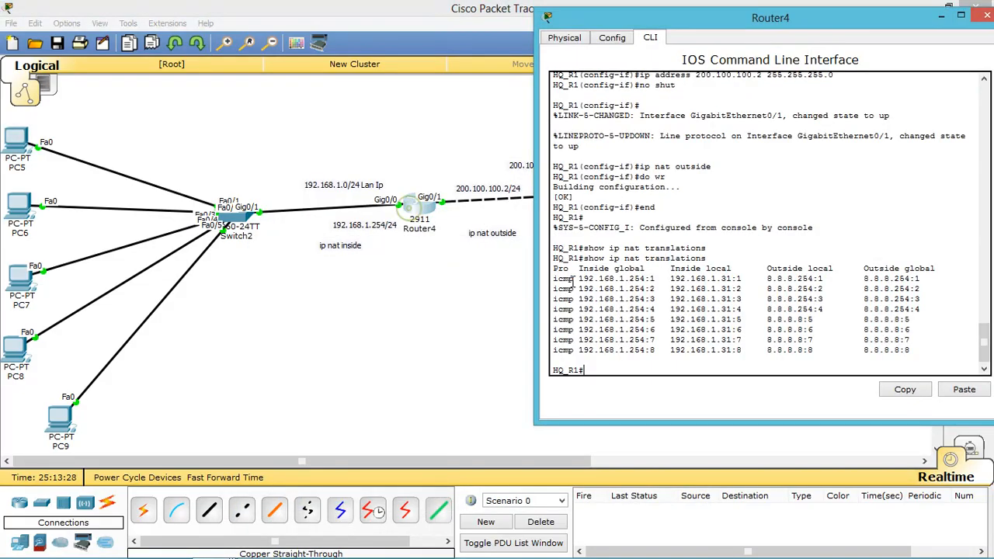
{"action": "key", "text": "Up"}
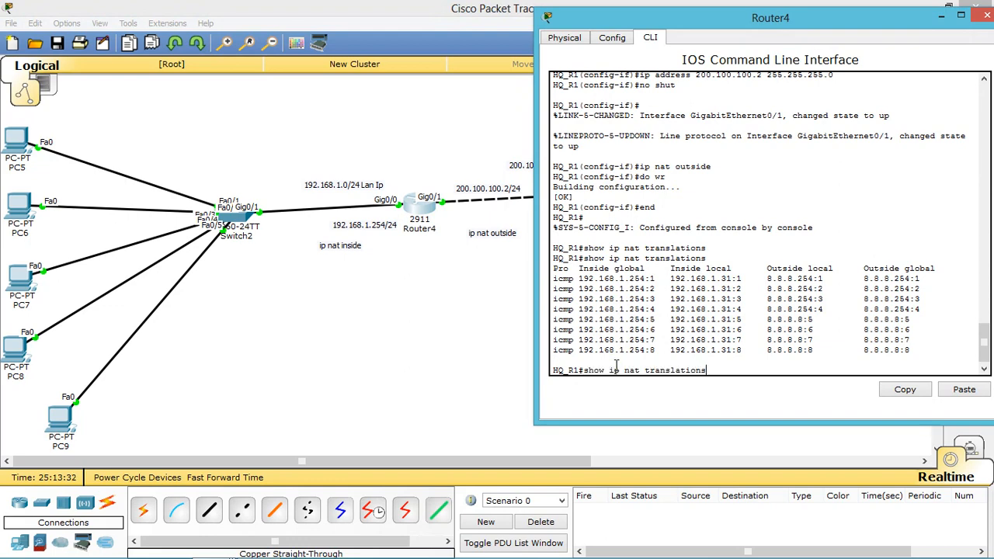
{"action": "key", "text": "Return"}
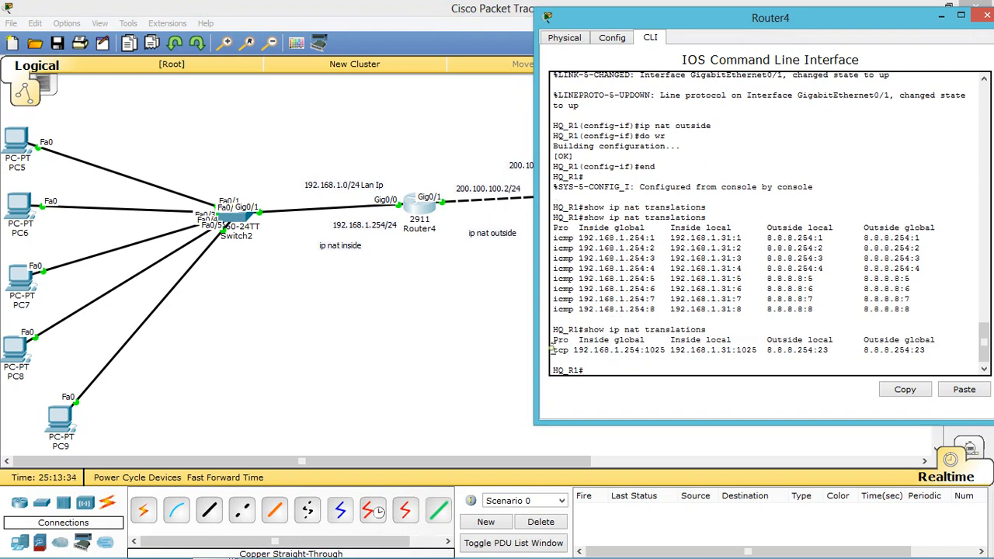
{"action": "left_click_drag", "start_coordinate": [552, 349], "coordinate": [722, 353]}
{"action": "left_click_drag", "start_coordinate": [766, 351], "coordinate": [824, 350]}
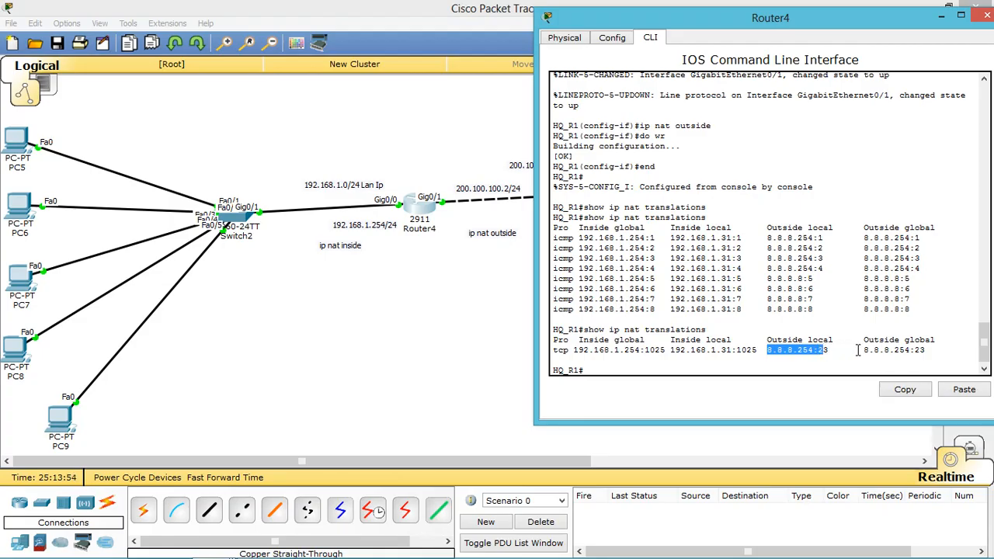
{"action": "left_click_drag", "start_coordinate": [858, 350], "coordinate": [923, 354]}
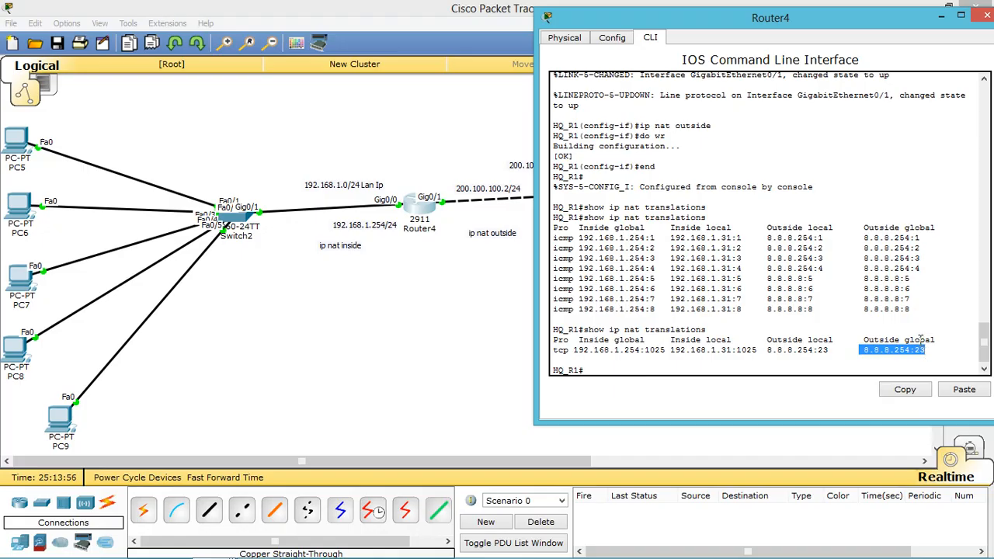
{"action": "left_click", "coordinate": [606, 364]}
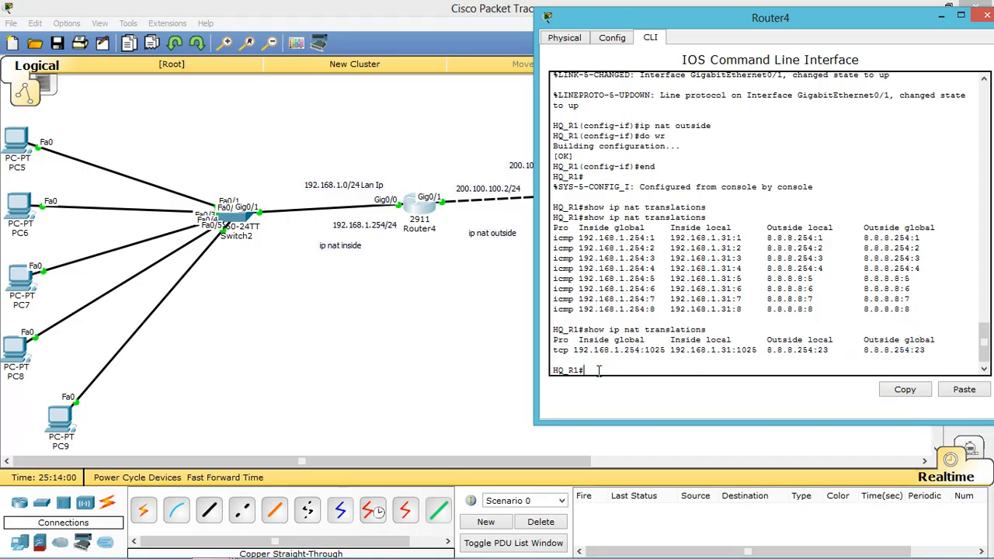